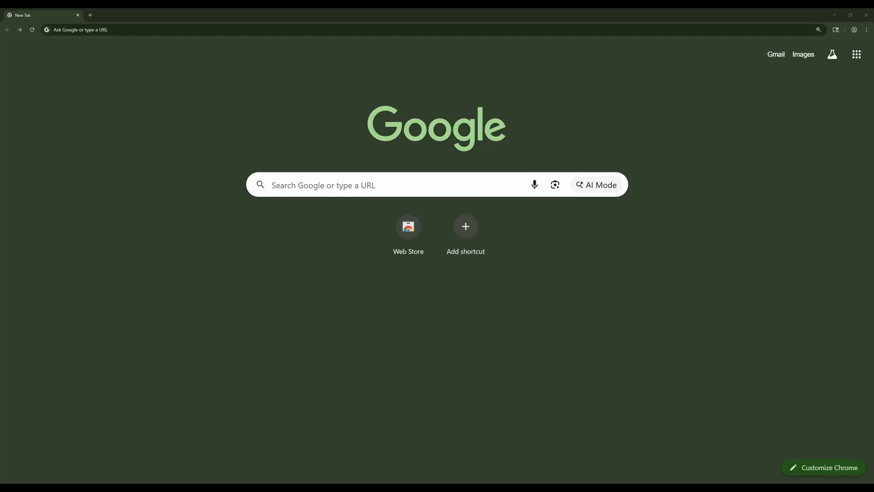
click(775, 55)
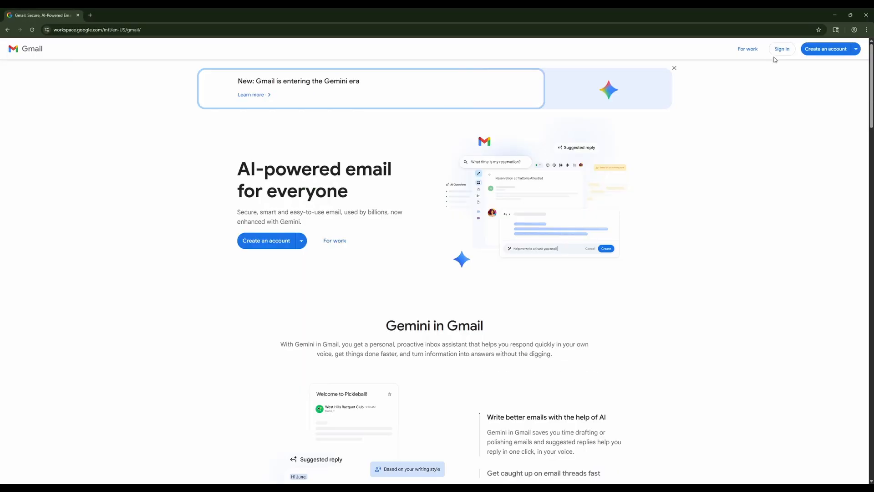
click(837, 50)
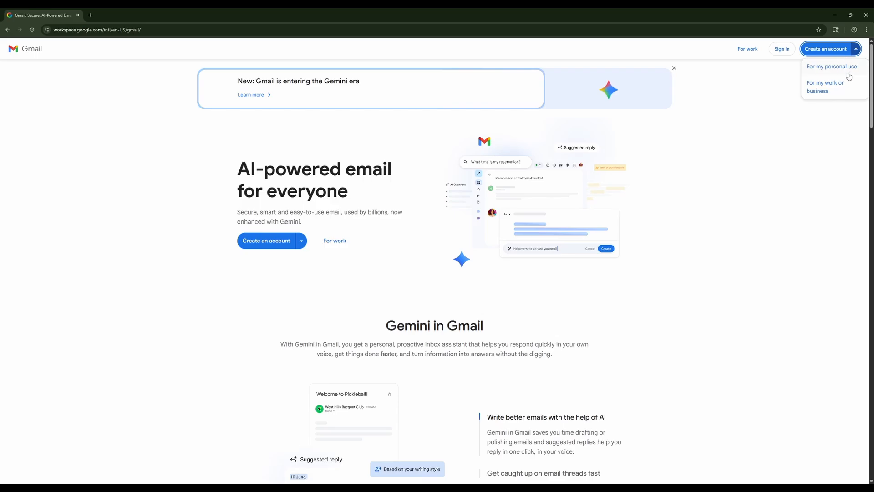
click(849, 69)
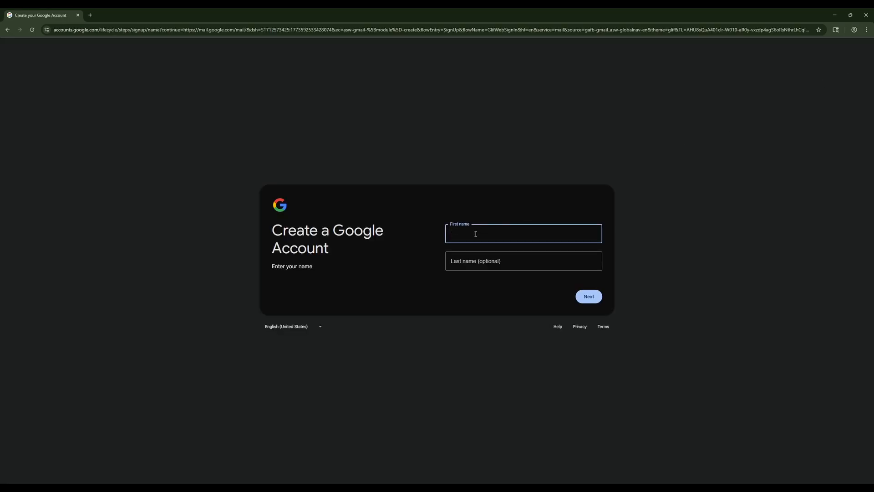
Enter the first and last name for the new Google account and continue.
text(evergreen)
key(Tab)
text(kb)
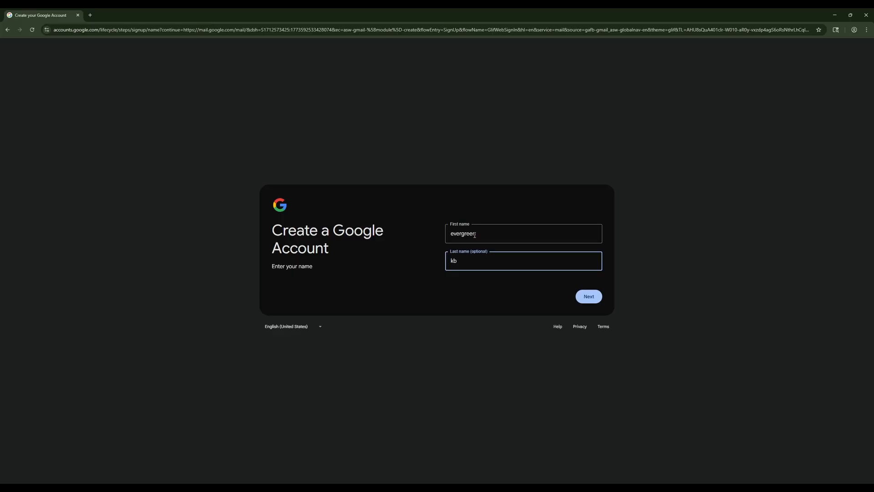
text(demo)
key(Return)
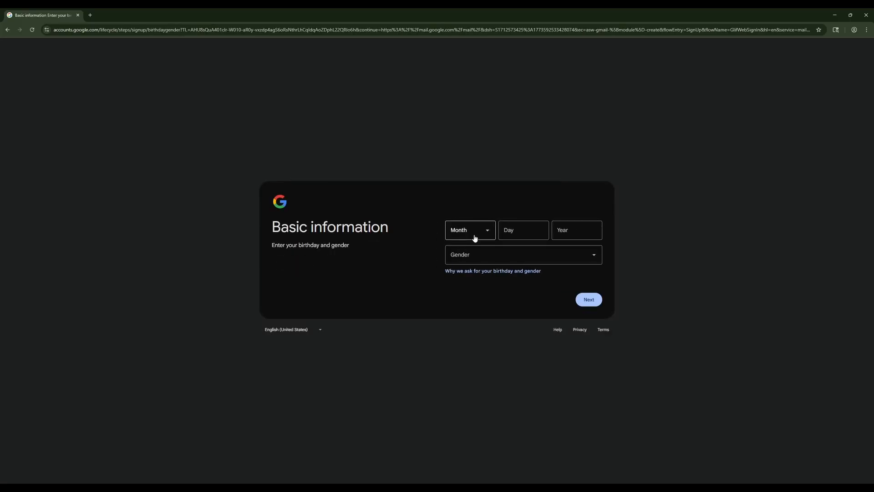
Fill in the date of birth, set the gender to Male, and continue to the e-mail address page.
click(475, 238)
click(466, 250)
click(519, 236)
text(1)
key(Tab)
text(2000)
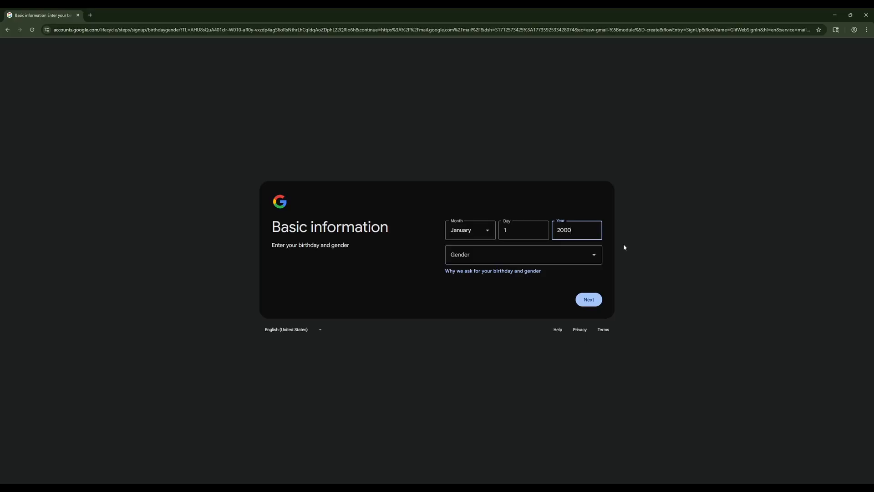
click(594, 255)
click(558, 299)
click(597, 303)
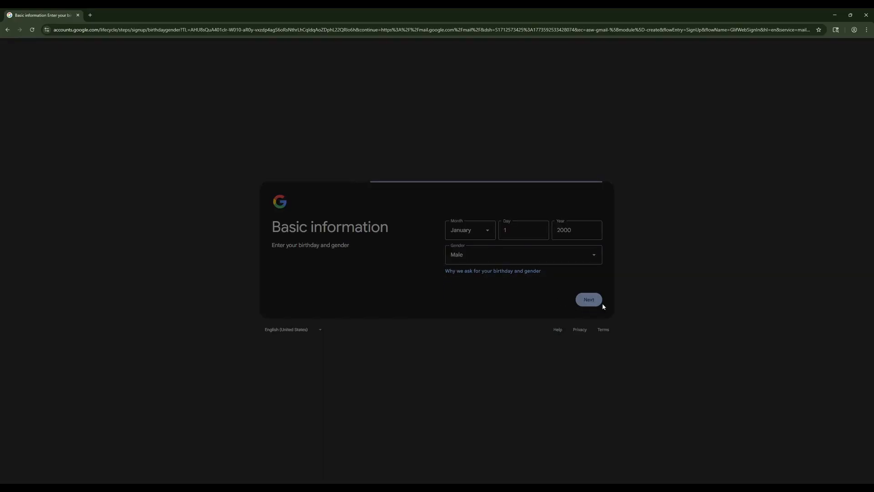
Enter a custom Gmail address for the new account and continue to the password page.
click(496, 267)
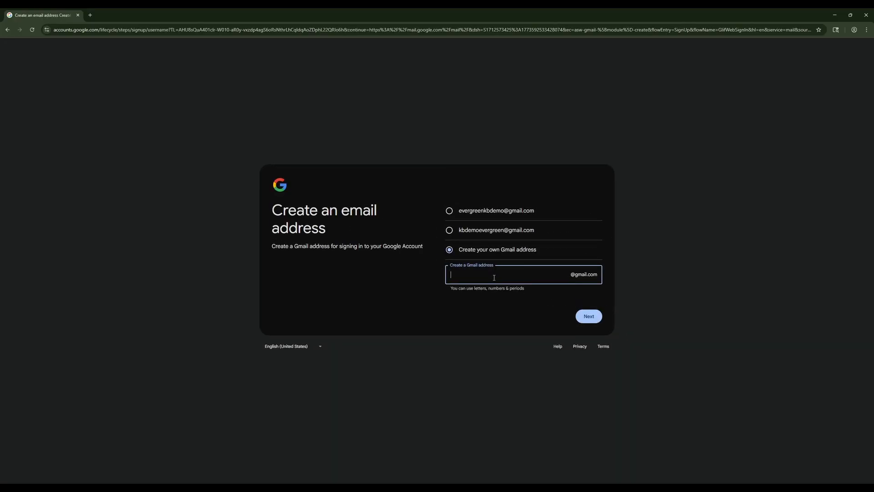
click(587, 318)
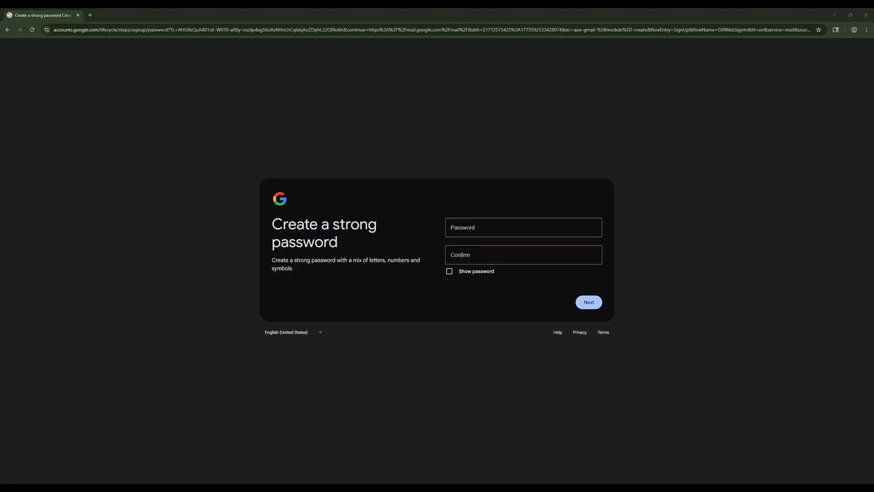
Paste the new account's password into both the password and confirmation fields.
click(486, 228)
key(ctrl+v)
click(487, 254)
key(ctrl+v)
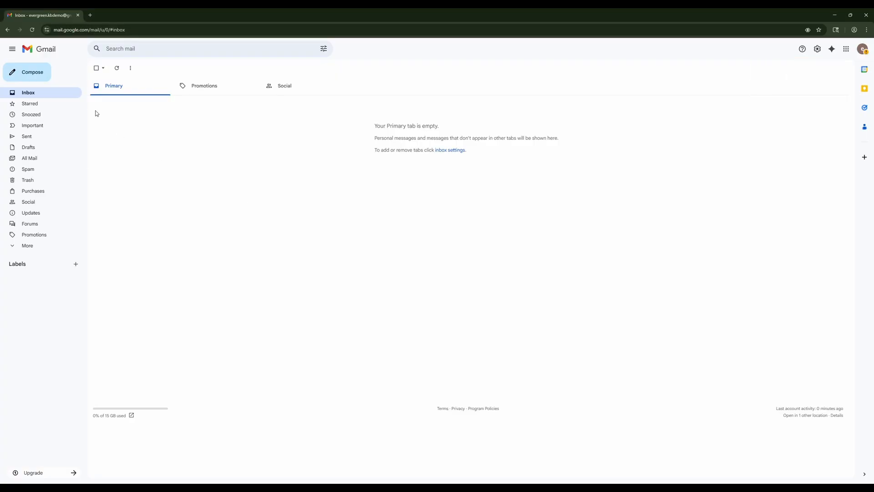
Open visible.com in a new tab and go to its 15-day free trial page.
click(90, 15)
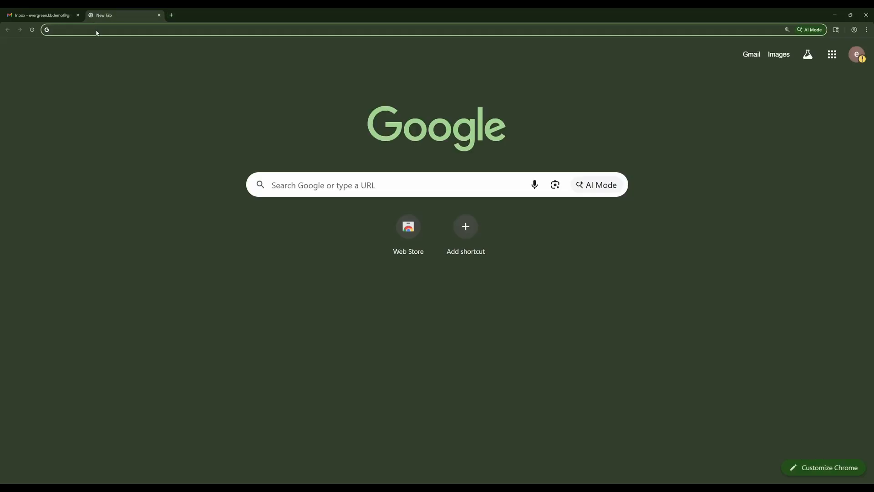
text(visible.com)
key(Return)
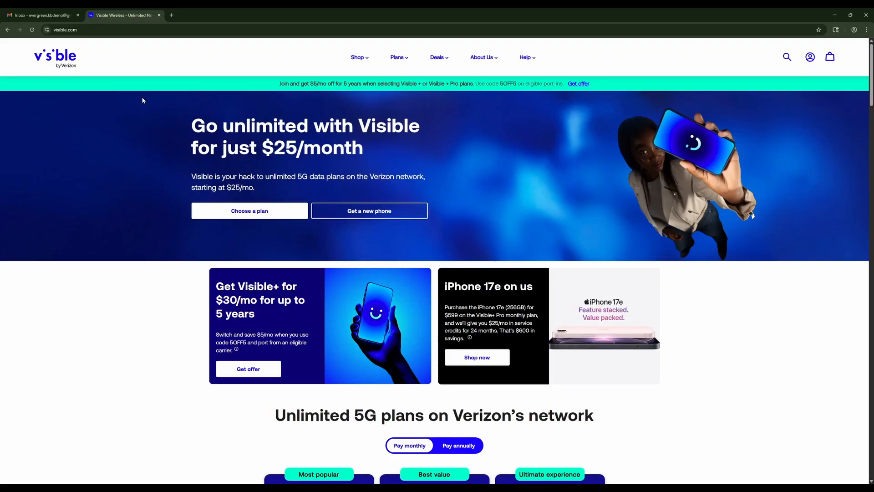
scroll(155, 351, down, 13)
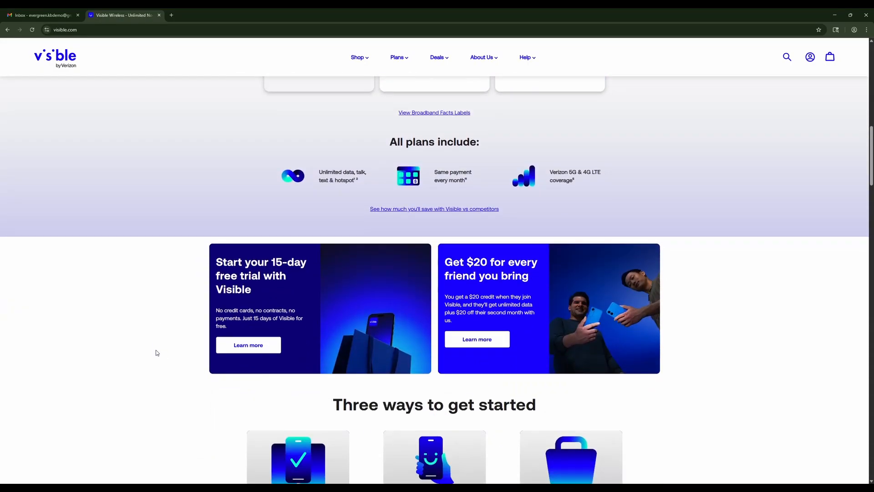
click(257, 344)
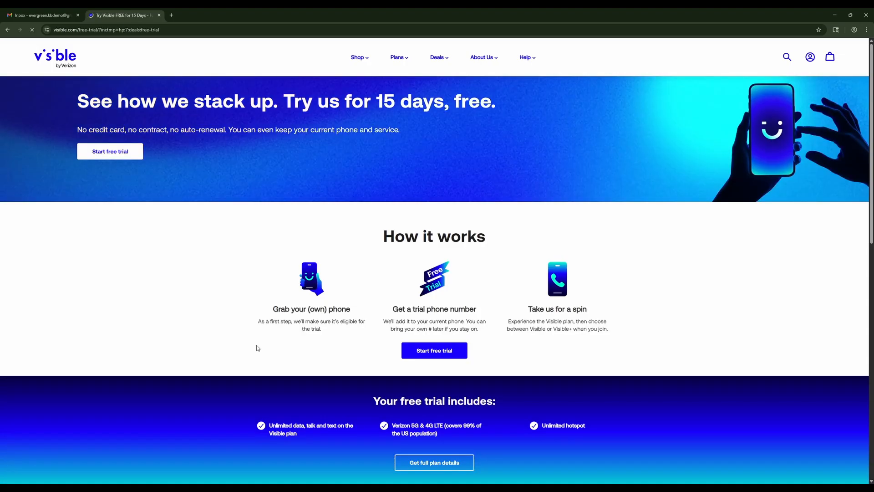
Start the free trial's phone compatibility check to view how to find an IMEI number, and close the Visible tab.
click(114, 153)
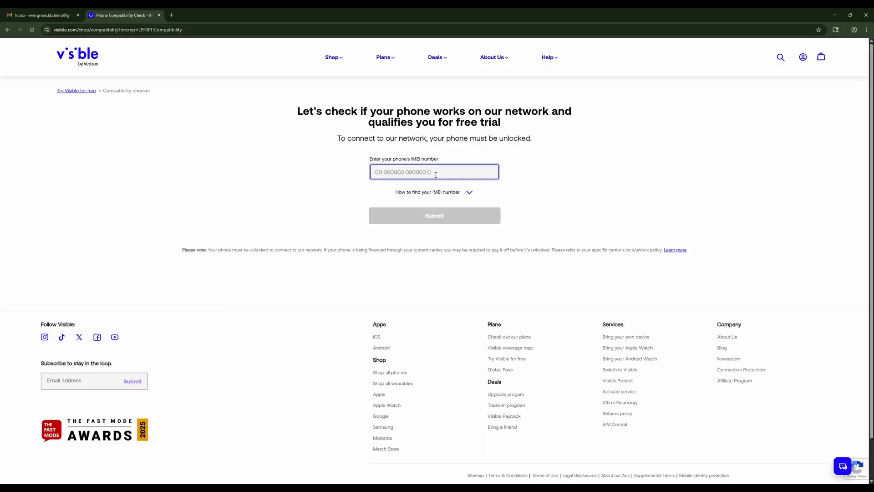
click(460, 193)
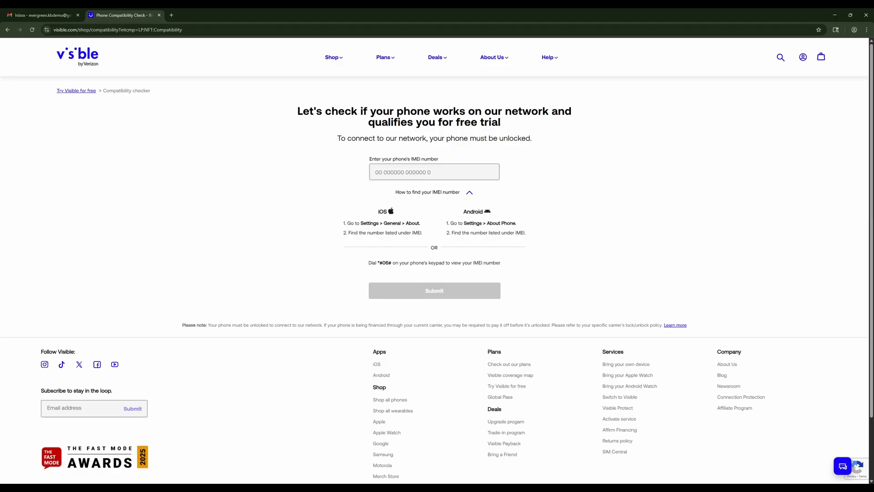
click(41, 17)
click(159, 15)
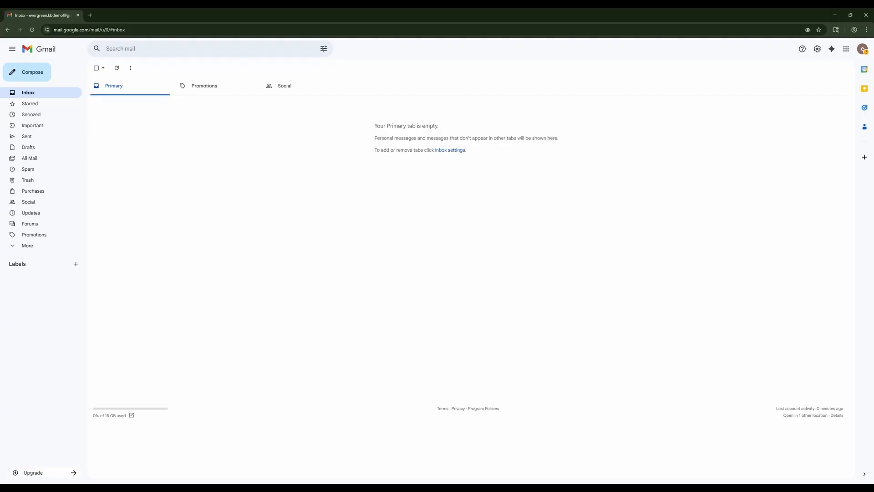
Open Google Drive from the Gmail inbox, bookmark its home page, and show the bookmarks bar.
click(845, 49)
click(801, 95)
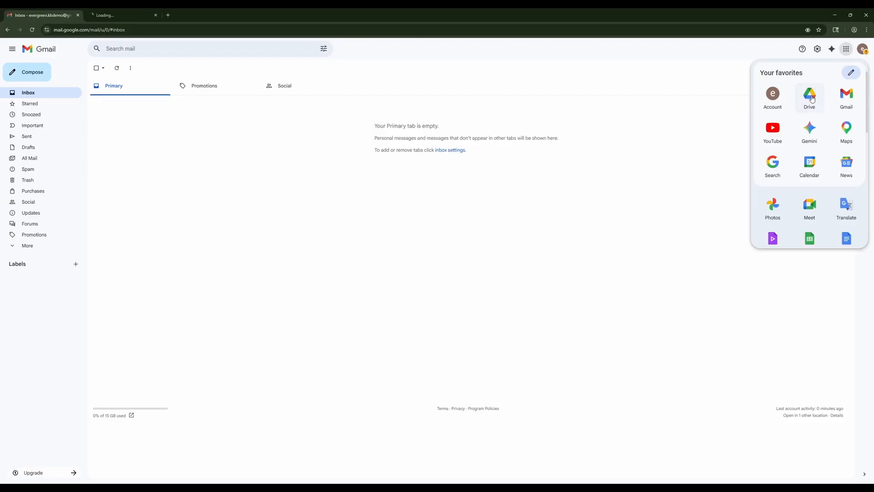
click(132, 15)
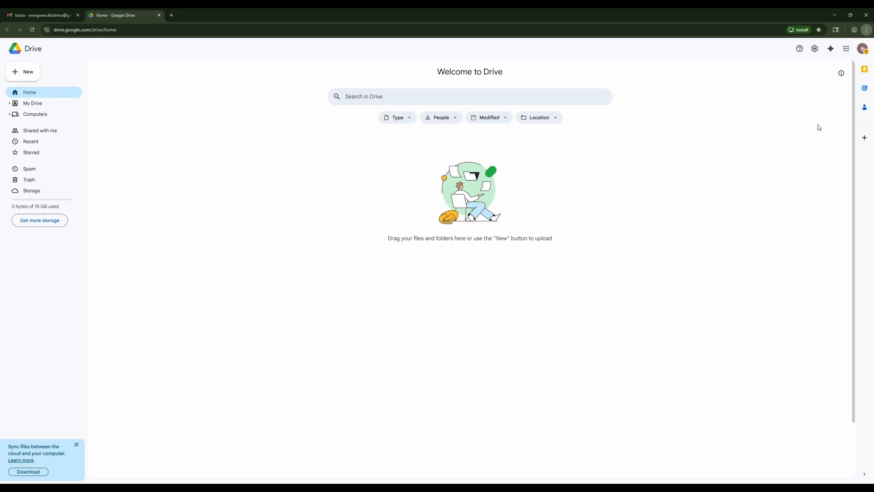
key(ctrl+shift+b)
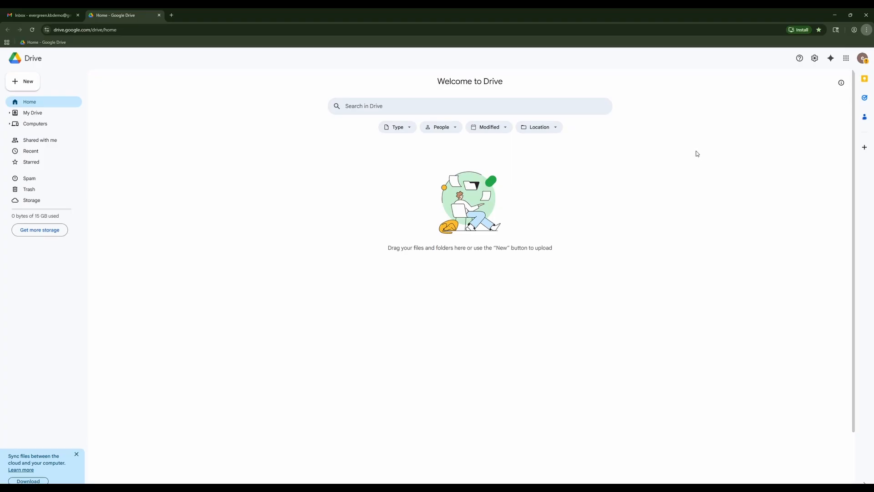
Open Google Sheets from the Google apps and bookmark its start page.
click(845, 62)
scroll(824, 137, down, 2)
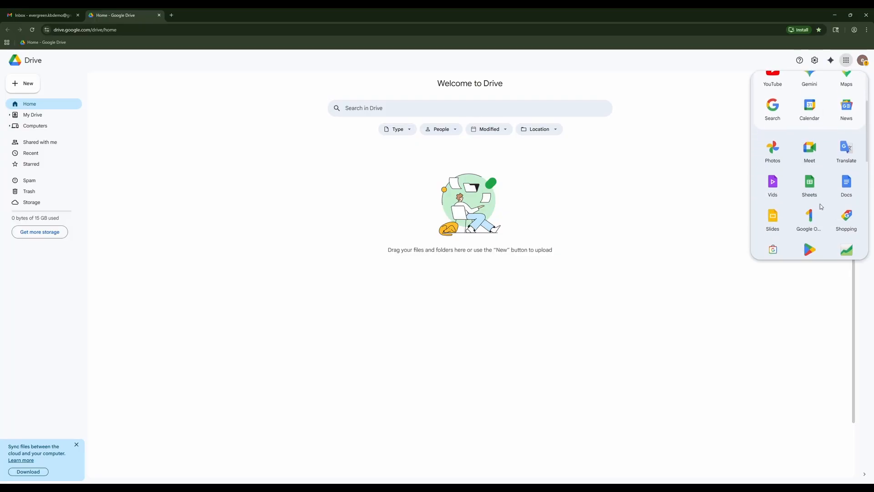
click(809, 187)
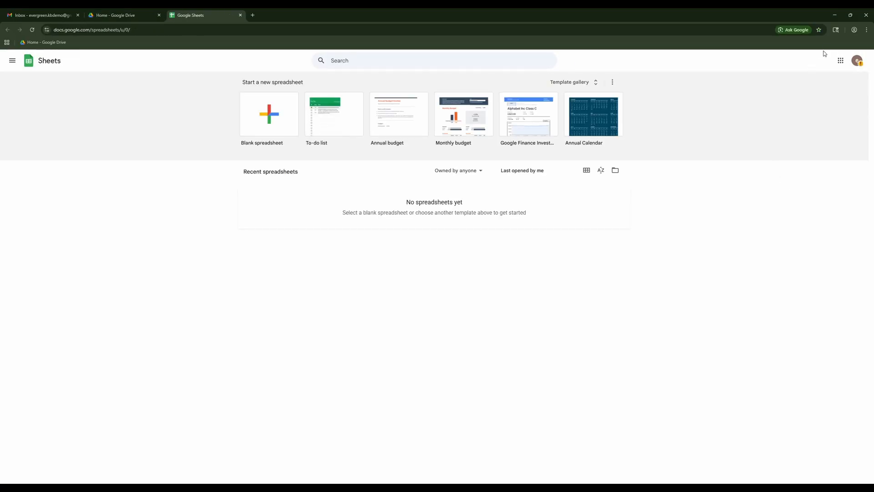
click(819, 30)
Open Google AI Studio at aistudio.google.com in a new tab.
click(253, 15)
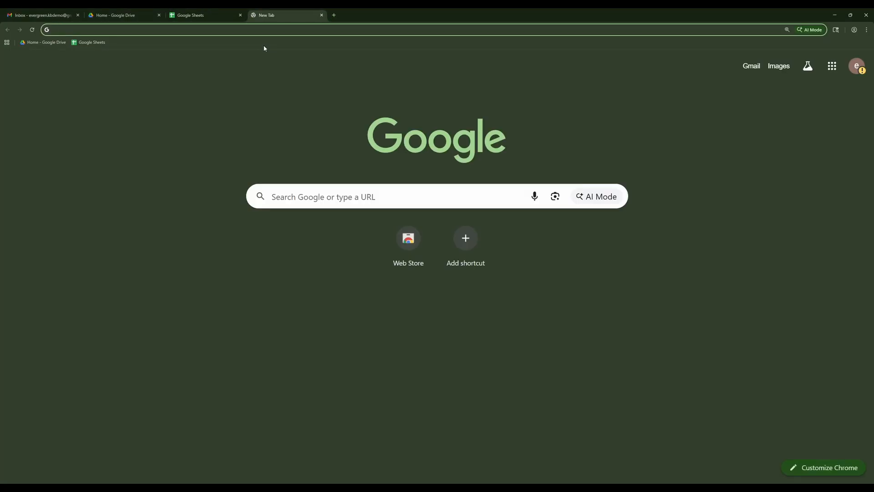
text(https://aistudio.google.com)
key(Return)
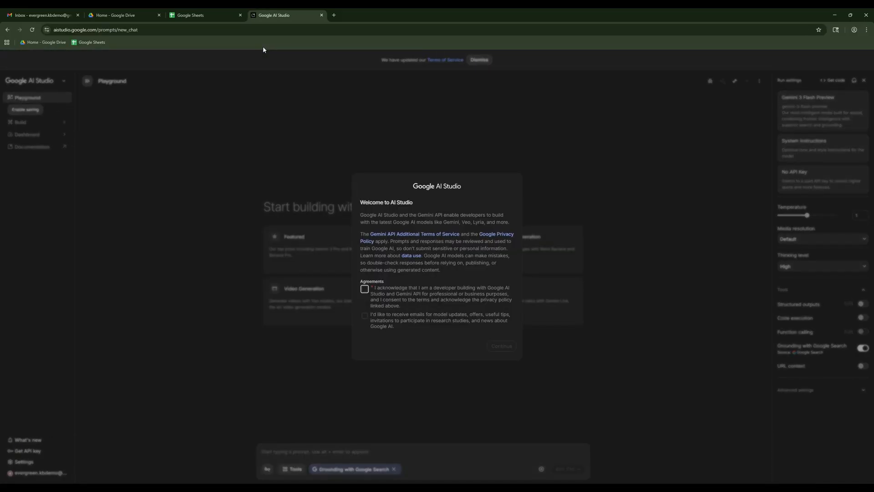
Accept both agreements in the AI Studio welcome dialog and bookmark the page as Google AI Studio.
click(365, 290)
click(364, 316)
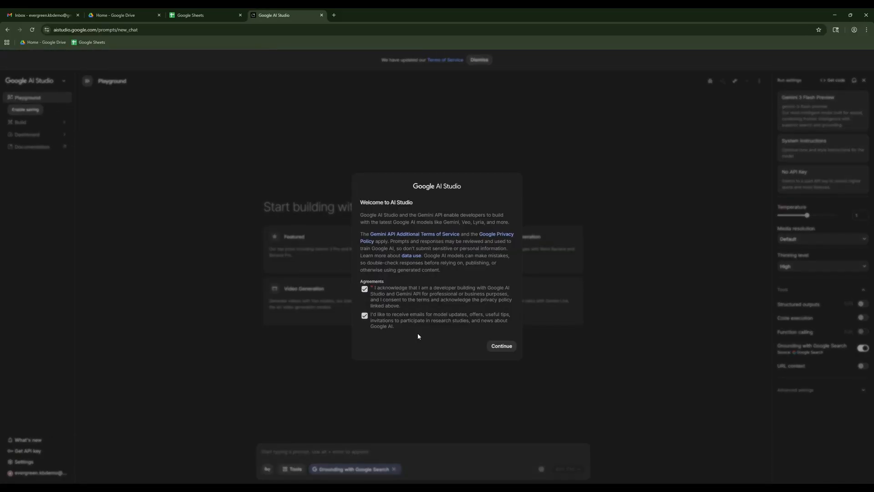
click(493, 347)
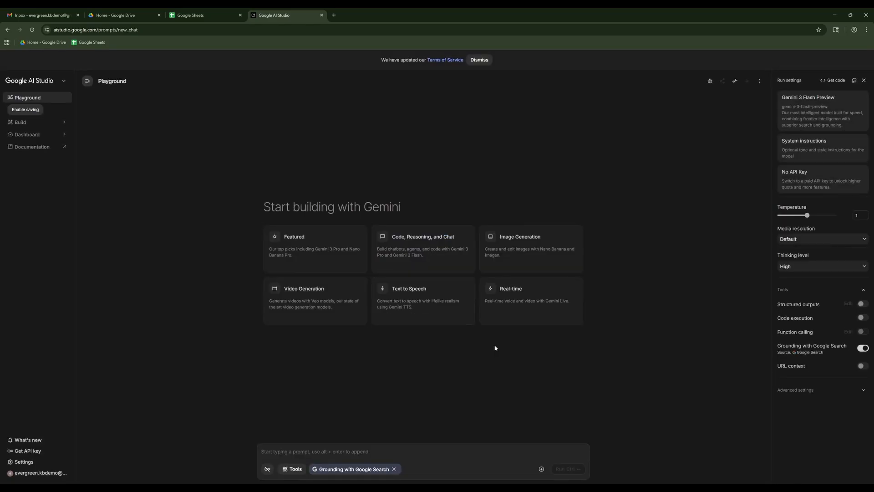
click(818, 29)
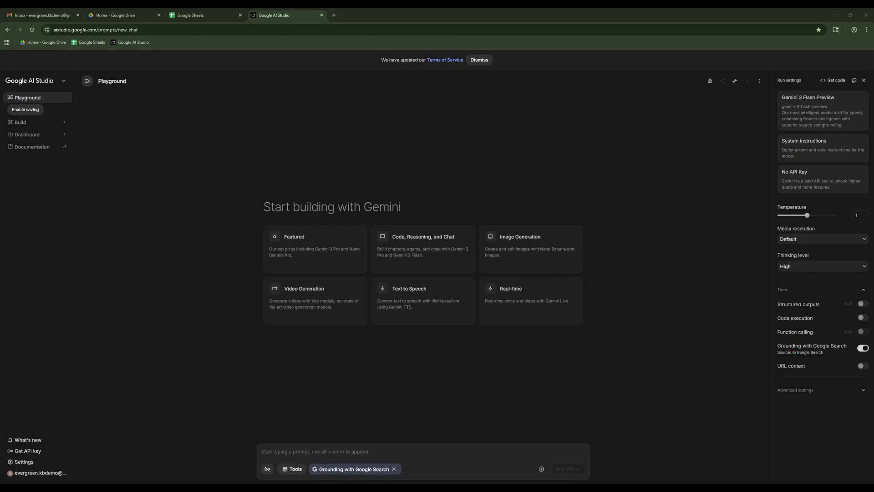
Open the YouTube video "Retrieval Augmented Generation (RAG), Search, and Vector Databases" in a new tab and pause it.
click(334, 15)
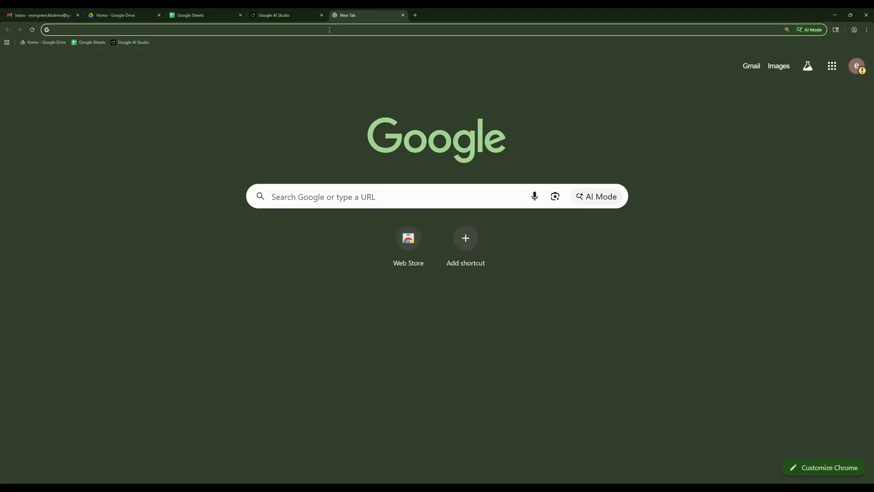
text(youtube.com/watch?v=sKcfJwjLiuA)
key(Return)
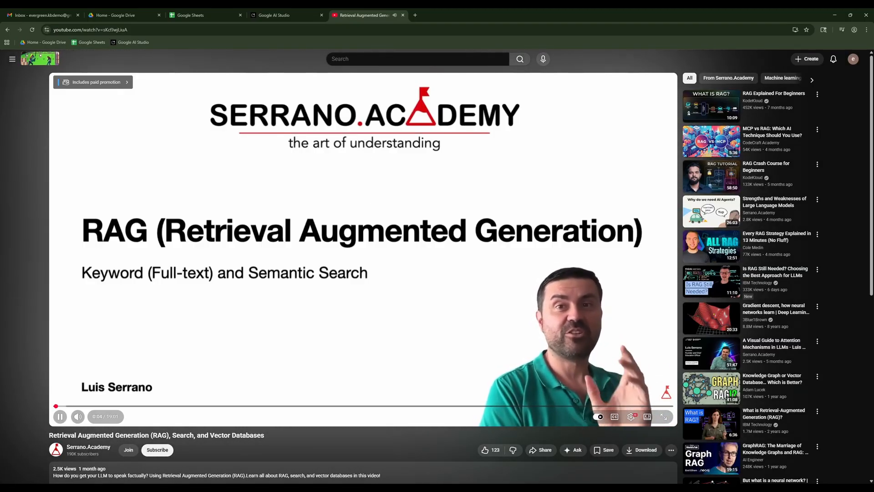
click(374, 202)
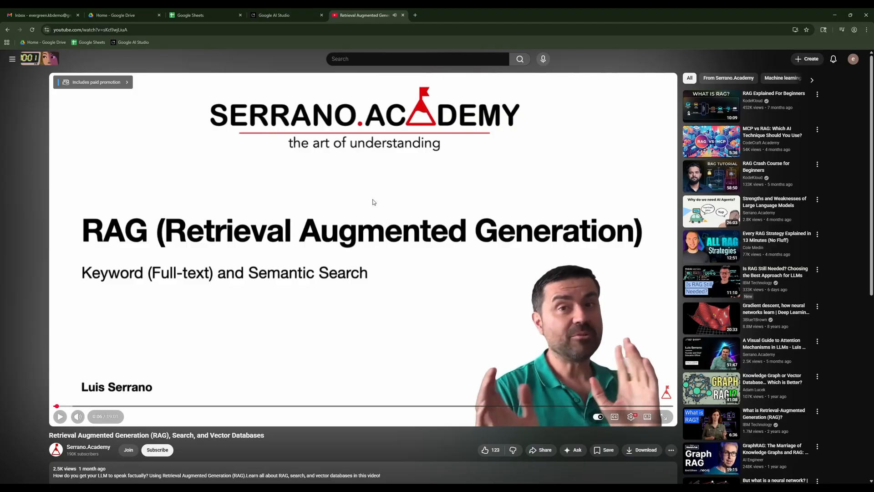
View the Serrano.Academy channel page from below the video and close the YouTube tab.
scroll(383, 195, down, 3)
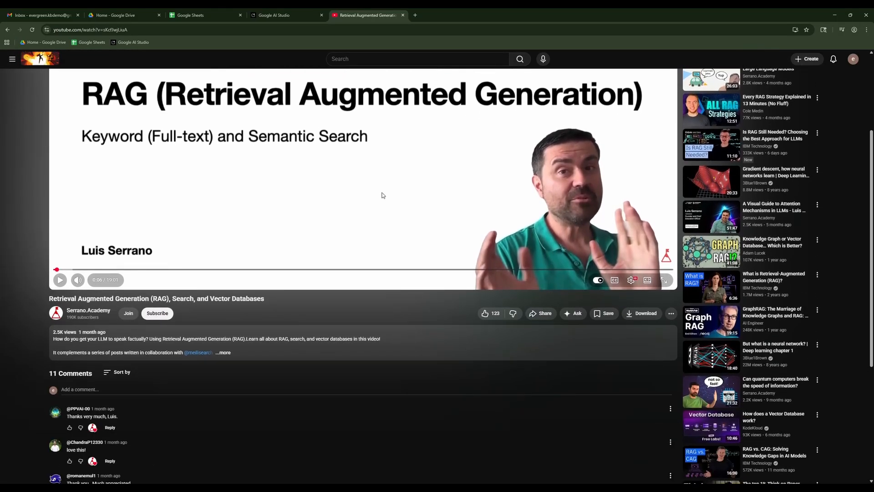
click(88, 311)
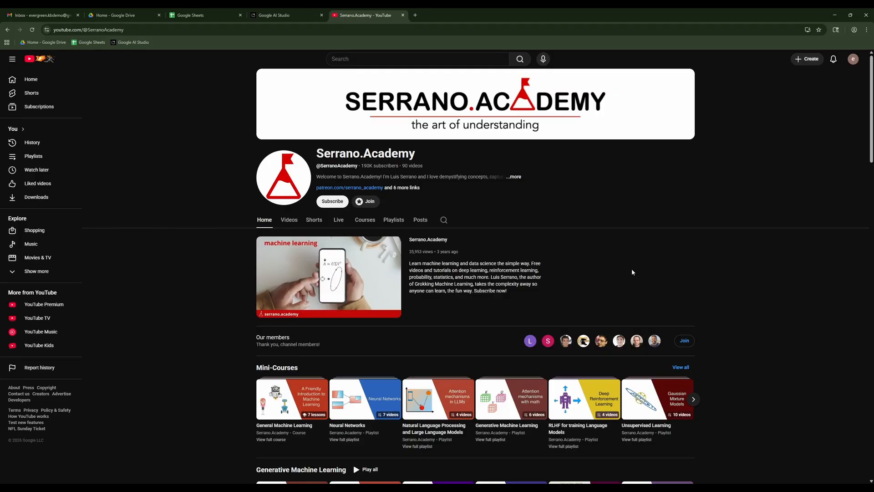
click(402, 15)
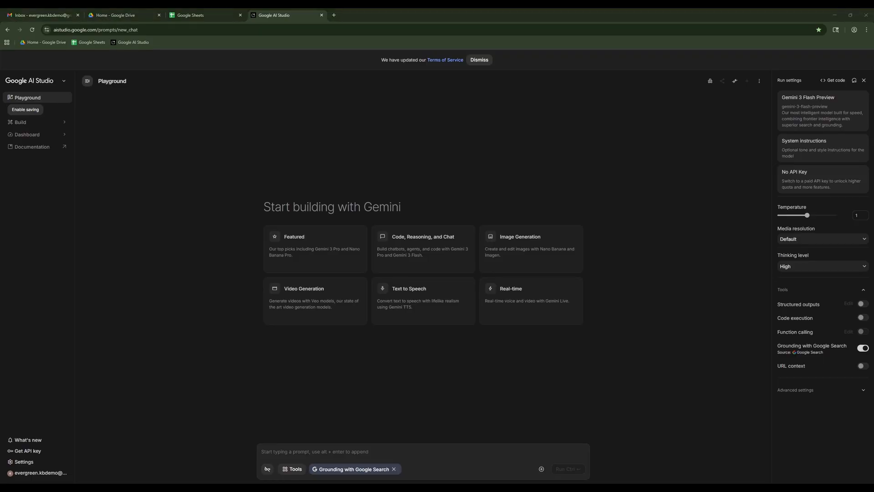
Open the Google account's age verification page in a new tab to view the verification methods.
click(560, 178)
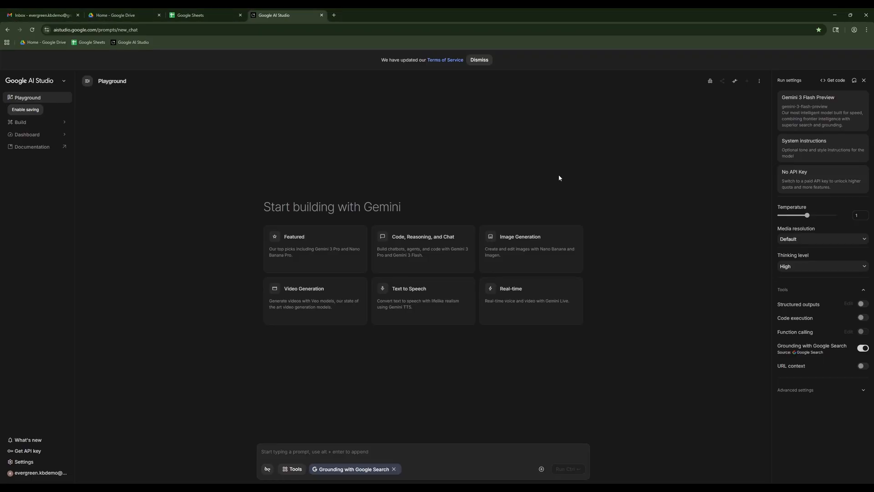
click(335, 15)
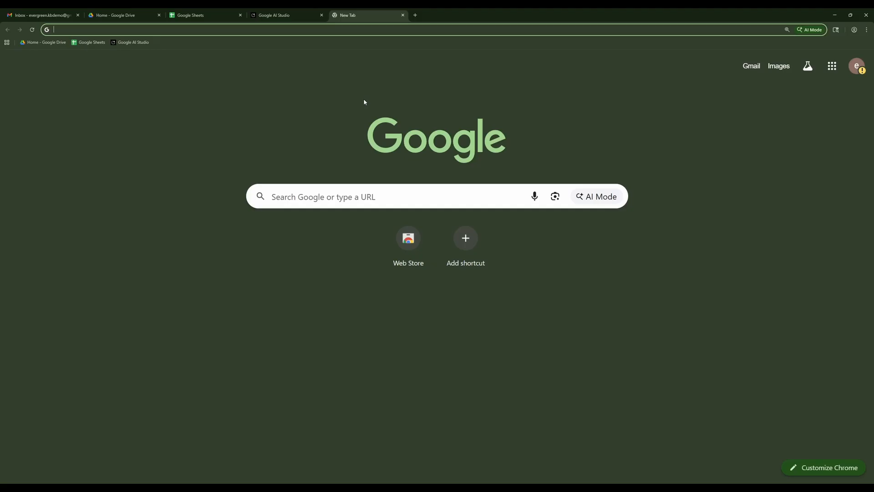
text(myaccount.google.com/age-verification?utm_source=p0)
key(Return)
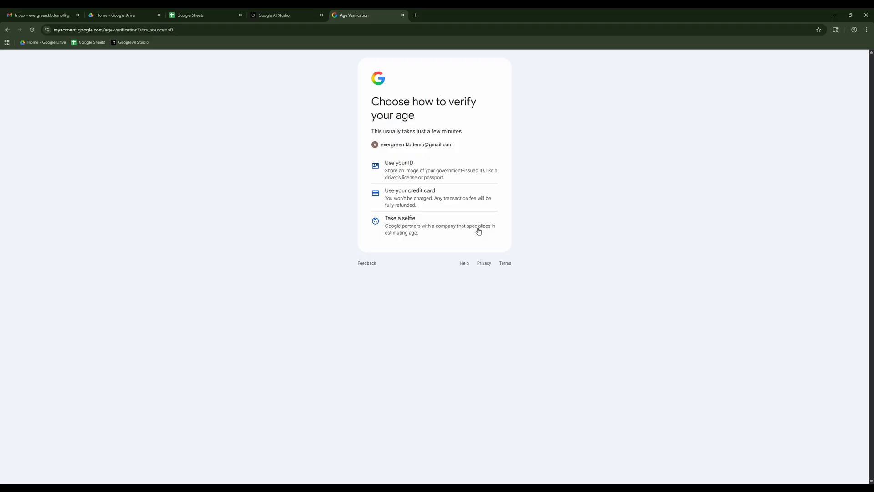
Close the age verification page and open the API keys page in AI Studio.
click(403, 17)
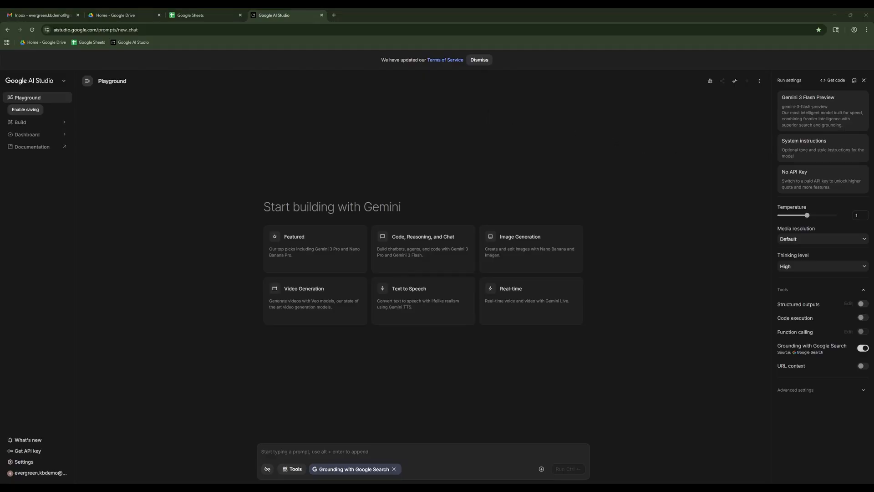
click(25, 451)
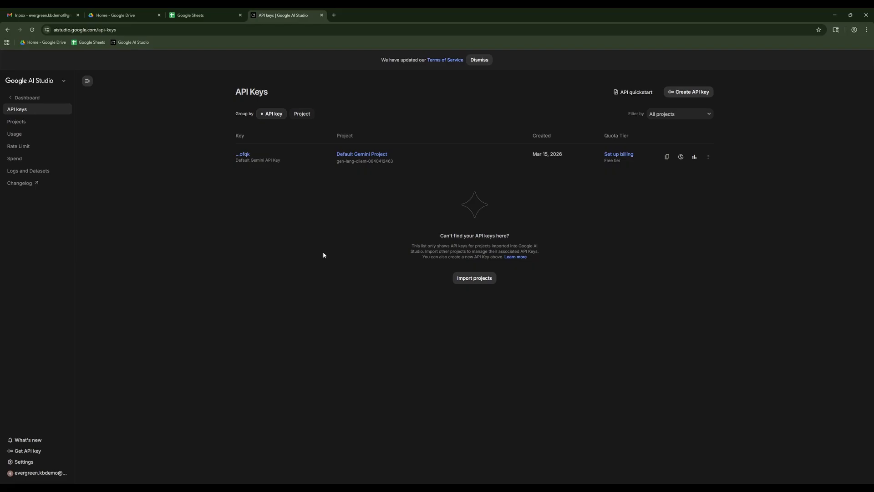
click(689, 92)
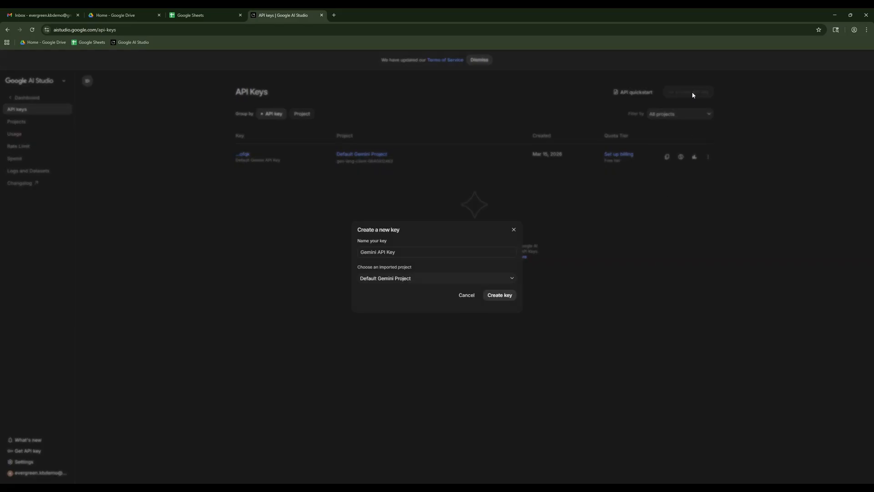
drag(422, 253, 431, 241)
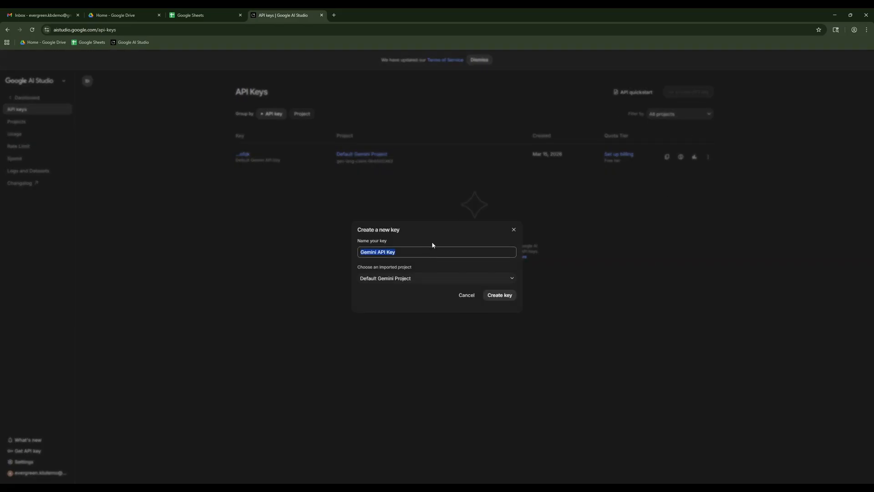
text(kb-system)
click(468, 296)
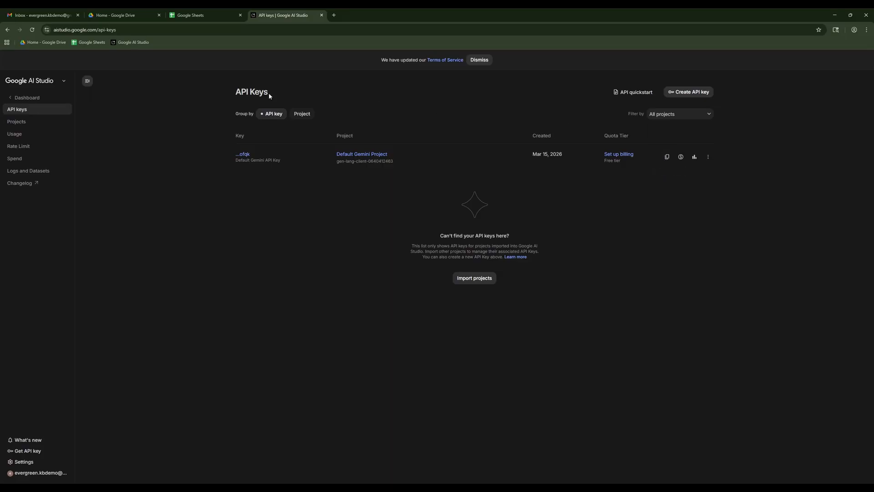
Return to the AI Studio playground and open pinecone.io in a new tab.
click(132, 42)
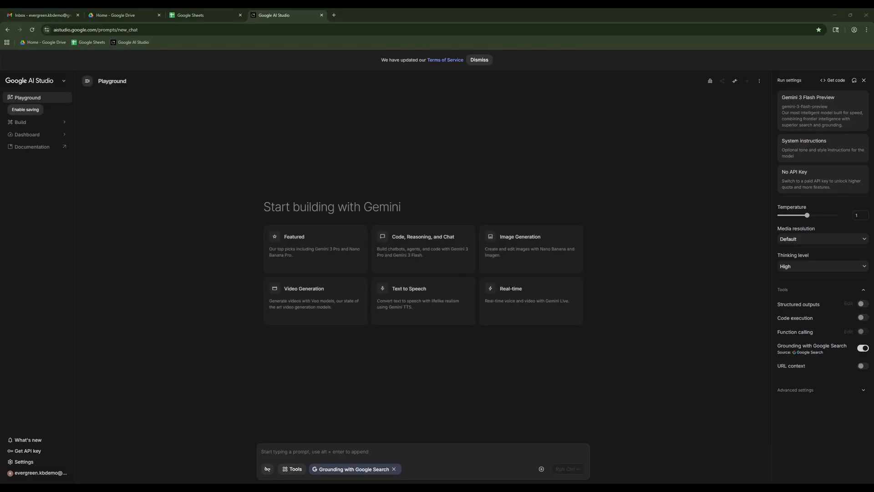
click(334, 15)
text(https://www.pinecone.io/)
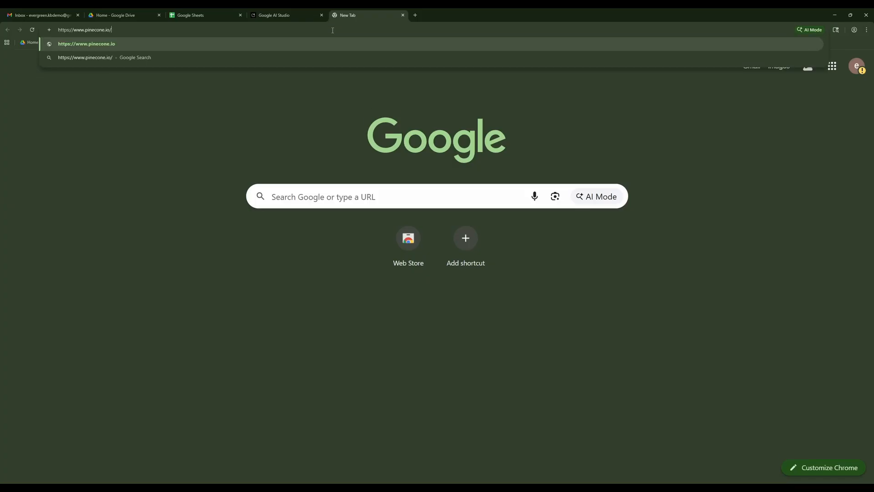
key(Return)
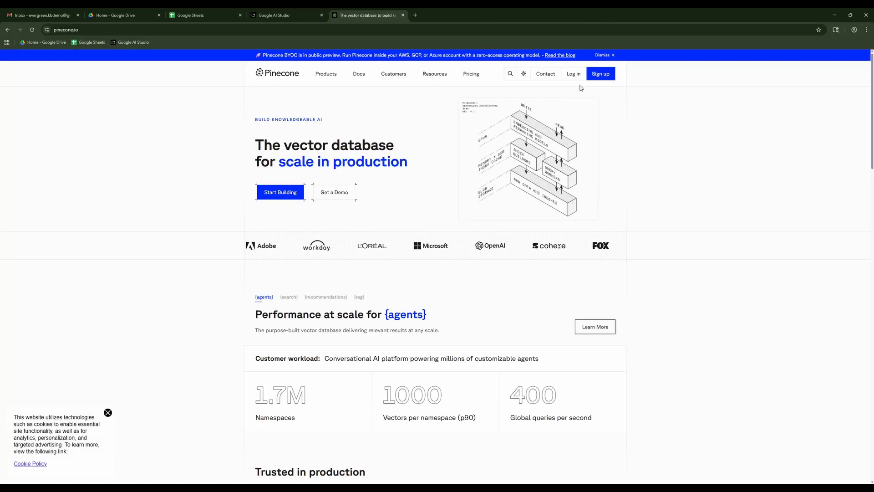
Sign up for Pinecone with the demo Google account and grant it access to the profile information.
click(596, 80)
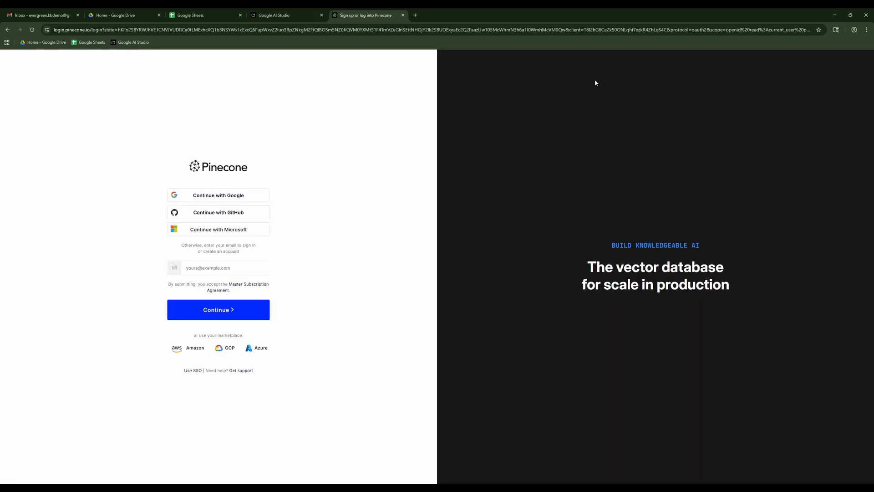
click(243, 193)
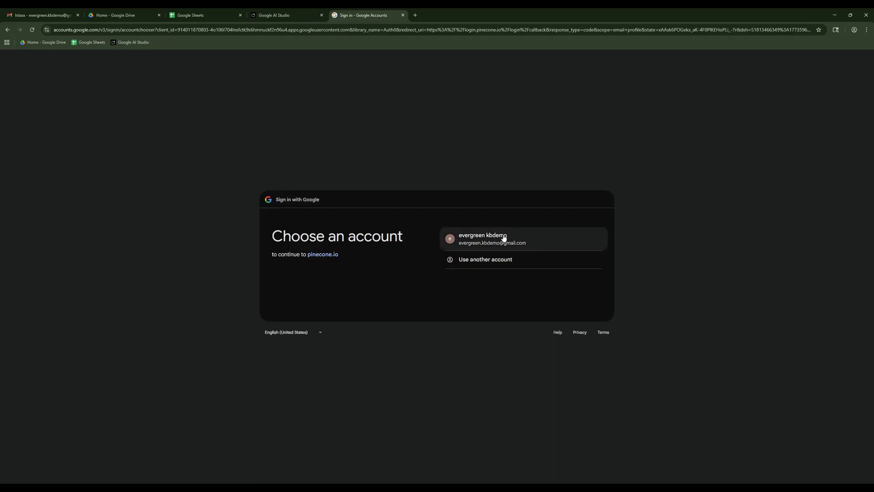
click(503, 238)
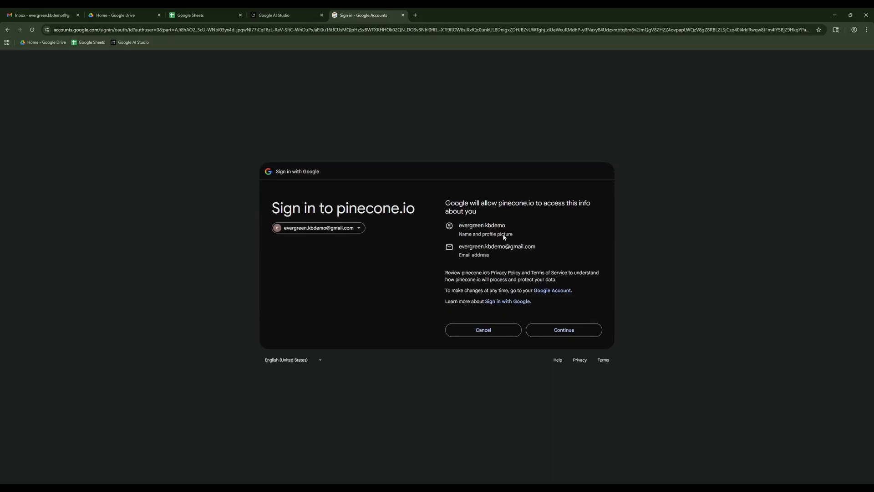
click(569, 329)
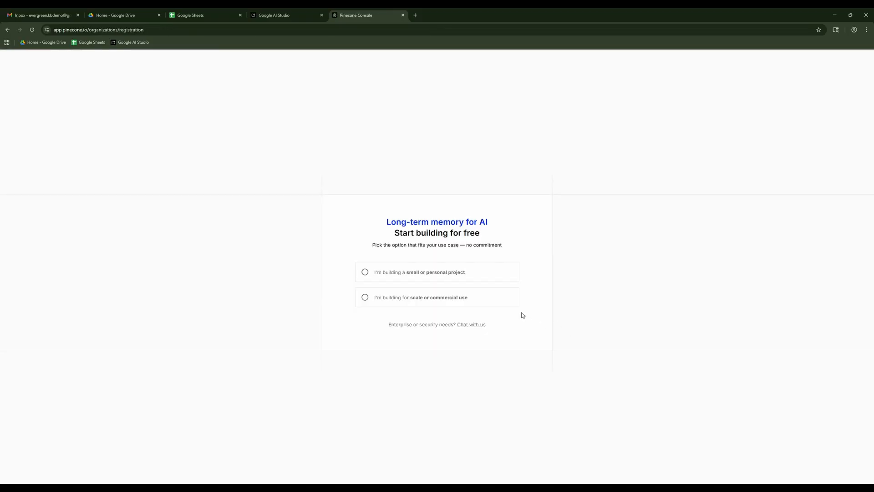
Complete Pinecone onboarding for a small or personal project, skipping the customization questions, and copy the generated default API key.
click(463, 273)
click(459, 285)
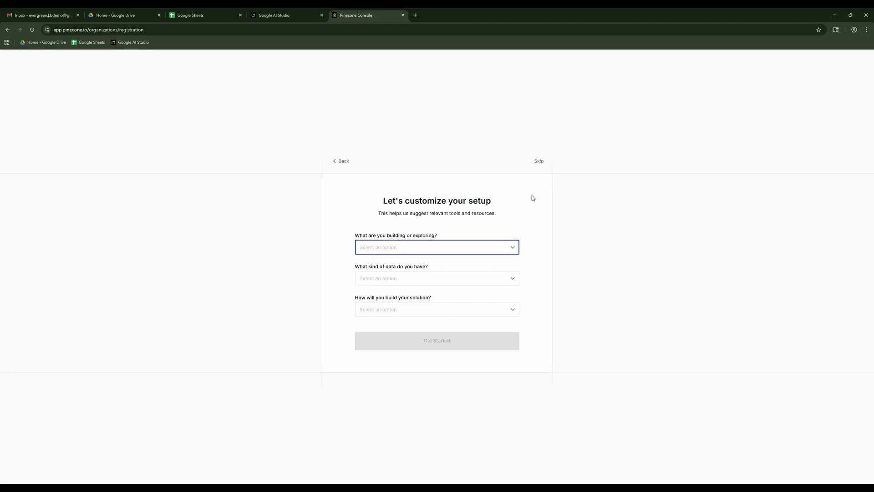
click(539, 162)
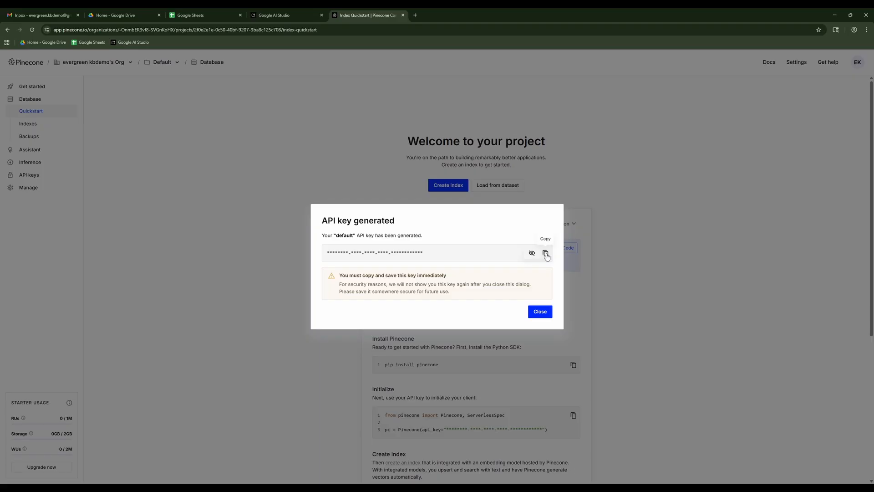
click(546, 254)
Open n8n.io in a new tab and look over its home page.
click(414, 15)
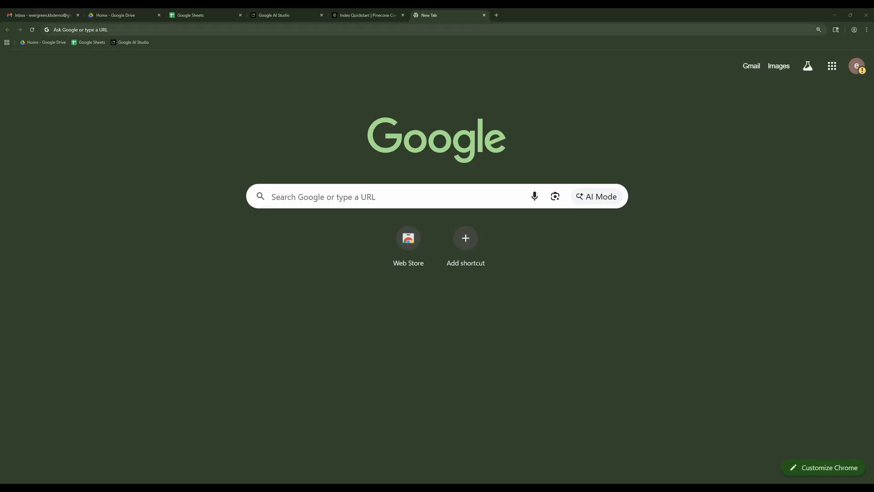
click(250, 29)
key(ctrl+v)
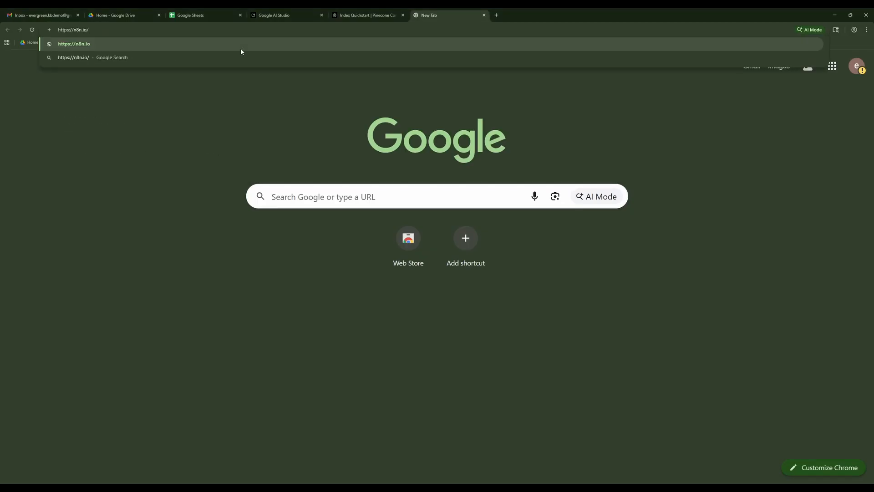
key(Return)
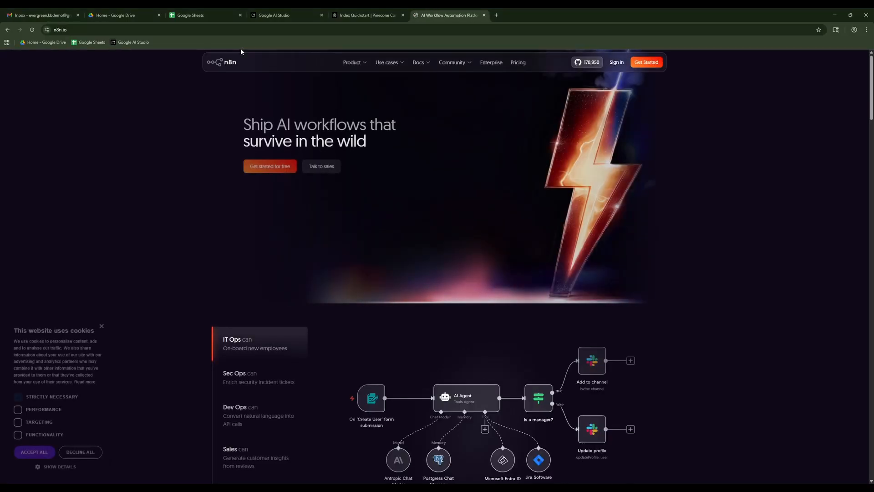
scroll(297, 170, down, 1)
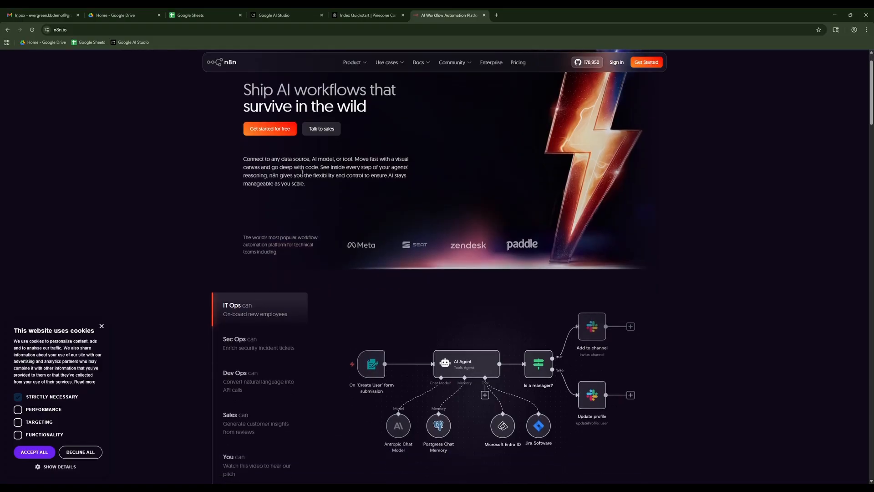
scroll(302, 172, down, 2)
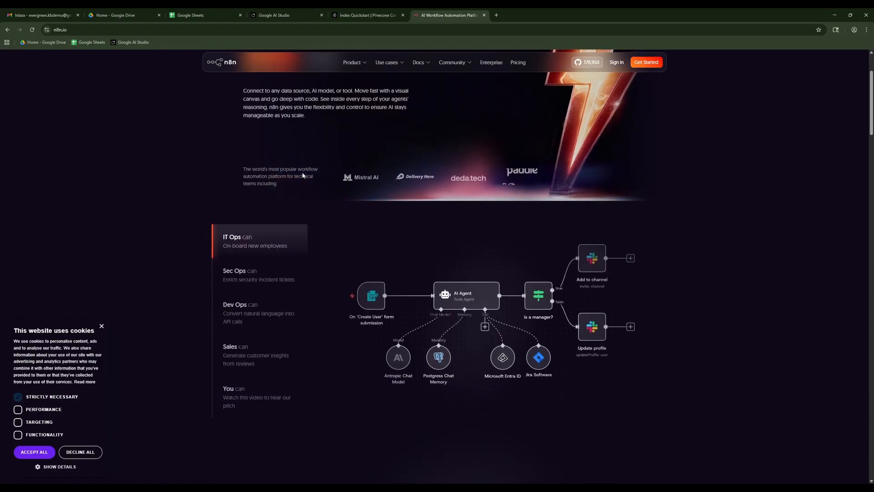
View the n8n pricing plans and read the FAQ answer on what is included in the free trial.
click(525, 69)
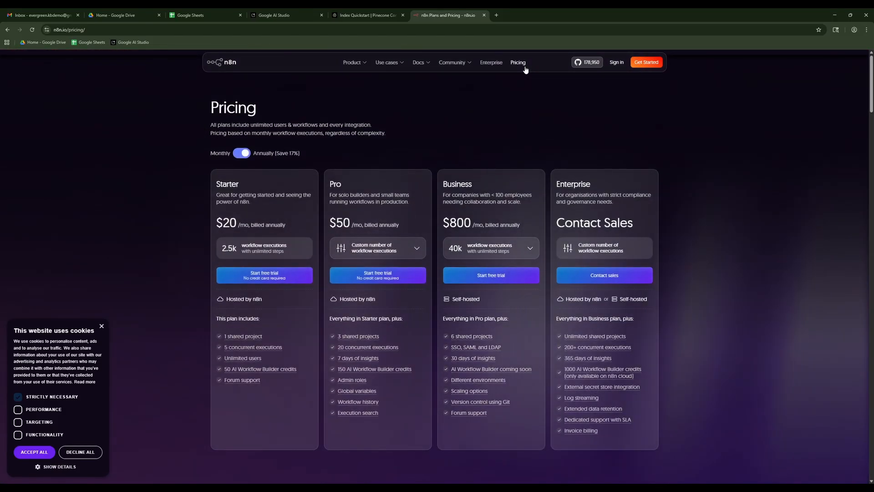
drag(870, 89, 863, 371)
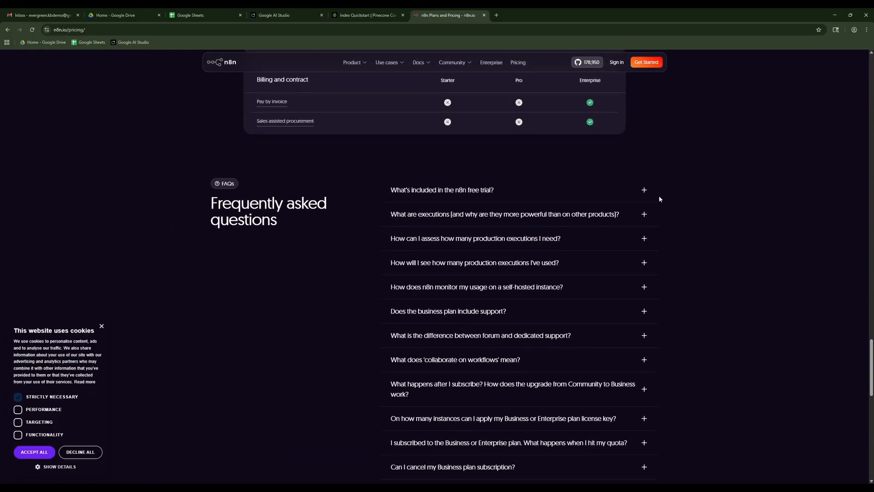
click(642, 192)
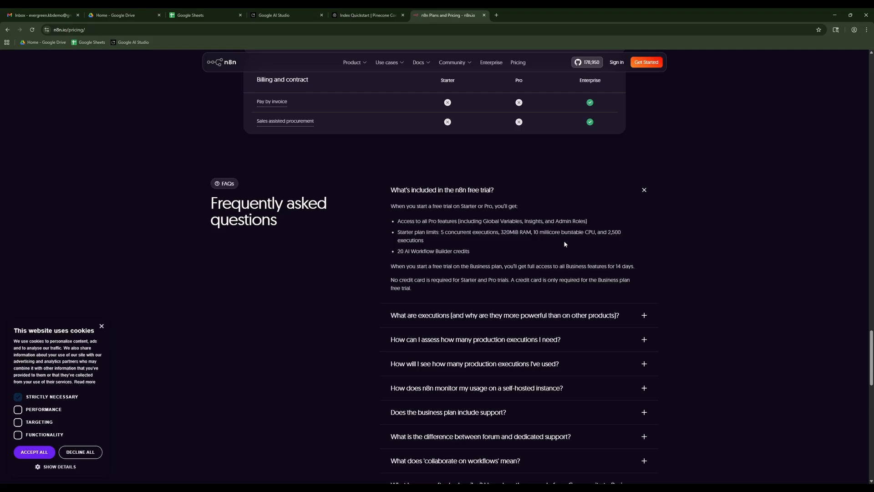
Register for n8n with the demo account's email address and verify it using the verification code sent to the Gmail inbox.
click(653, 65)
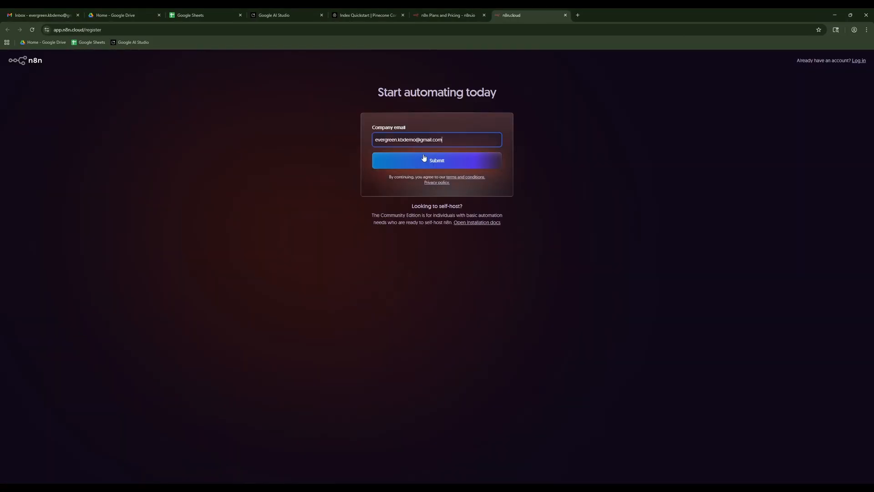
click(423, 158)
click(41, 15)
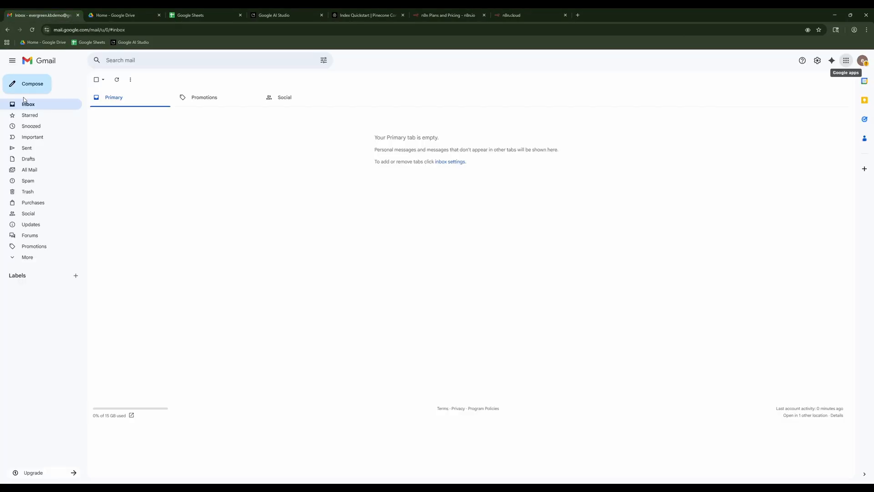
click(247, 118)
double_click(391, 235)
key(ctrl+c)
click(518, 15)
key(ctrl+v)
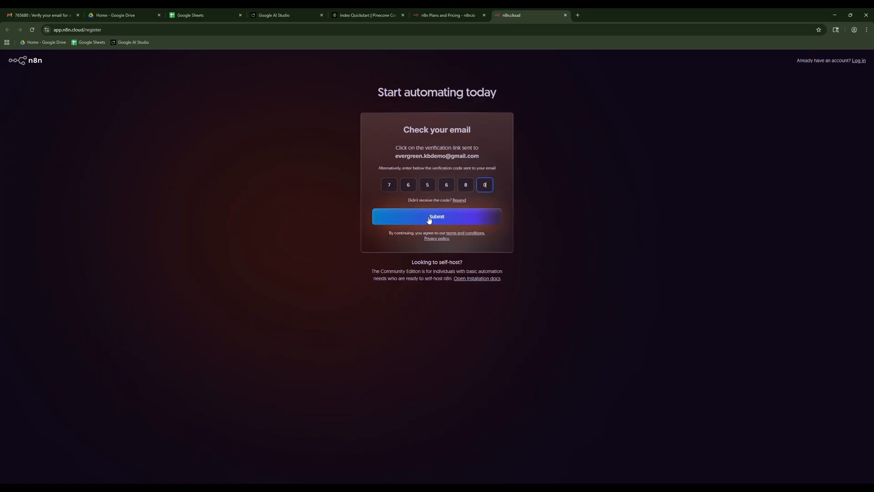
click(430, 218)
Enter the full name and the account password in the n8n account creation form.
click(410, 138)
key(Tab)
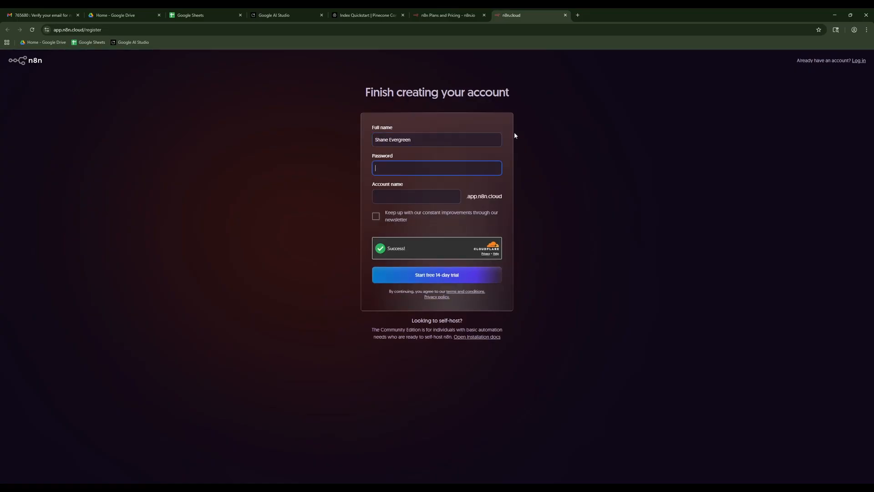
key(alt+Tab)
key(alt+Tab)
key(ctrl+v)
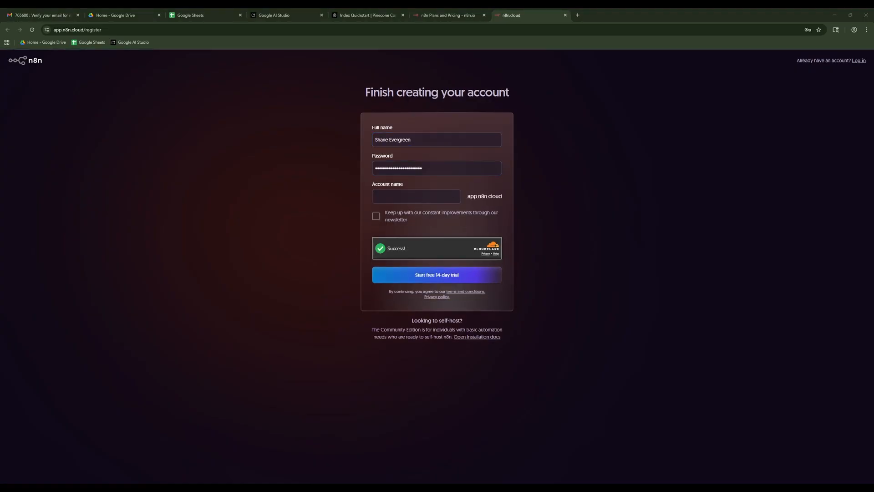
Fill in the n8n account name, leave the newsletter option off, and try to start the free 14-day trial.
click(410, 197)
key(ctrl+v)
click(575, 196)
click(431, 276)
Replace the period in the n8n account name with a hyphen and start the free 14-day trial.
click(401, 200)
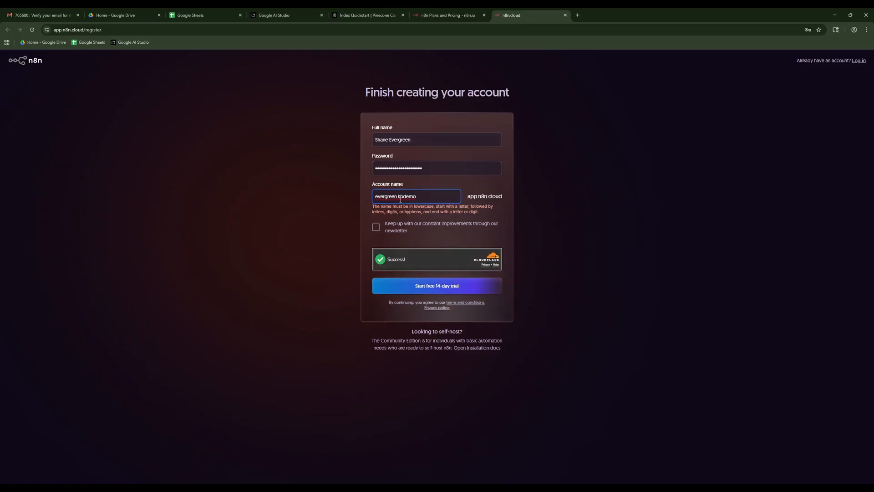
key(BackSpace)
text(-)
click(426, 280)
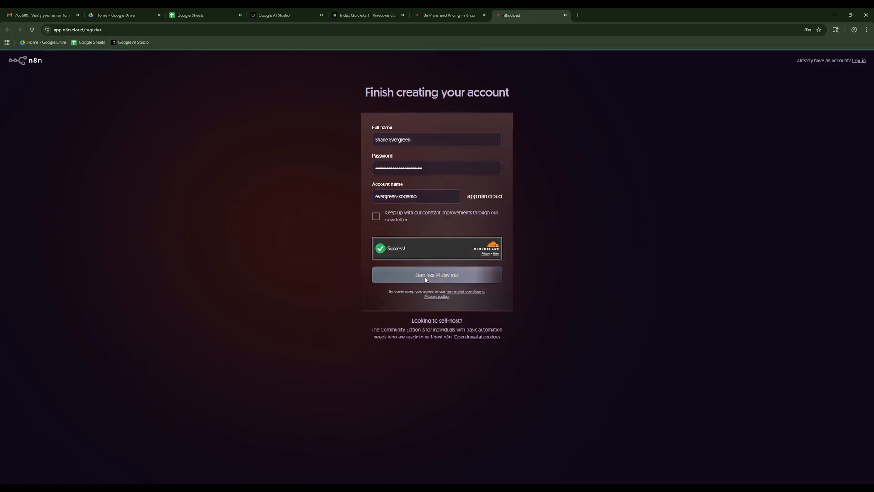
Complete the n8n trial questionnaire, choosing IT as the team and Google as how n8n was heard about.
click(424, 217)
click(436, 360)
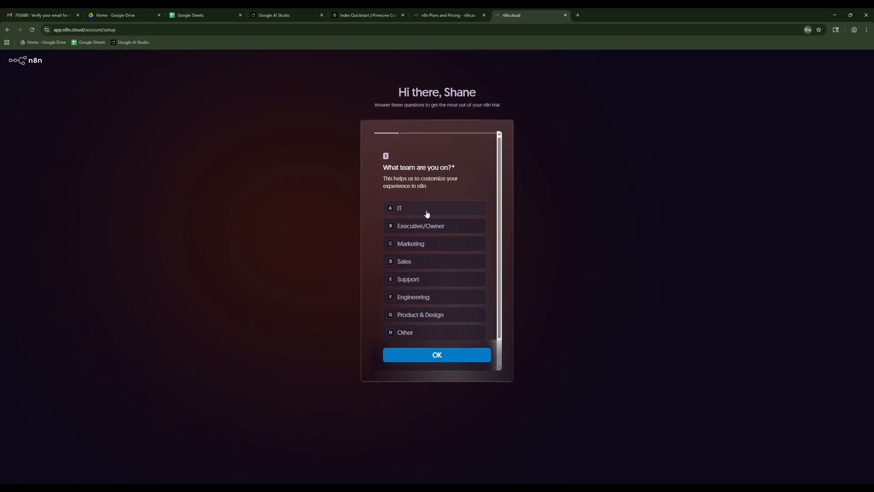
click(427, 212)
click(435, 350)
click(421, 253)
click(434, 361)
click(428, 229)
click(434, 356)
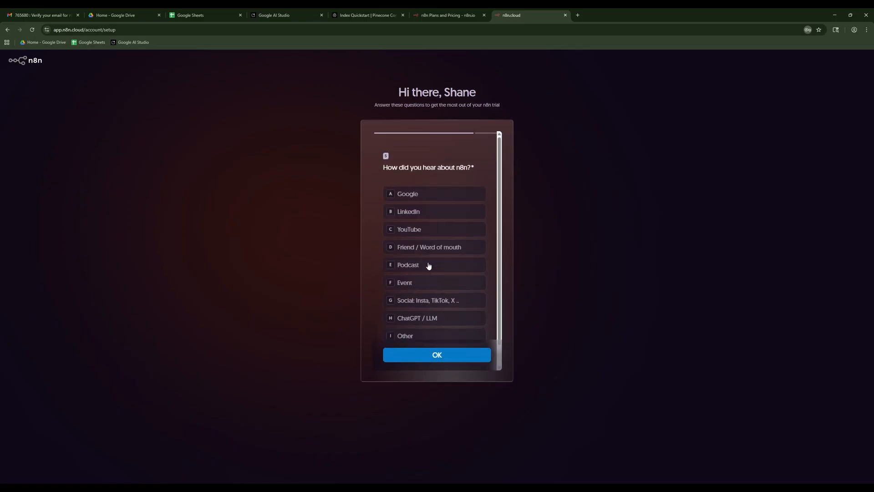
click(428, 195)
click(435, 357)
click(444, 152)
click(458, 189)
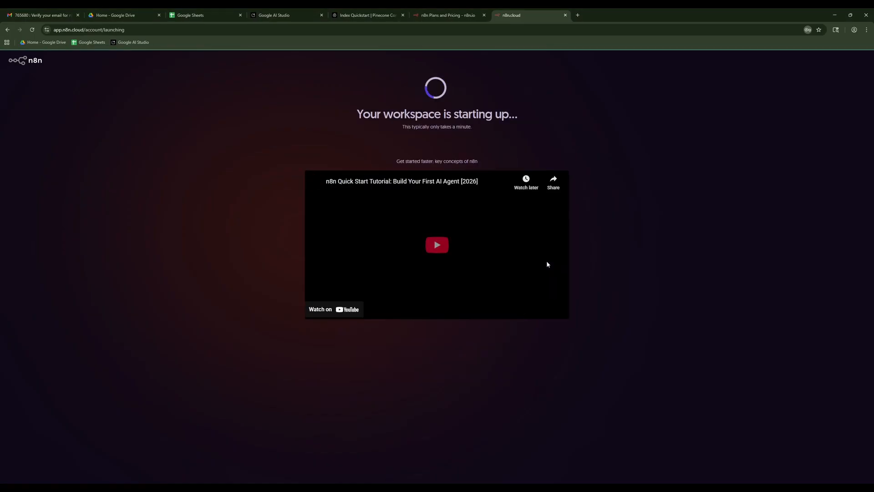
Enter the new n8n workspace and postpone connecting apps.
click(546, 262)
click(546, 262)
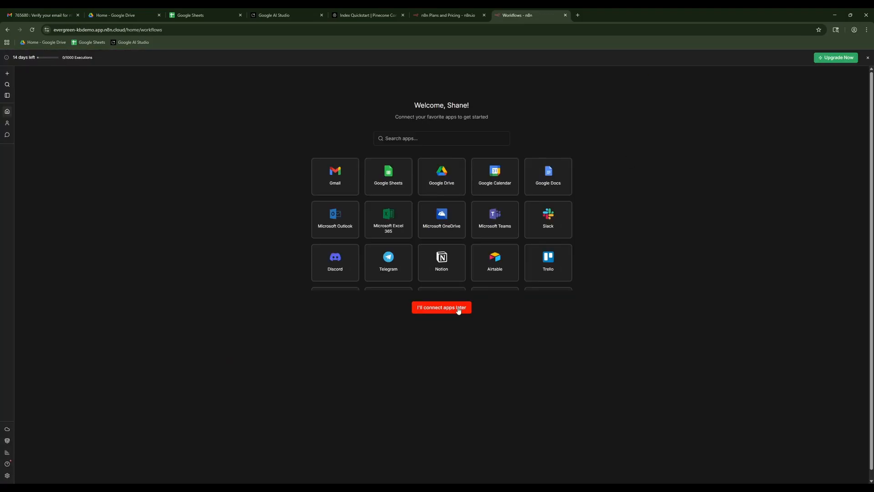
click(458, 308)
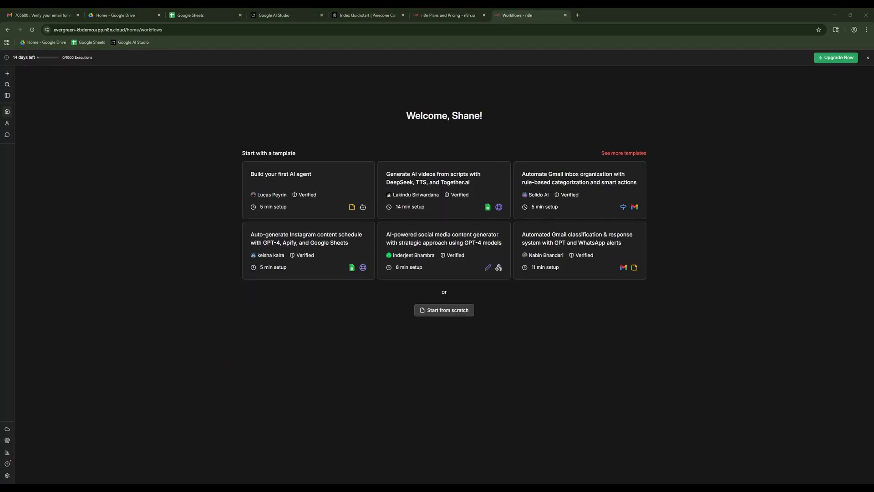
click(132, 137)
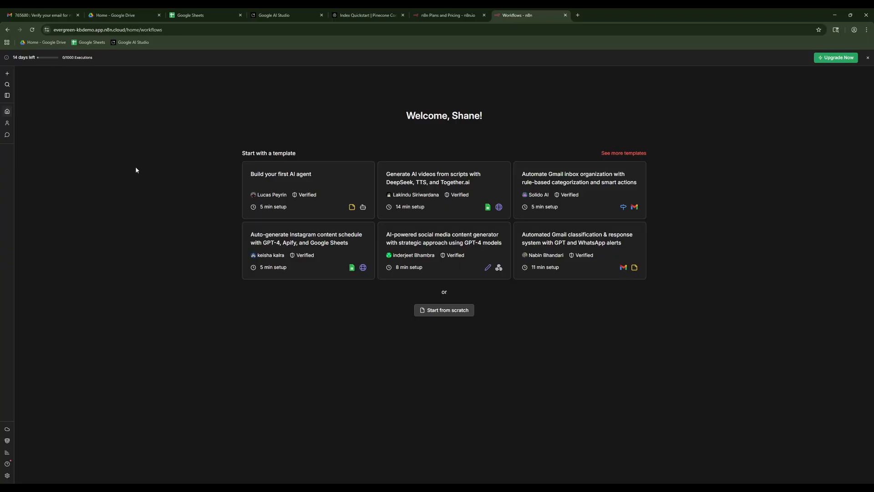
Create a new n8n project, name it KB-System, and save it.
key(ctrl+plus)
key(ctrl+plus)
key(ctrl+plus)
key(ctrl+plus)
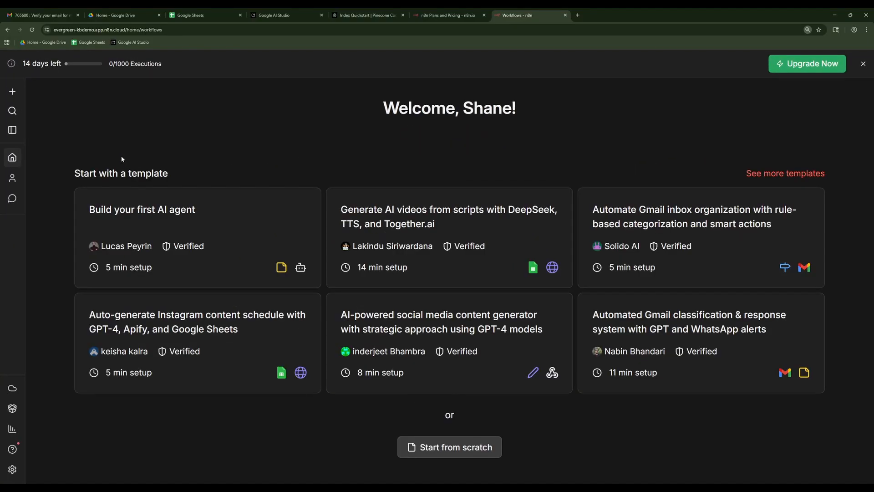
click(14, 95)
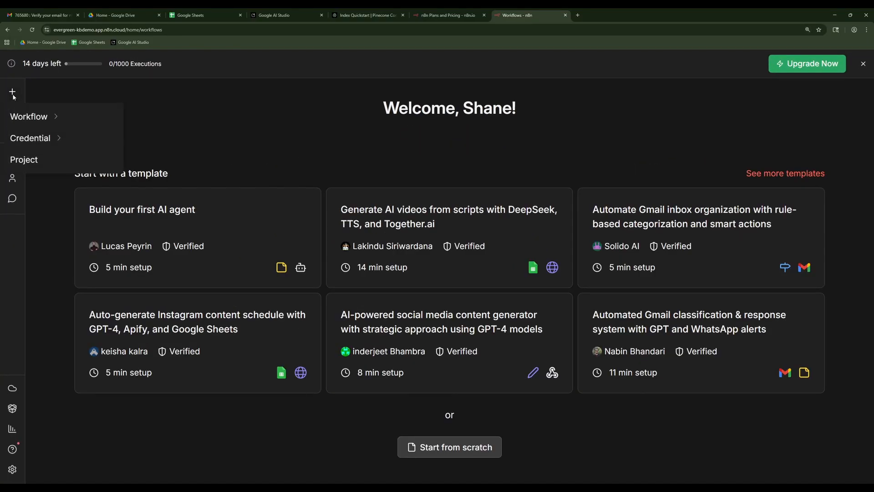
click(53, 159)
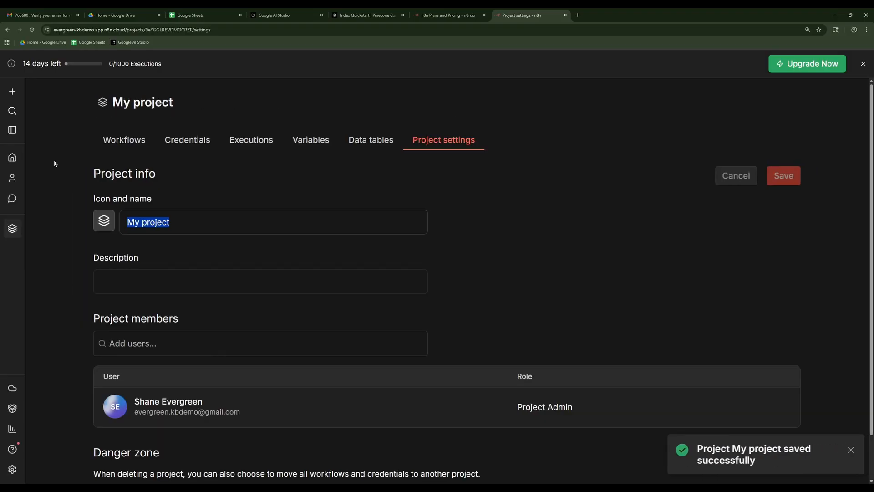
text(KB)
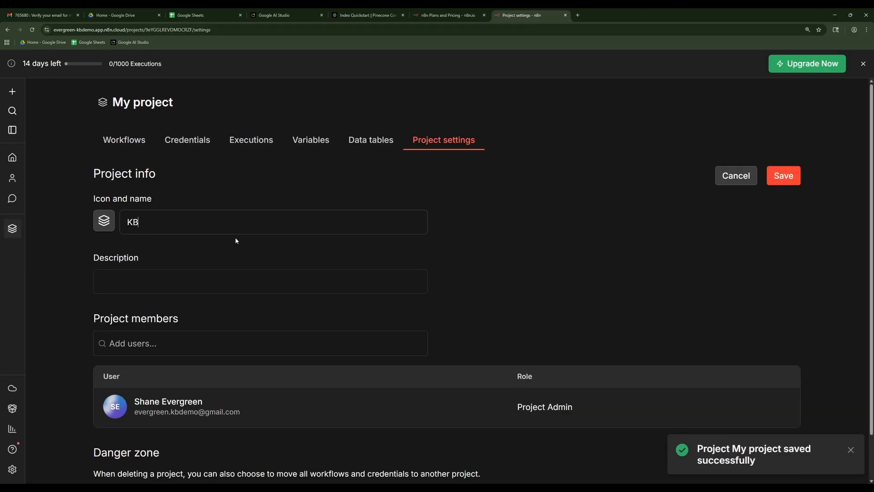
text(-System)
click(776, 176)
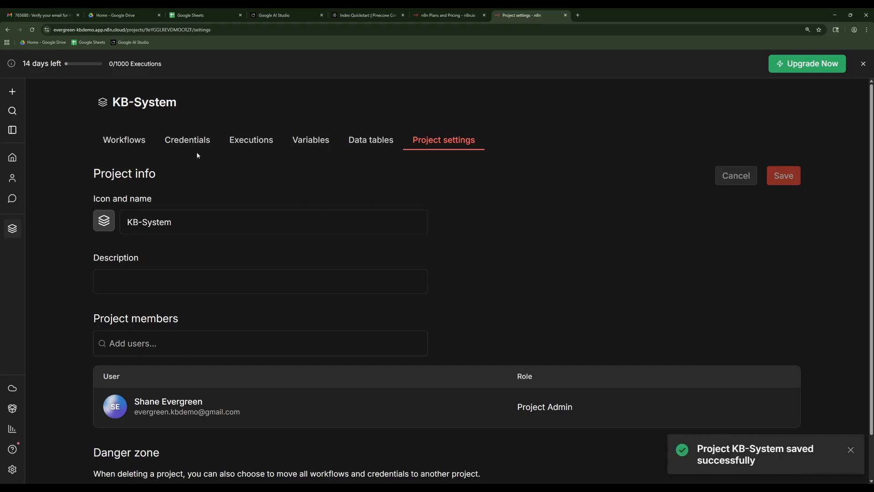
Examine the credentials and variables pages of the KB-System project.
click(184, 143)
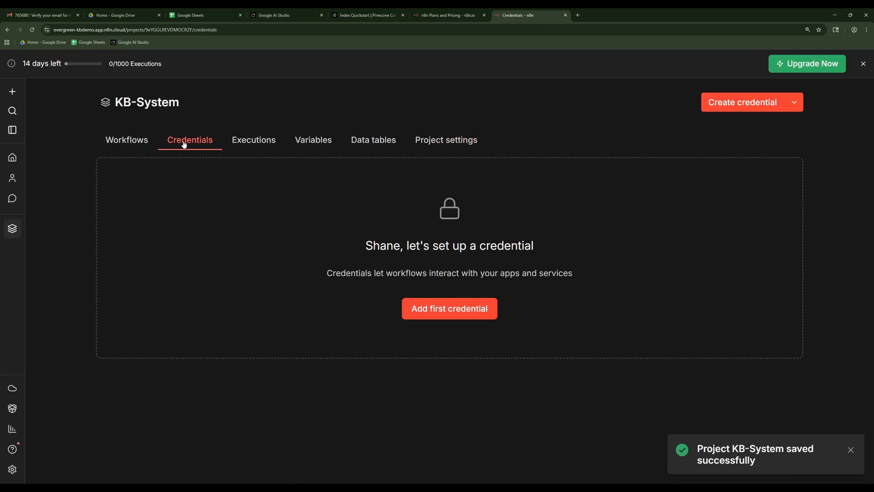
click(326, 145)
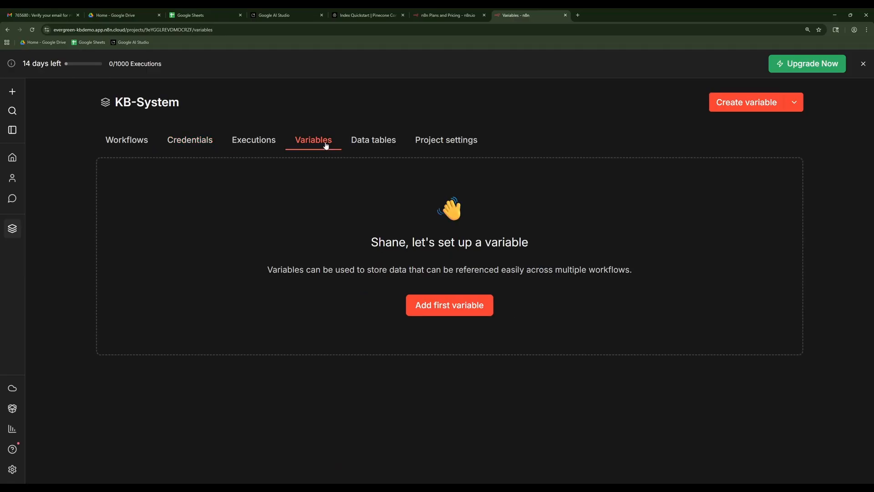
click(201, 148)
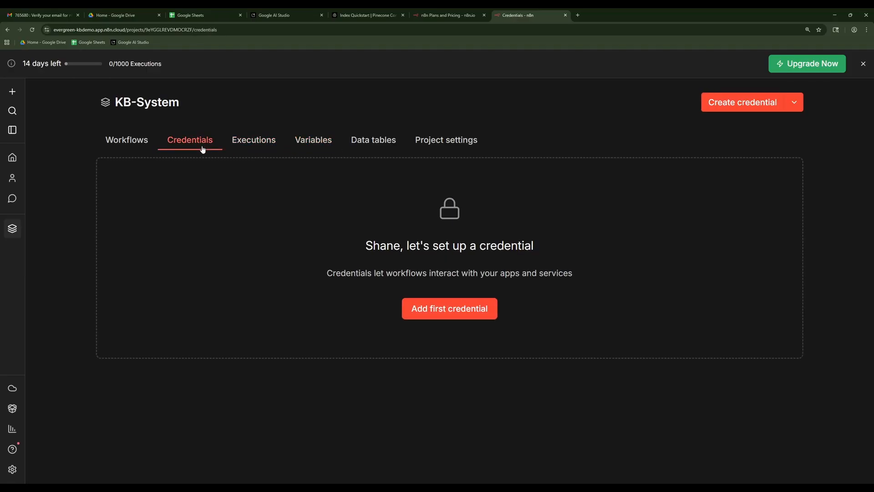
key(ctrl+plus)
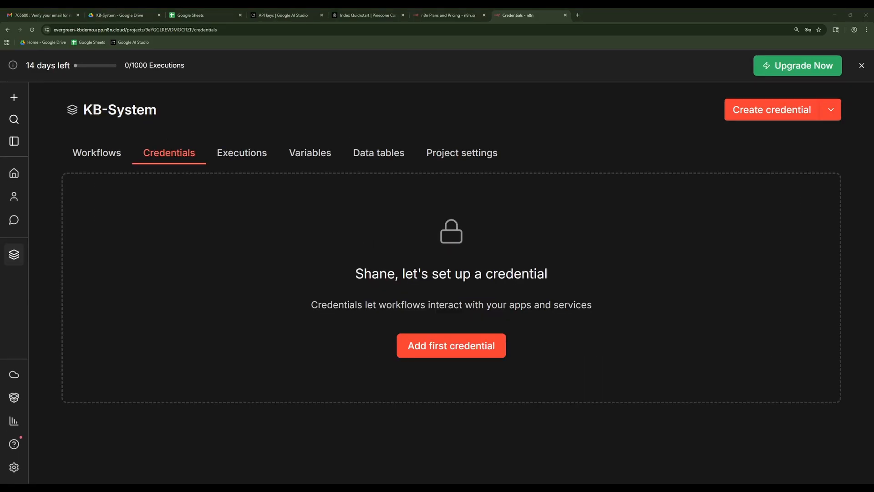
Create a new blank workflow in the KB-System project and look through its import options.
click(88, 159)
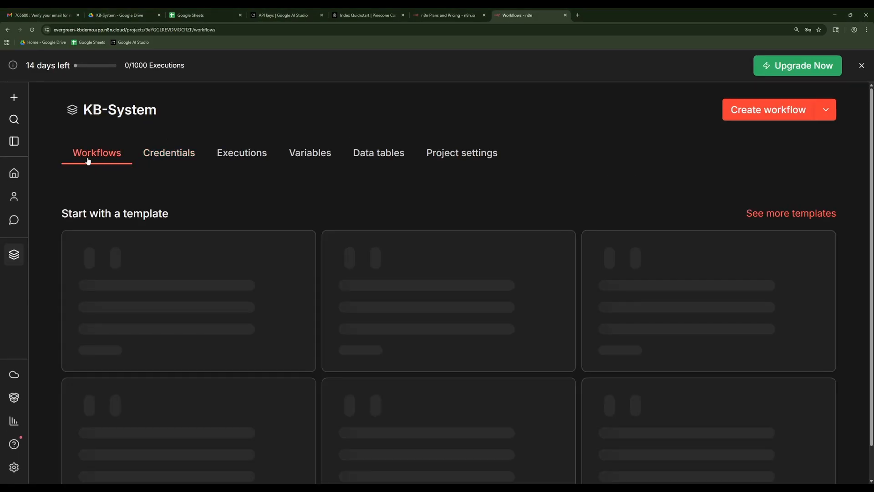
click(766, 119)
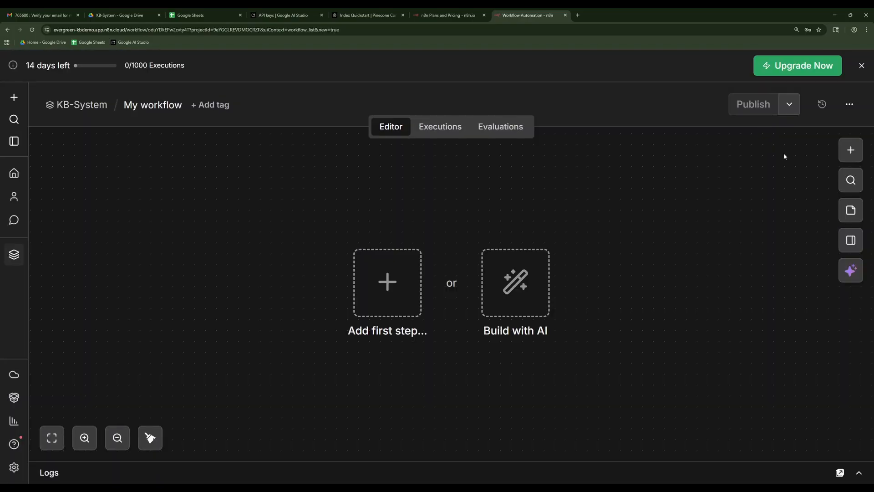
click(849, 104)
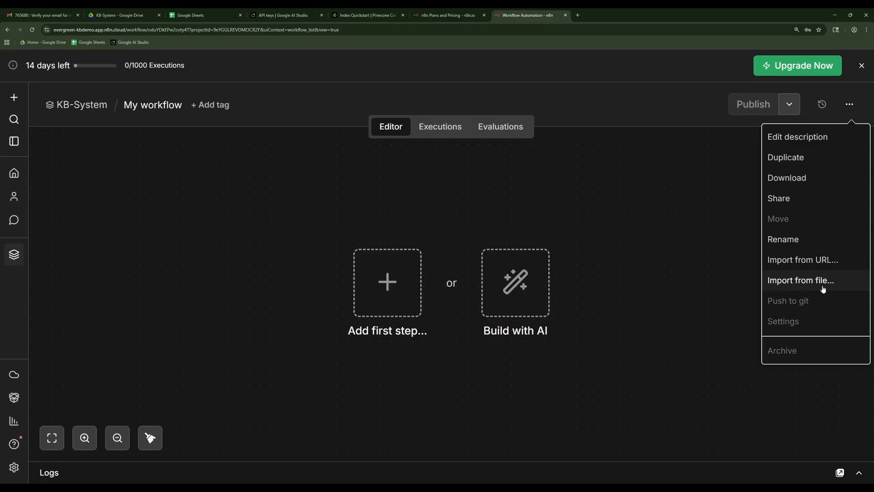
click(663, 246)
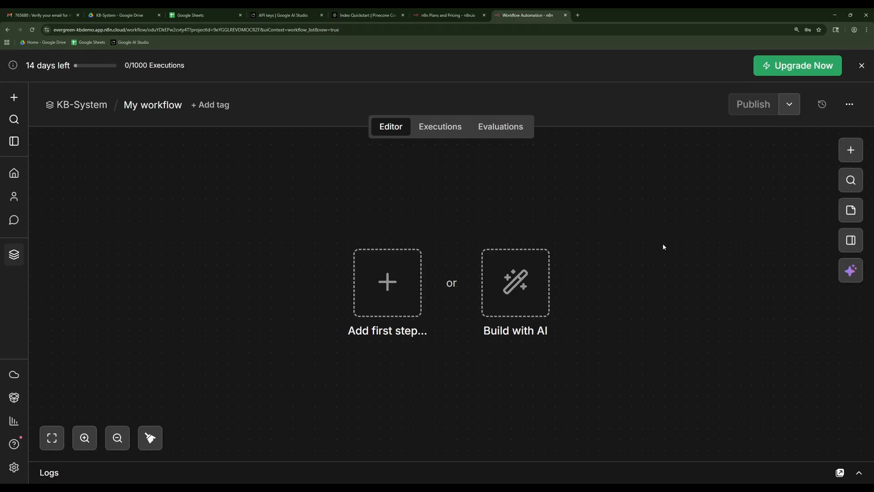
Open the evergreenautosys/KB-System GitHub repository in a new browser tab and copy the raw file address of GettingStarted.json.
click(580, 15)
text(https://github.com/evergreenautosys/KB-System)
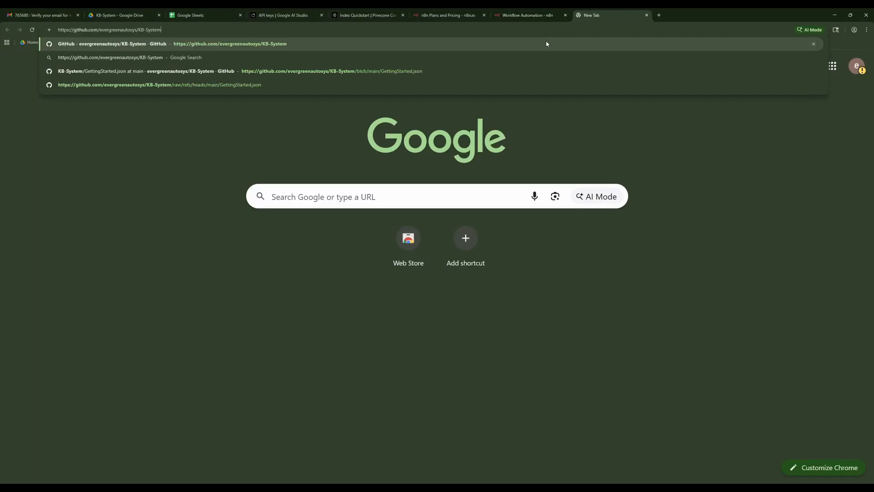
click(546, 43)
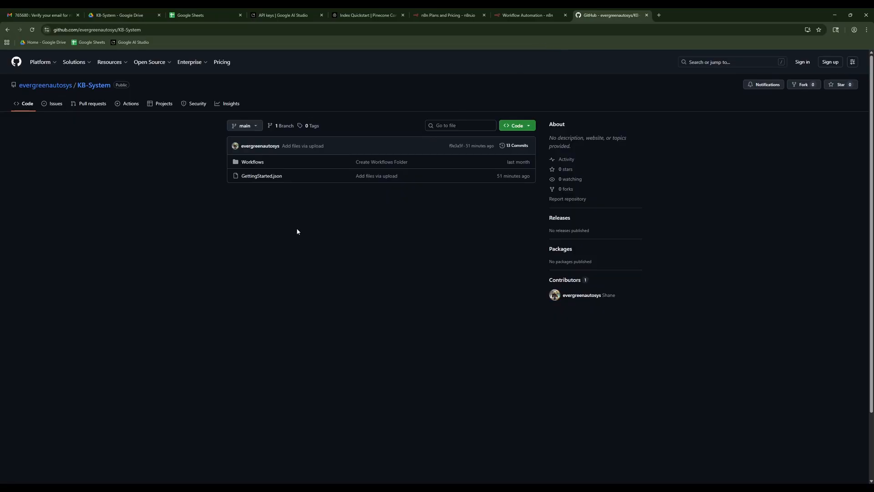
click(272, 178)
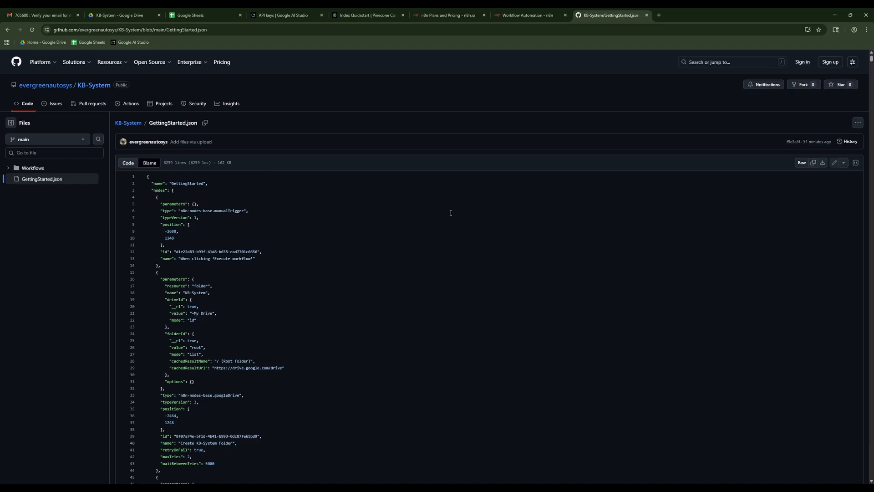
click(802, 163)
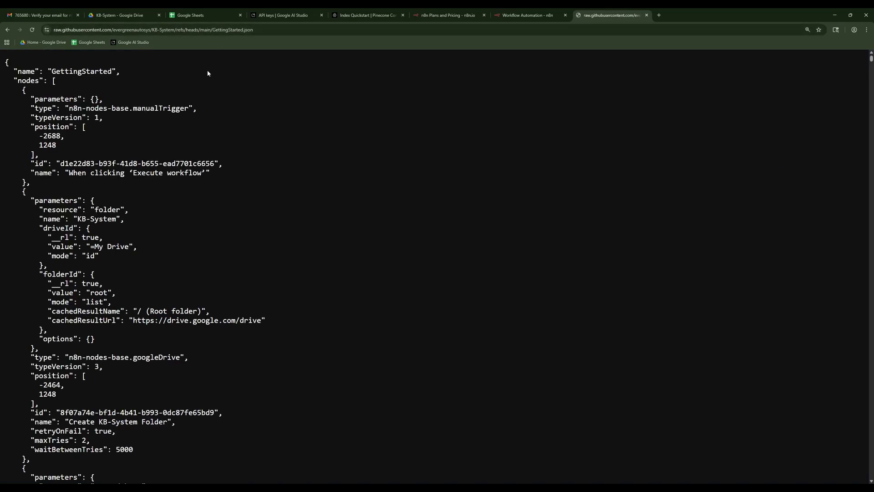
click(212, 31)
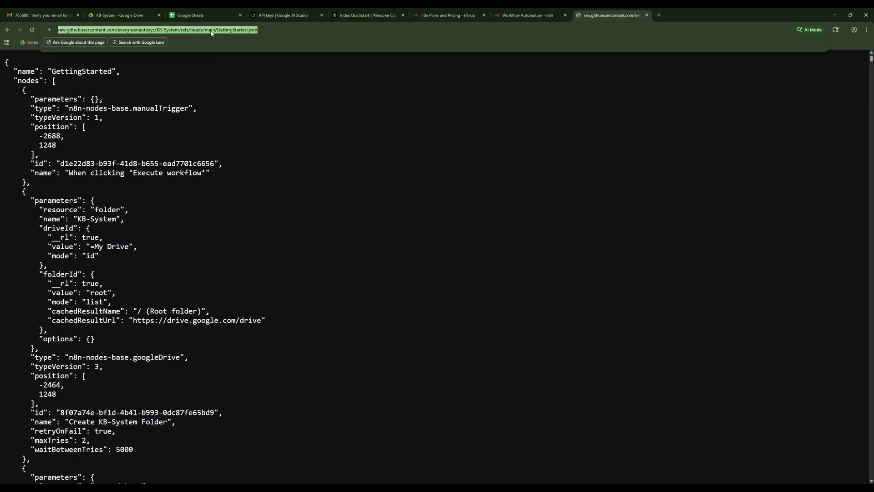
Import the GettingStarted workflow into the blank n8n workflow from the copied raw GitHub URL.
click(517, 18)
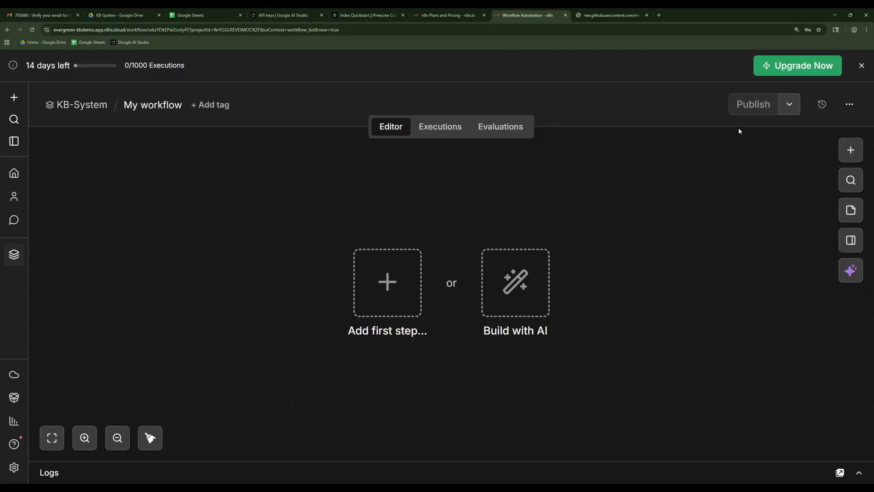
click(849, 104)
click(825, 260)
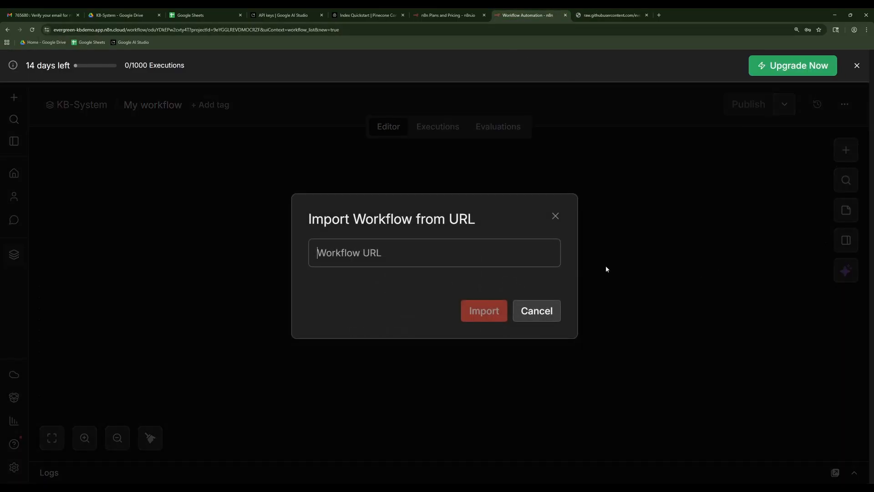
key(ctrl+v)
click(488, 314)
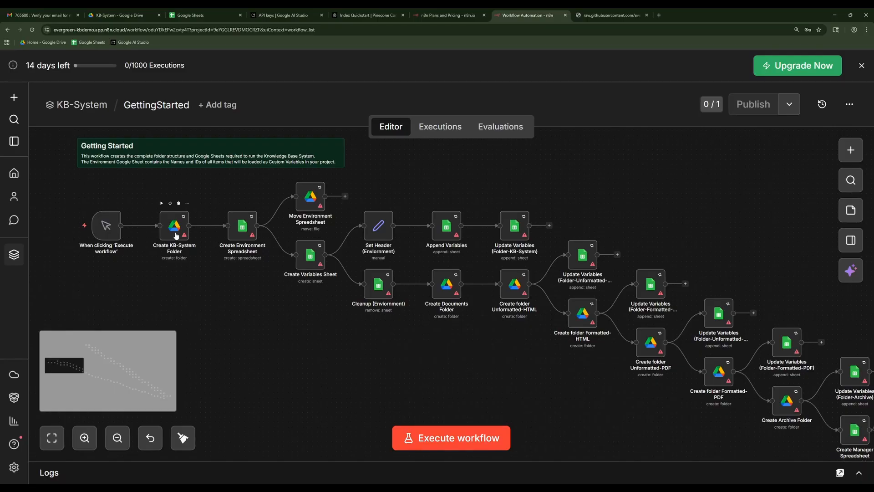
Connect Google credentials through Google sign-in for the Create KB-System Folder and Create Environment Spreadsheet nodes.
double_click(175, 233)
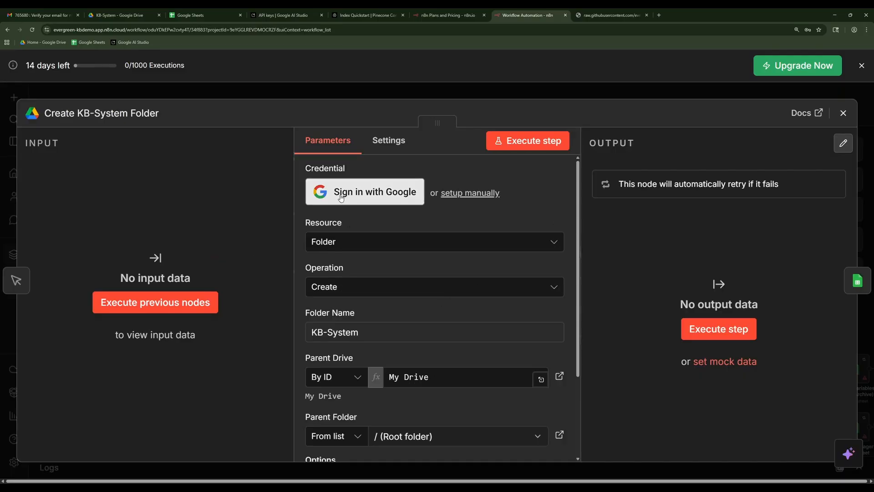
click(344, 204)
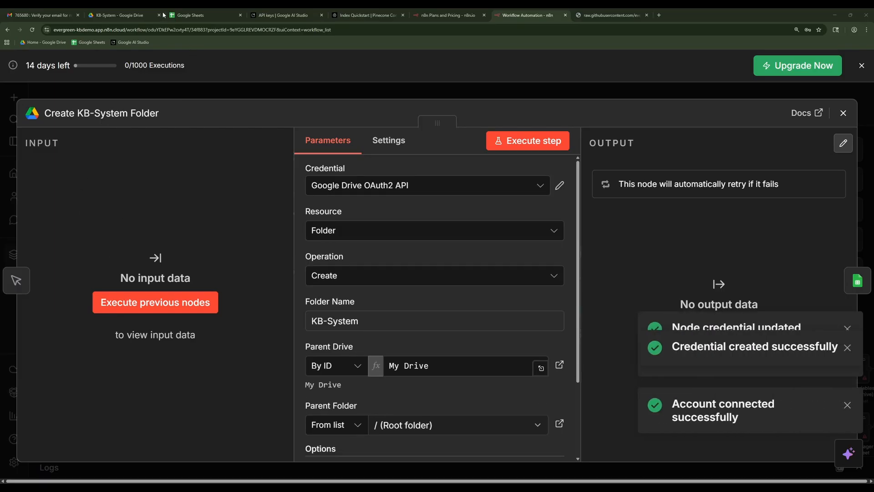
click(841, 115)
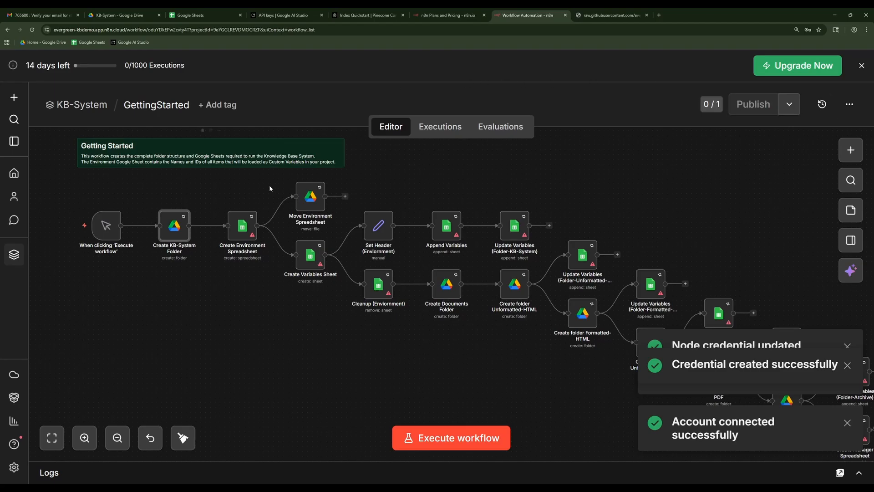
double_click(242, 226)
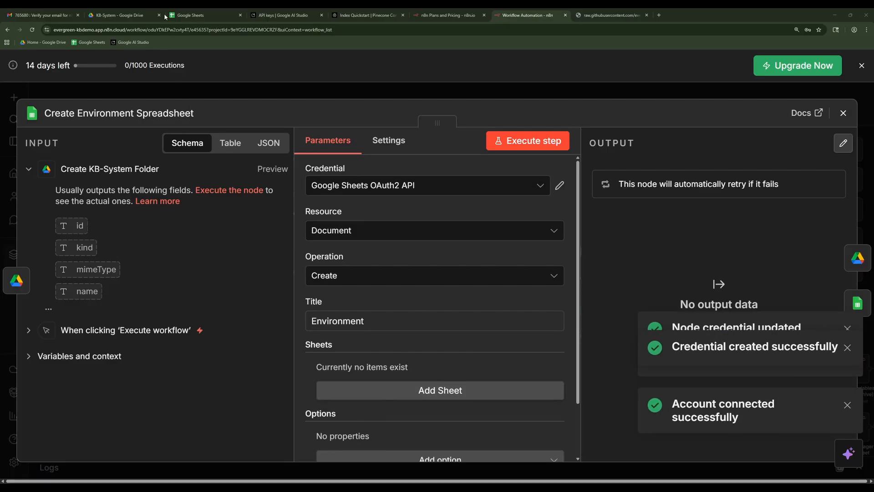
click(843, 112)
Return to the KB-System project's workflow list and reopen the GettingStarted workflow.
scroll(427, 263, down, 5)
drag(482, 319, 524, 339)
click(93, 109)
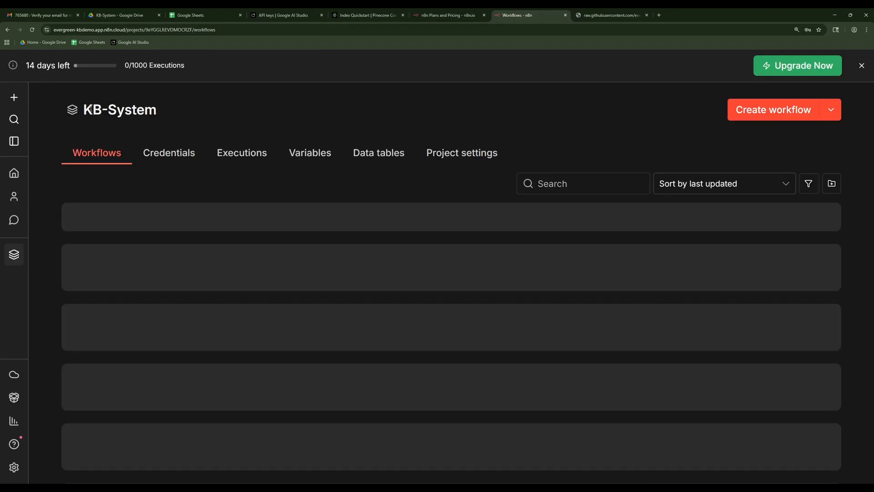
click(104, 228)
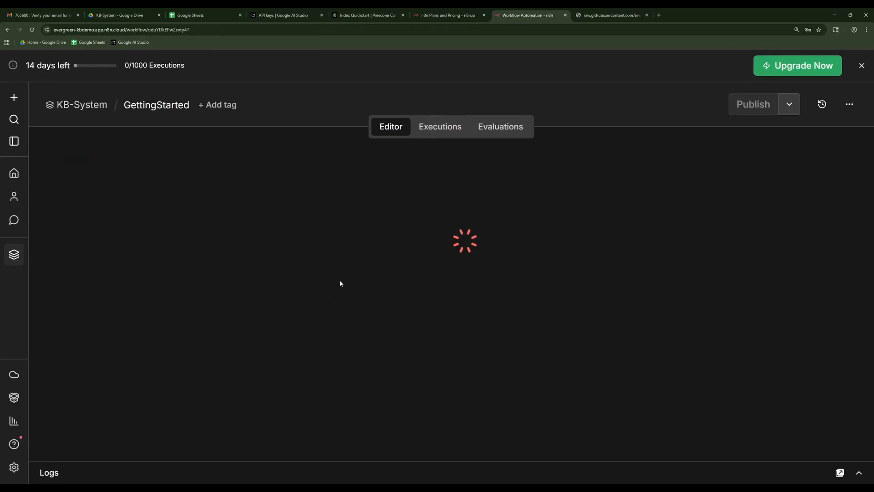
scroll(238, 269, up, 5)
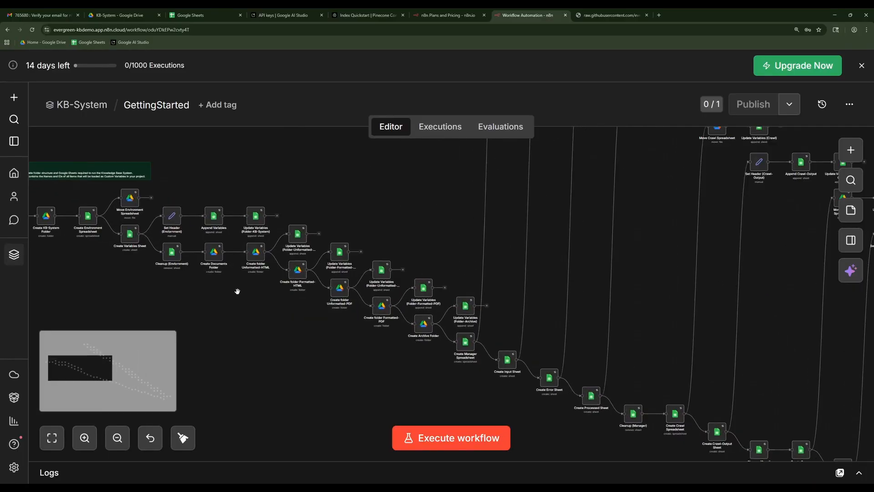
drag(327, 331, 396, 345)
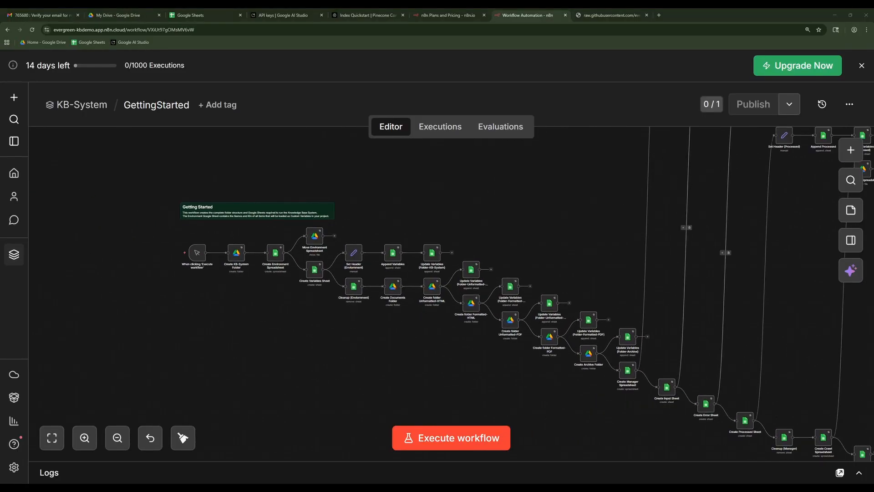
Execute the GettingStarted workflow from its manual trigger node.
scroll(214, 282, up, 1)
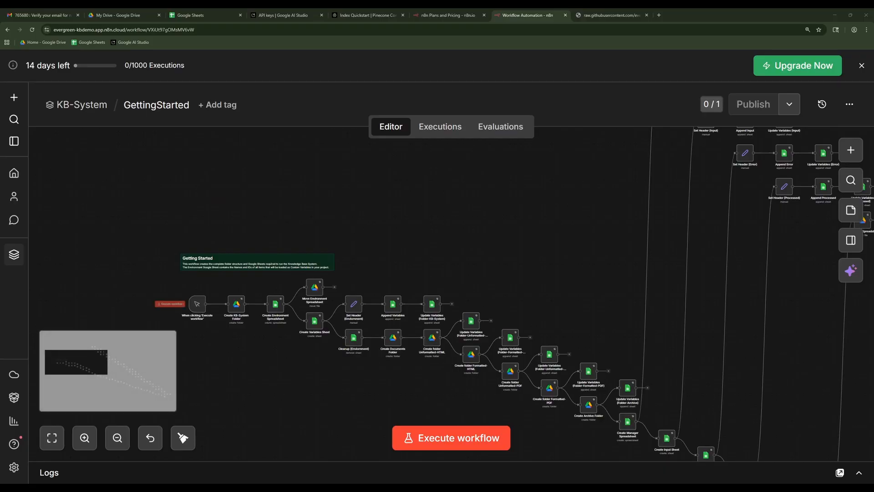
scroll(150, 306, up, 3)
scroll(182, 296, up, 1)
mouse_move(200, 306)
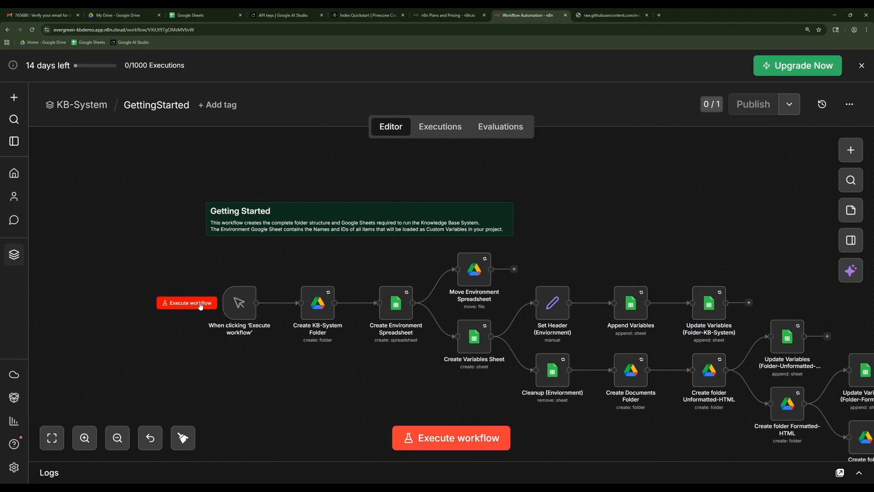
click(200, 303)
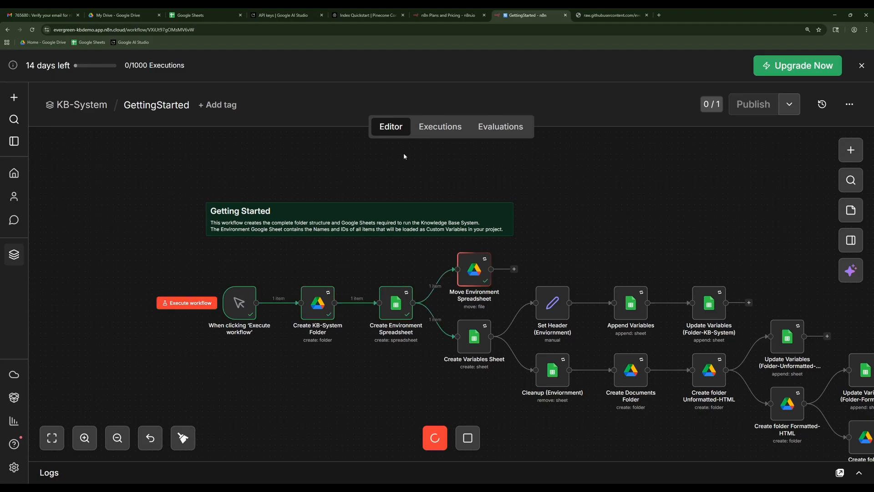
Check the running execution in the workflow's execution list and follow its progress on the editor canvas.
click(440, 126)
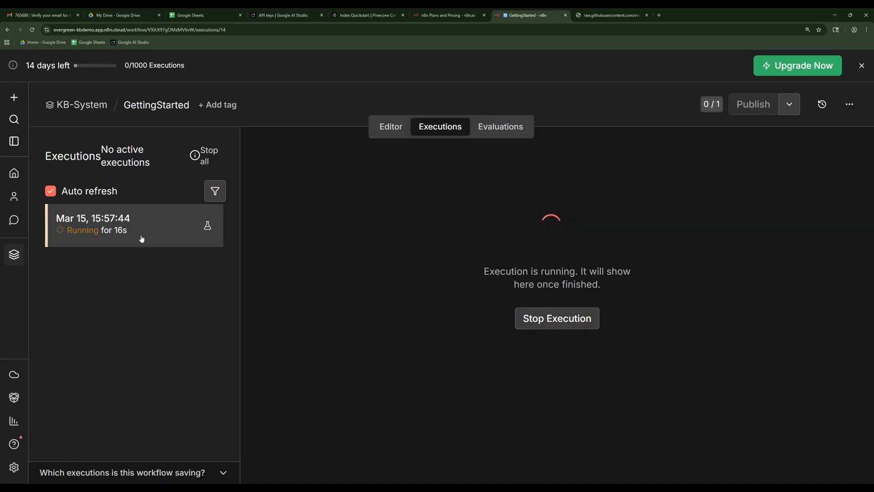
click(391, 127)
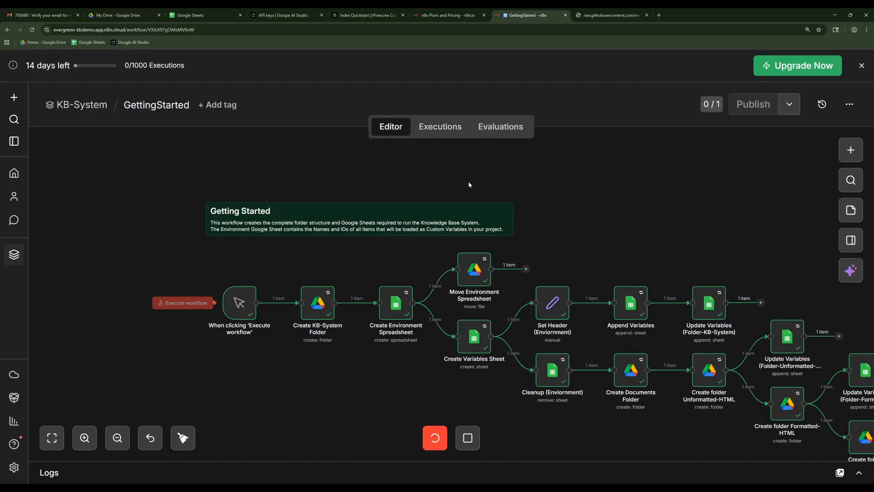
scroll(662, 242, down, 3)
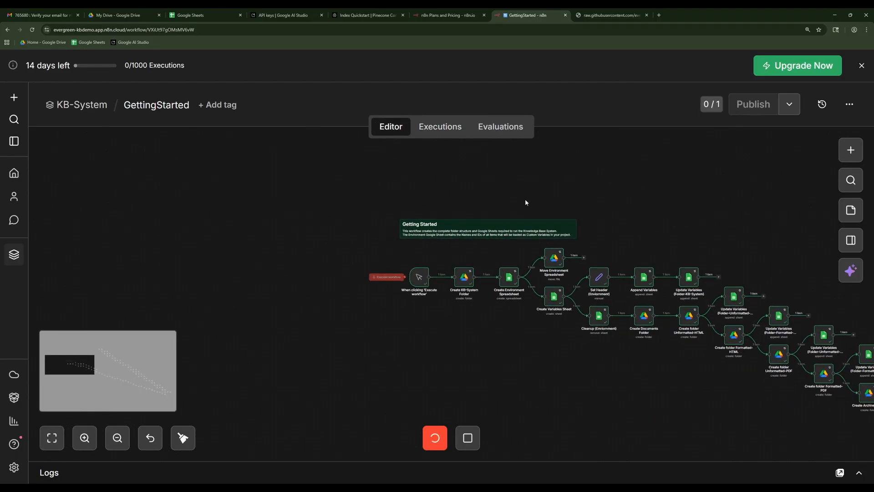
Follow the running GettingStarted execution through the later spreadsheet and folder nodes on the canvas.
drag(525, 200, 425, 181)
scroll(452, 214, down, 2)
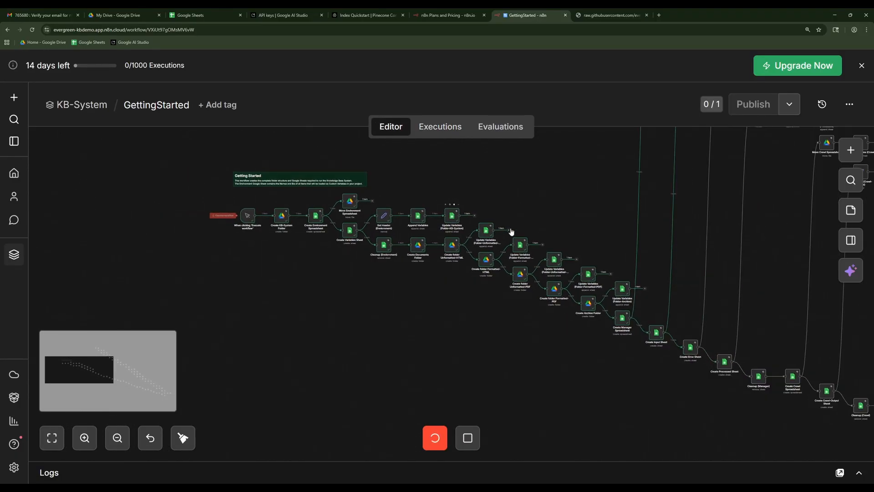
drag(541, 217, 405, 276)
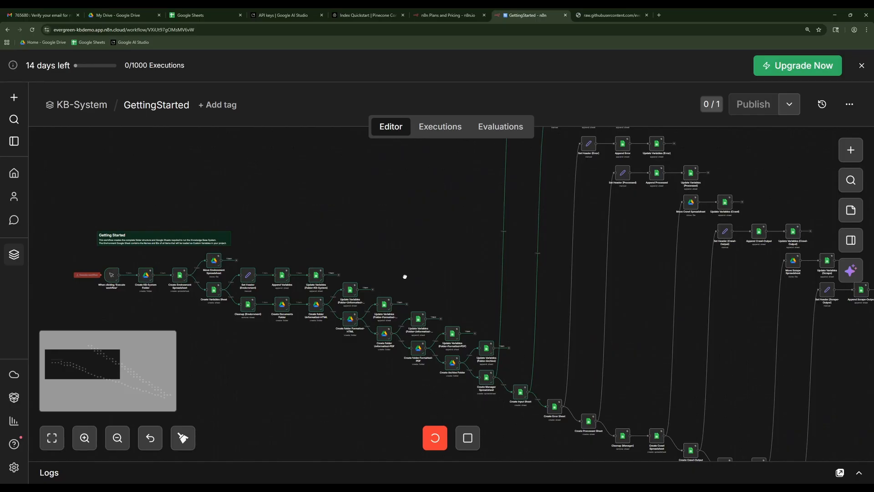
In Google Drive, open the Manager spreadsheet from the KB-System folder, examine its Error and Processed sheets, and close it.
click(123, 17)
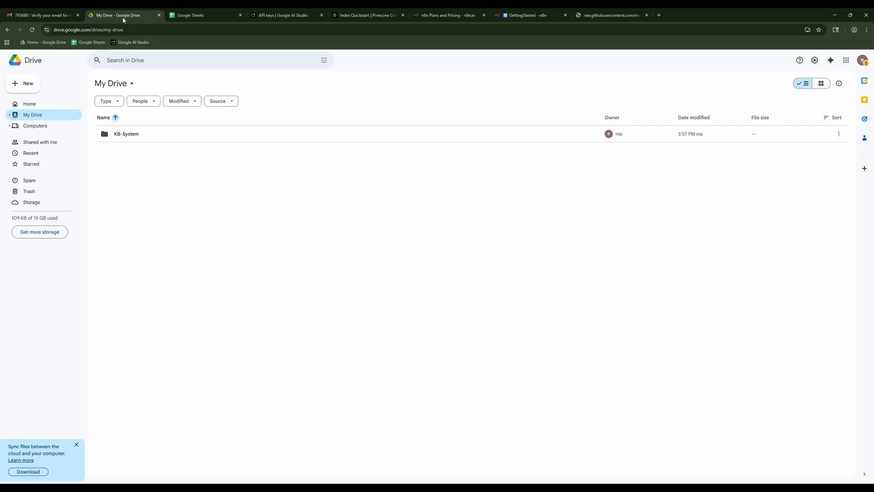
double_click(127, 139)
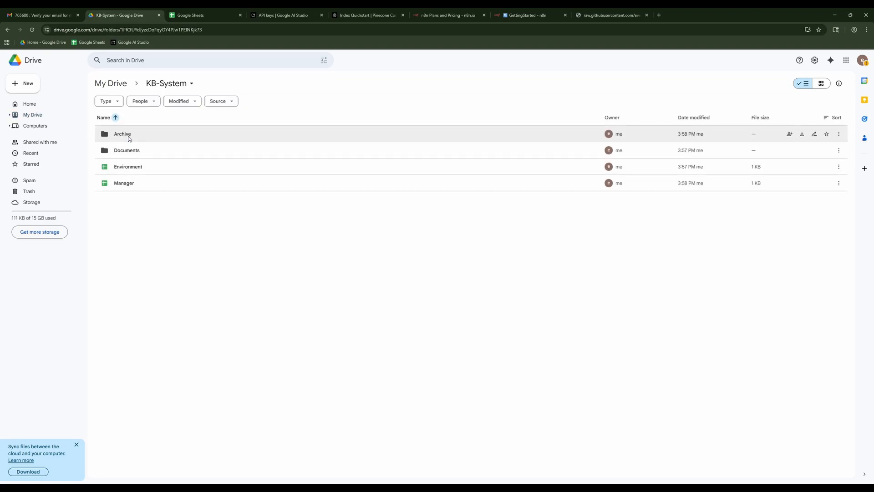
double_click(136, 187)
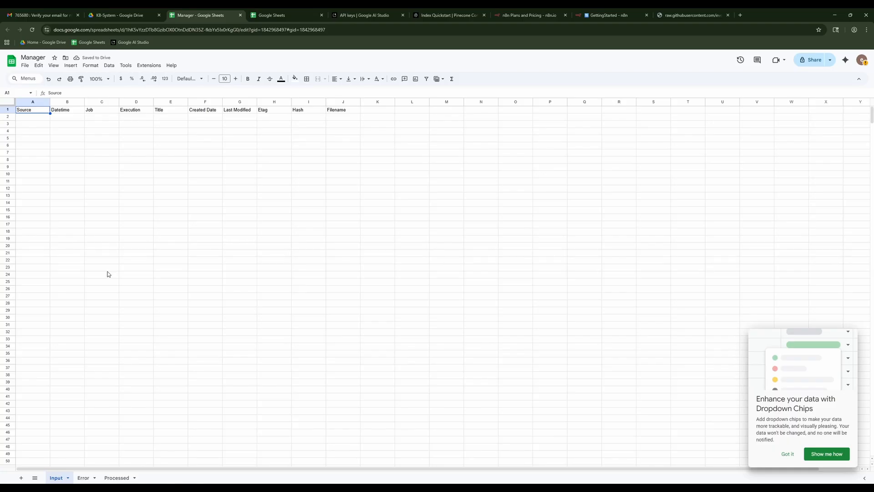
click(83, 478)
click(117, 478)
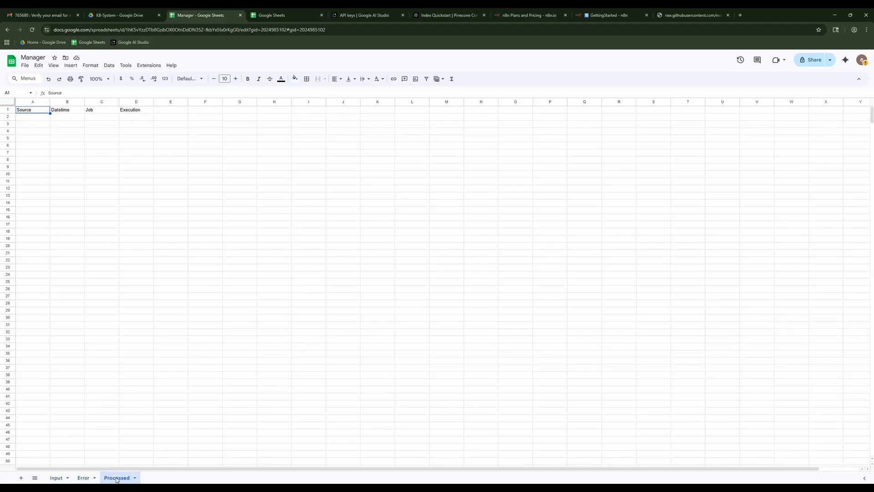
click(168, 291)
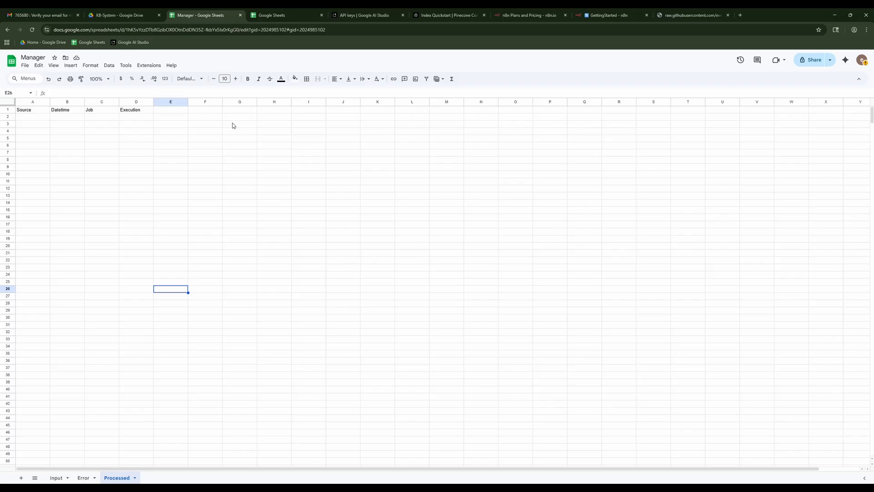
click(239, 16)
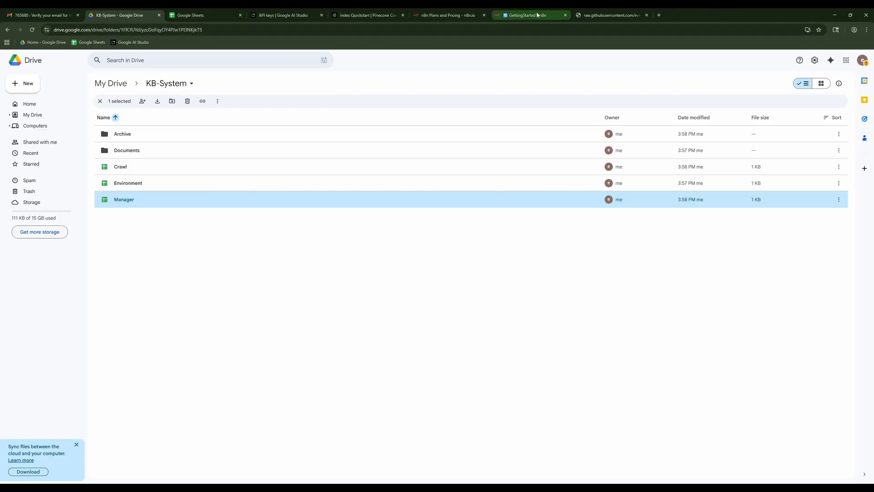
Back in n8n, inspect the GettingStarted execution with its Create Archive Folder node and the overview's list of executions.
click(517, 16)
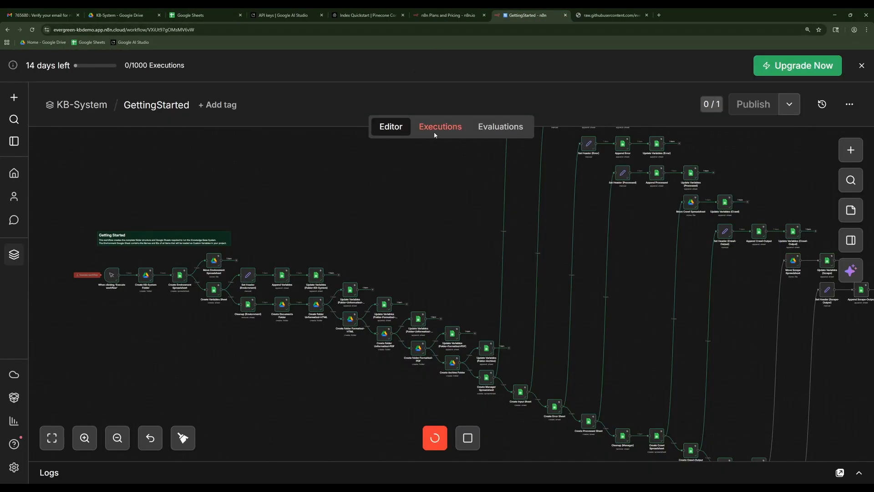
click(434, 131)
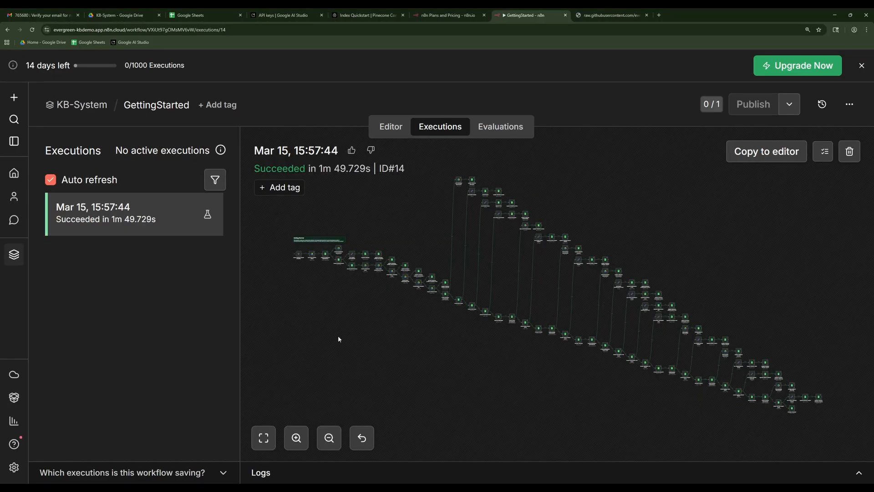
drag(369, 315, 388, 314)
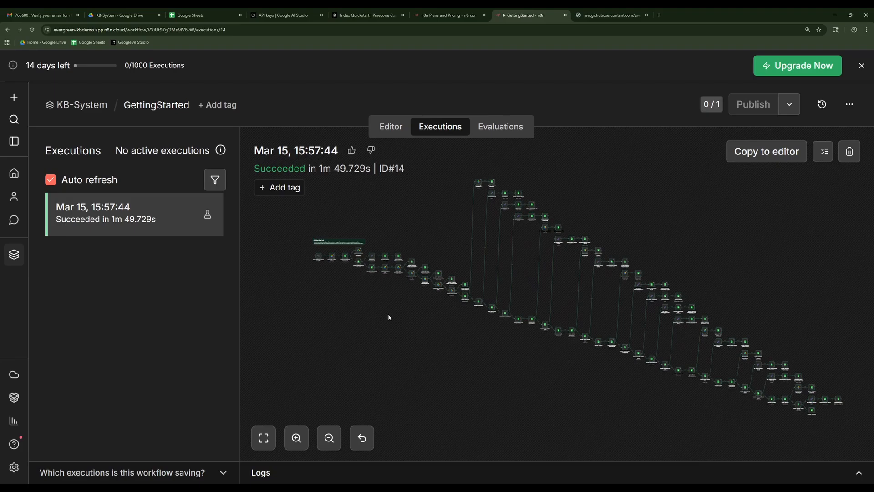
double_click(454, 293)
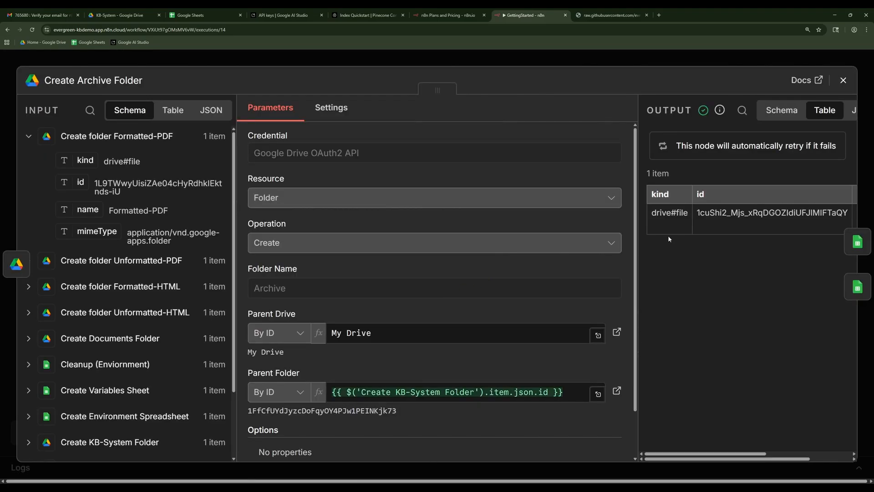
click(841, 86)
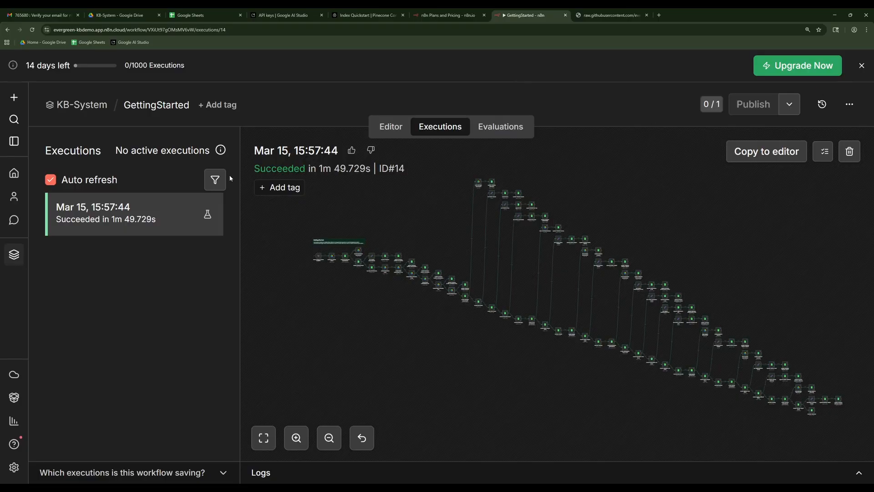
click(15, 175)
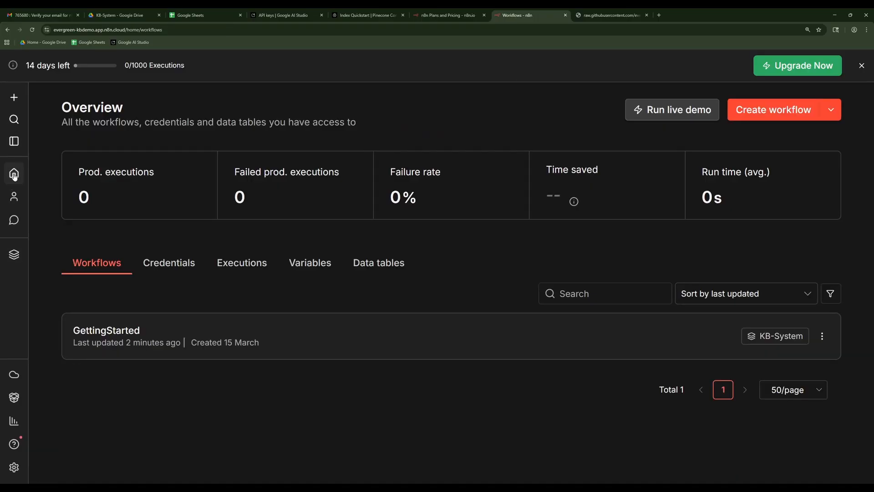
click(246, 267)
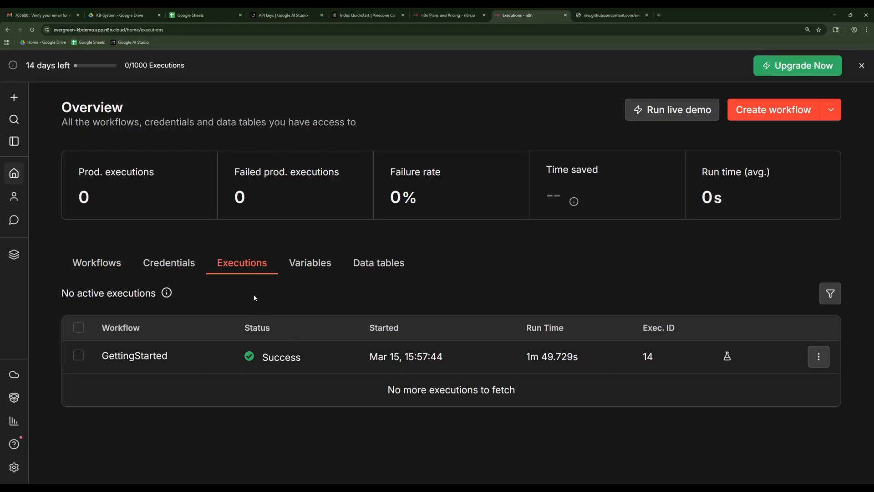
Open the Environment spreadsheet from the KB-System Drive folder and fit the Name and ID columns to their contents.
click(122, 18)
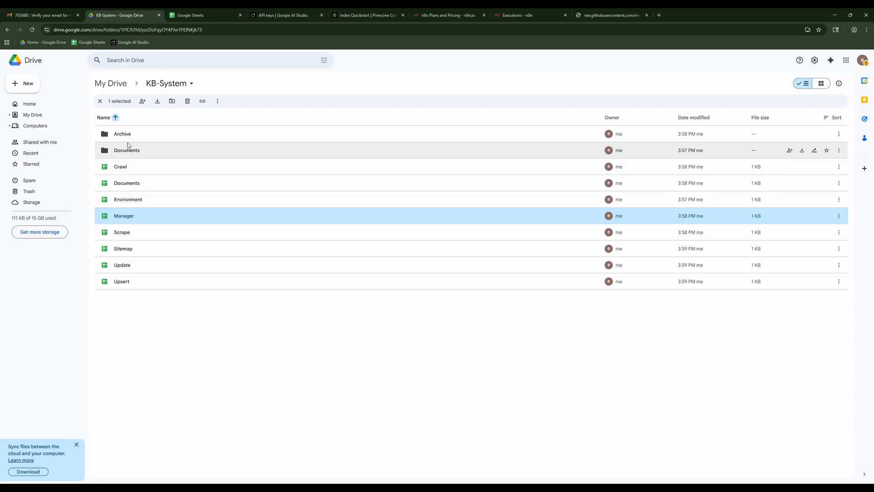
click(130, 200)
double_click(131, 202)
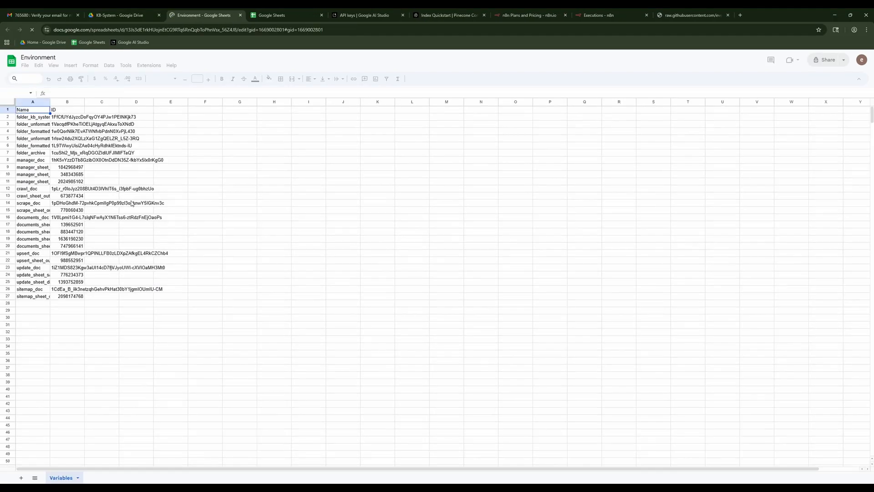
double_click(50, 102)
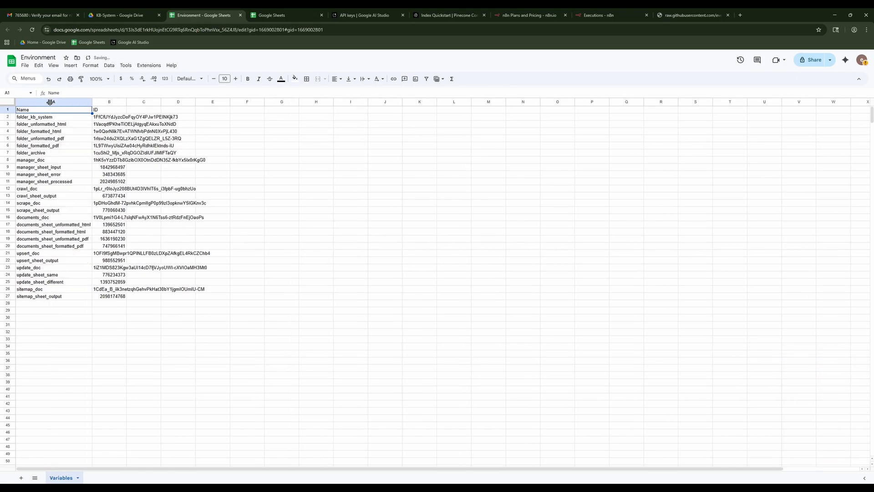
double_click(127, 102)
click(173, 120)
click(69, 120)
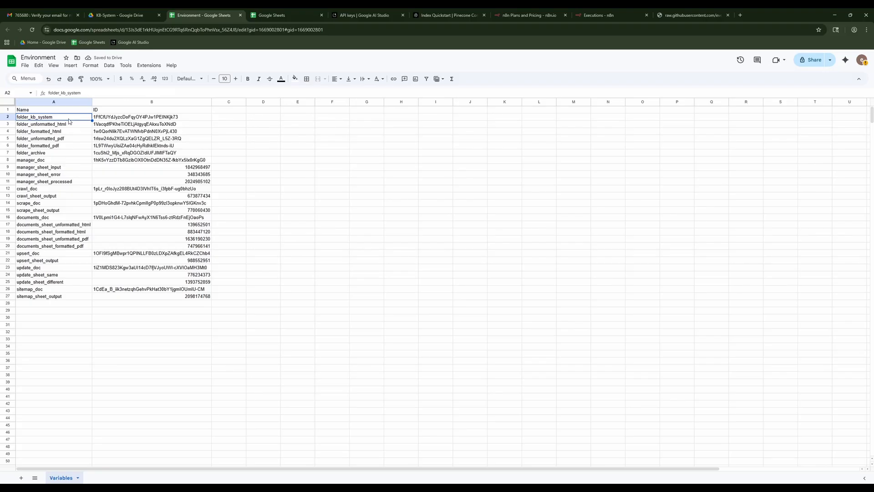
Return to n8n and open the variables of the KB-System project.
click(603, 16)
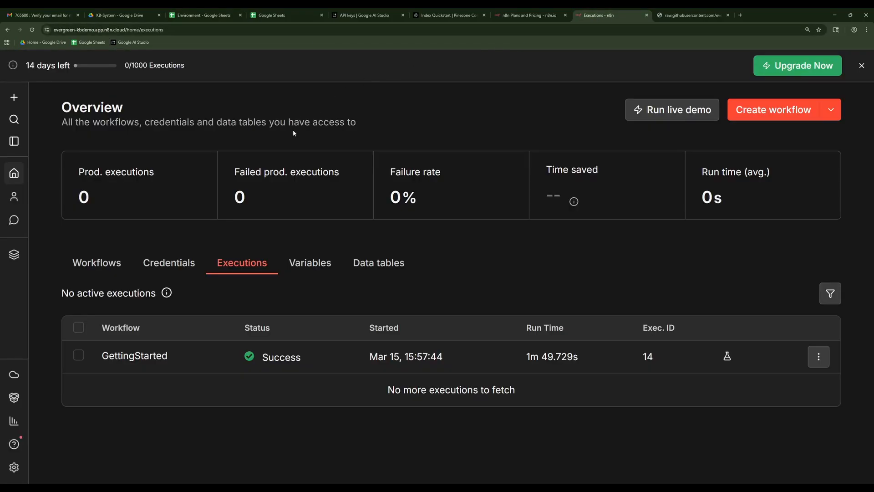
click(14, 254)
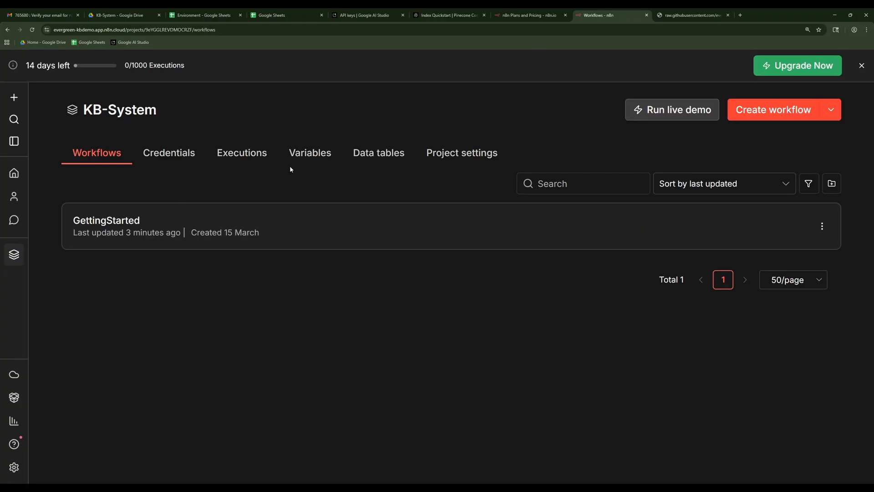
click(306, 157)
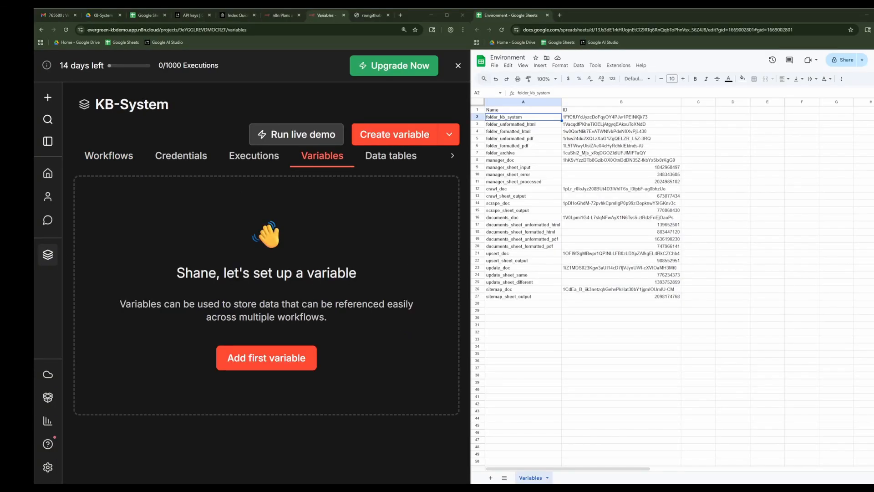
Create the project variable folder_kb_system, copying its key and ID value from the Environment spreadsheet, and save it.
click(274, 358)
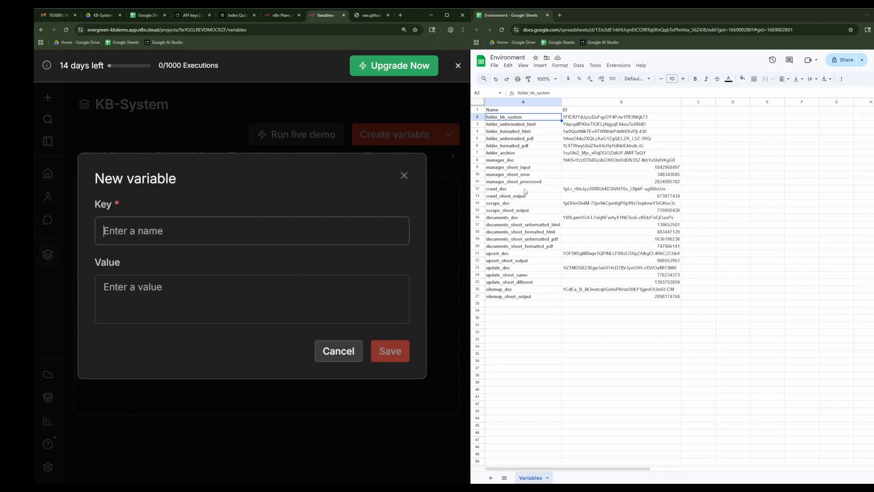
click(542, 121)
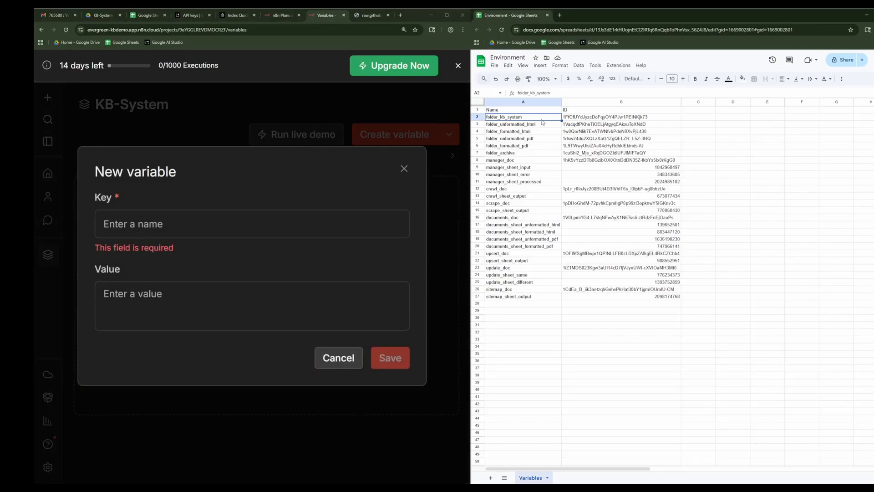
key(ctrl+c)
click(166, 215)
key(ctrl+v)
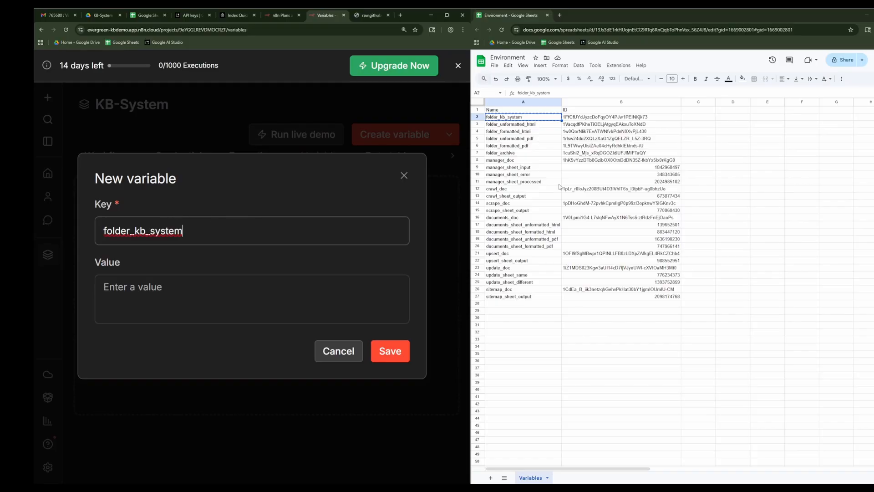
click(590, 119)
key(ctrl+c)
click(267, 294)
key(ctrl+v)
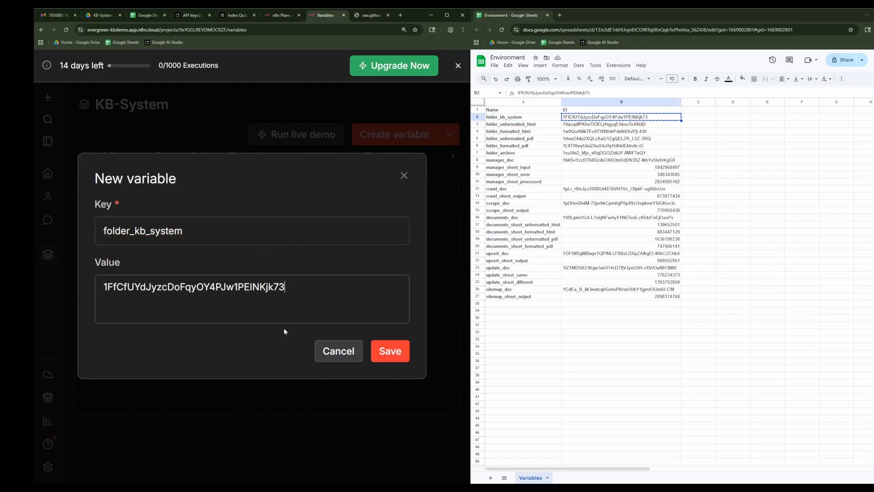
click(390, 351)
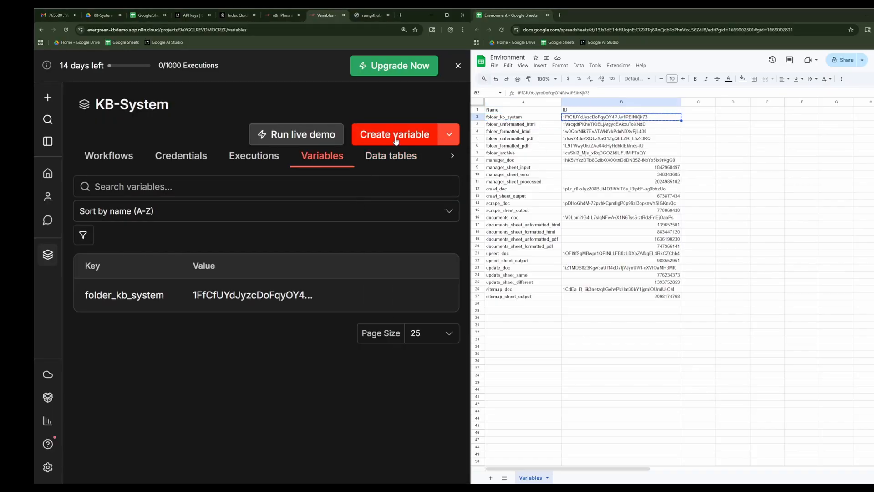
Create and save the project variable folder_unformatted_html with the matching ID copied from the Environment spreadsheet.
click(395, 133)
click(529, 125)
click(529, 125)
key(ctrl+c)
click(167, 224)
key(ctrl+v)
click(589, 124)
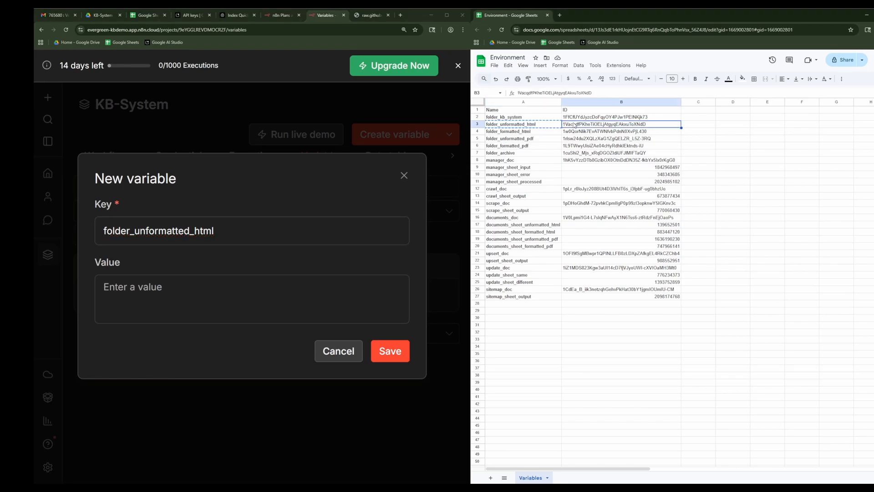
key(ctrl+c)
click(246, 306)
key(ctrl+v)
click(390, 351)
Add the project variable folder_formatted_html, using the name and ID from row 4 of the Environment spreadsheet.
click(523, 132)
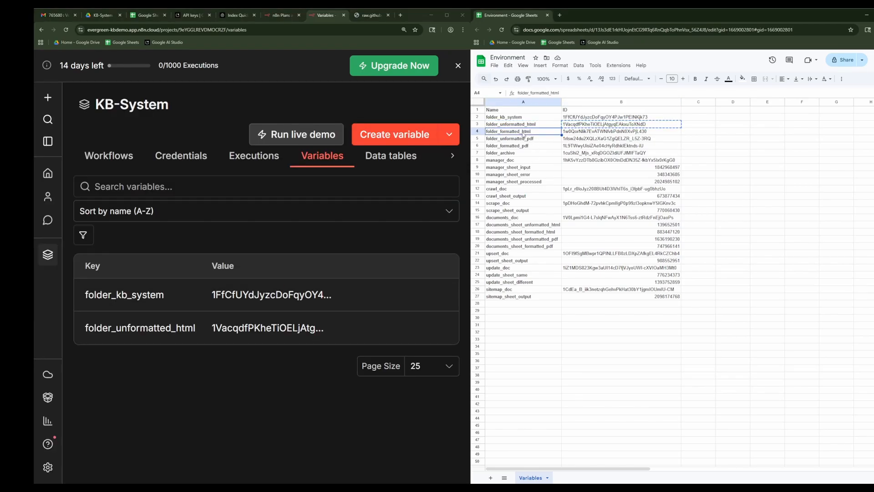
key(ctrl+c)
click(381, 135)
key(ctrl+v)
click(589, 132)
key(ctrl+c)
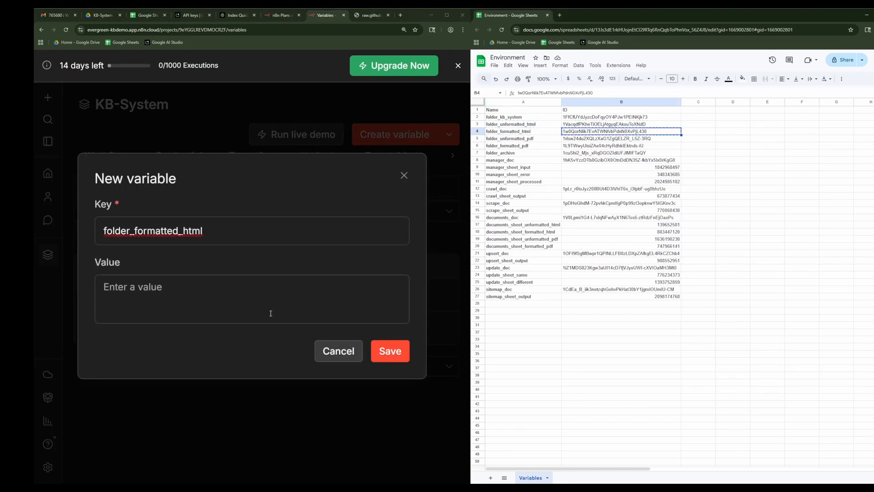
click(267, 312)
key(ctrl+v)
click(388, 357)
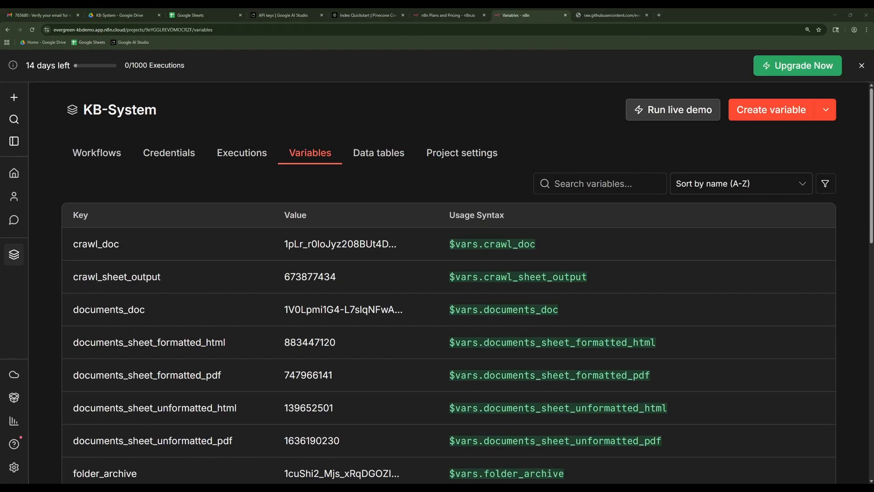
Check the list of project variables, and start a new Google Gemini(PaLM) Api credential in the KB-System project.
scroll(449, 282, down, 7)
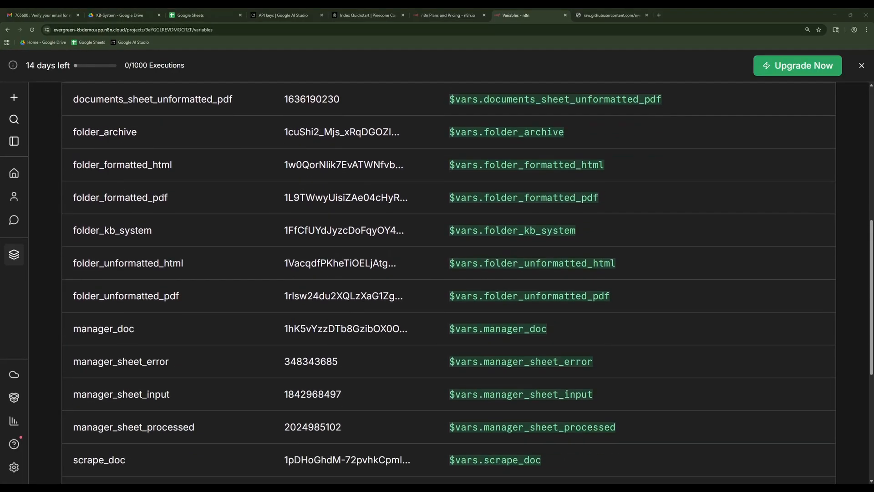
scroll(512, 230, up, 8)
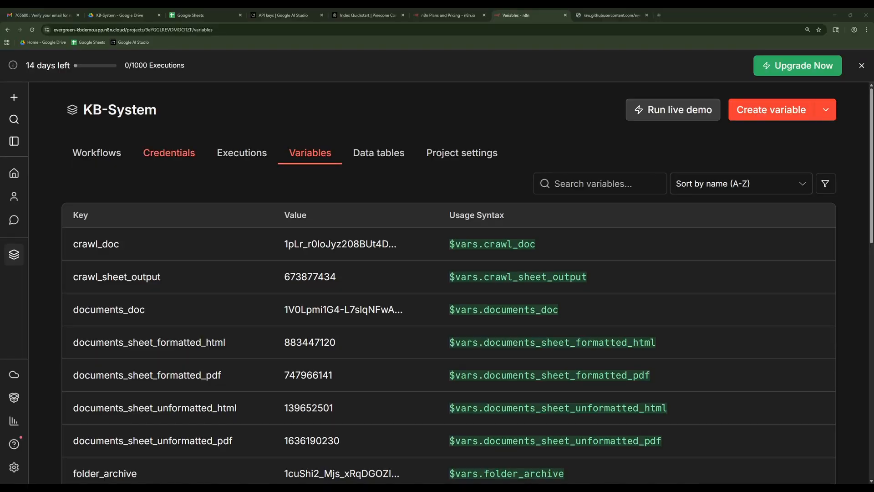
click(188, 159)
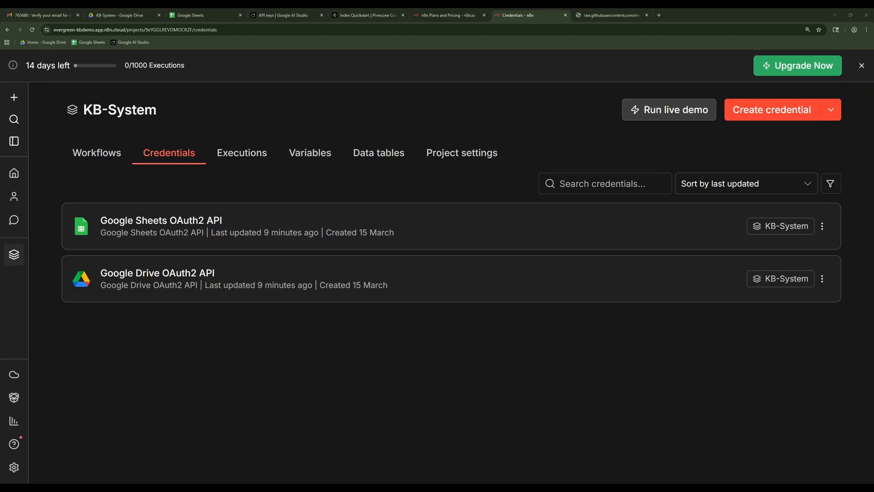
click(751, 113)
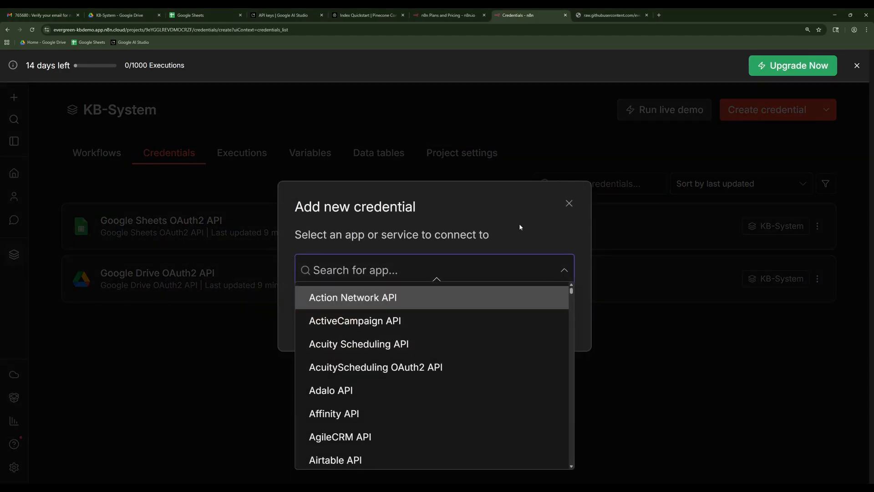
text(gem)
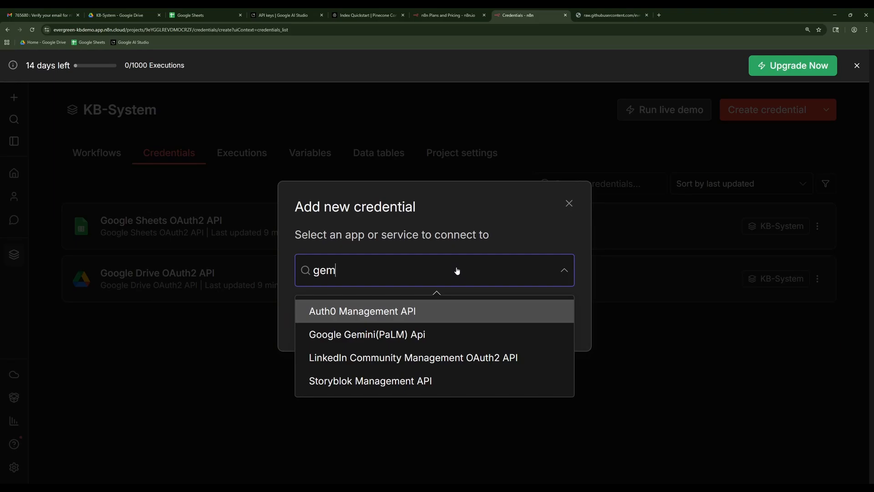
click(455, 336)
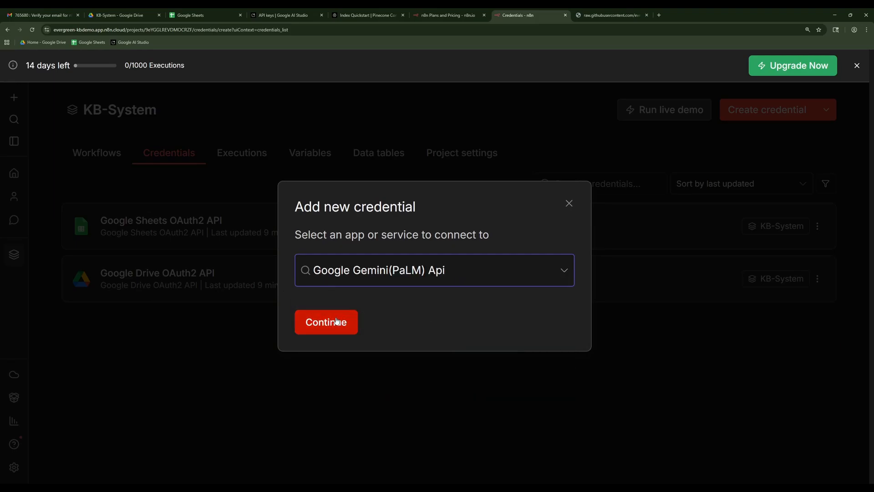
click(337, 321)
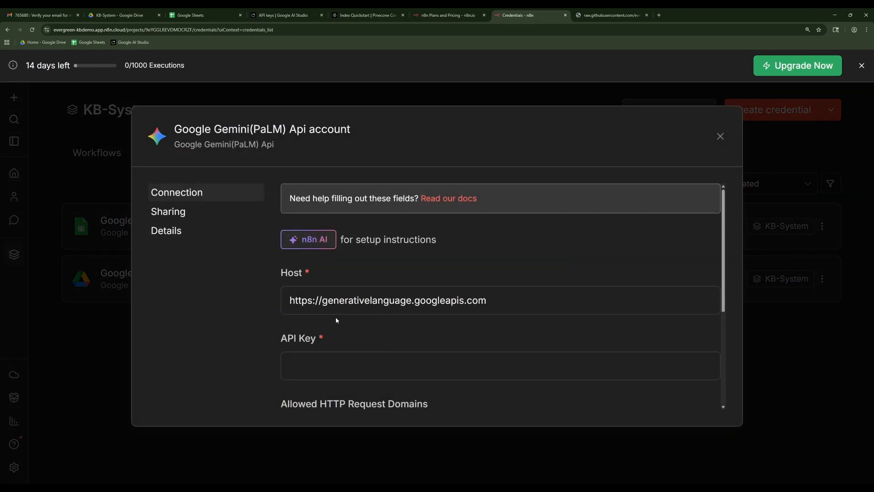
Copy the API key of the Default Gemini Project from Google AI Studio into the n8n Gemini credential and save it.
click(289, 16)
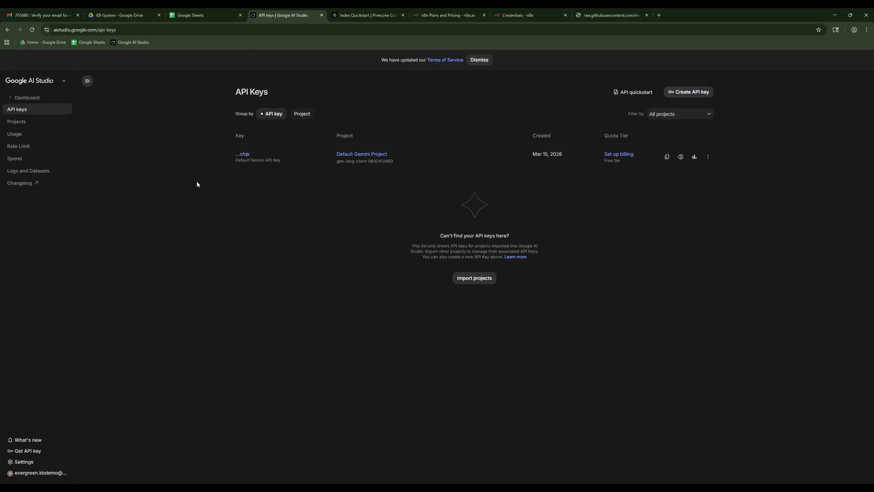
click(667, 157)
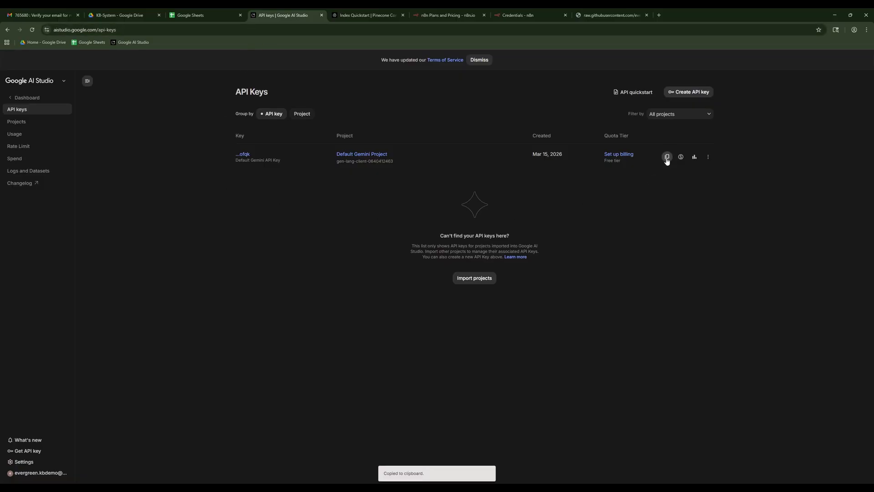
click(506, 18)
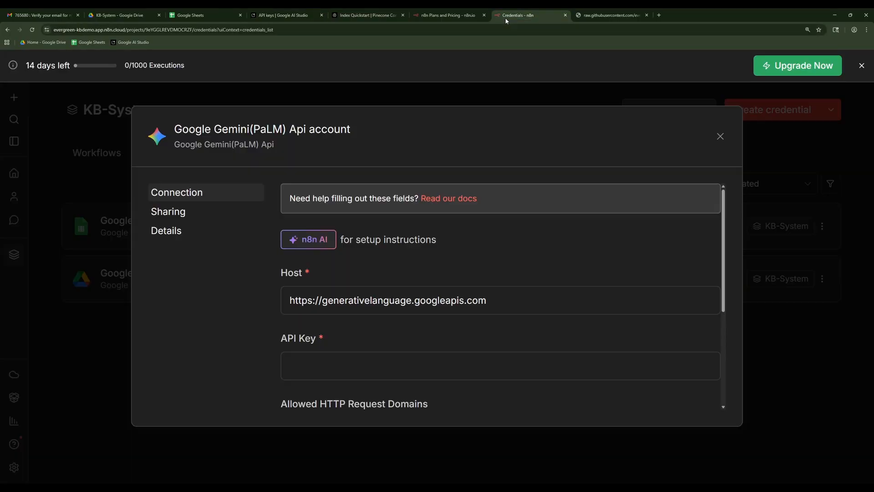
click(392, 366)
key(ctrl+v)
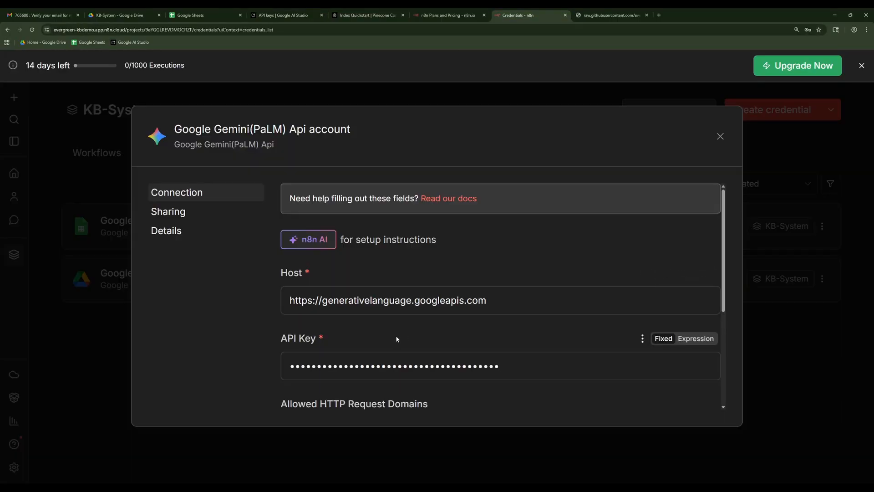
scroll(396, 339, down, 5)
click(303, 329)
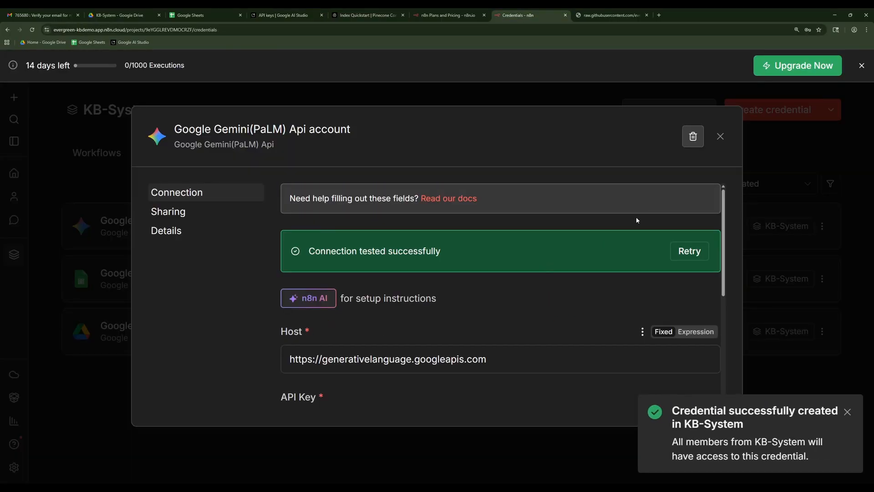
click(720, 137)
Start another new credential in the KB-System project for PineconeApi.
click(751, 116)
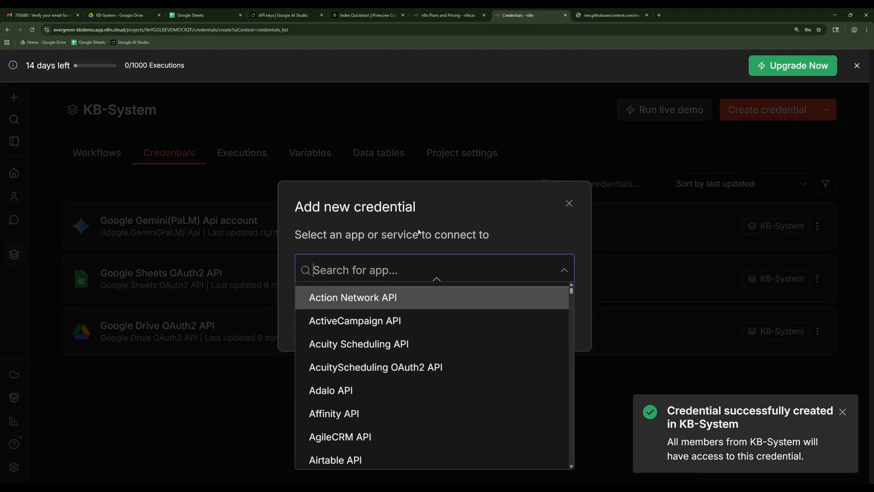
text(pinecone)
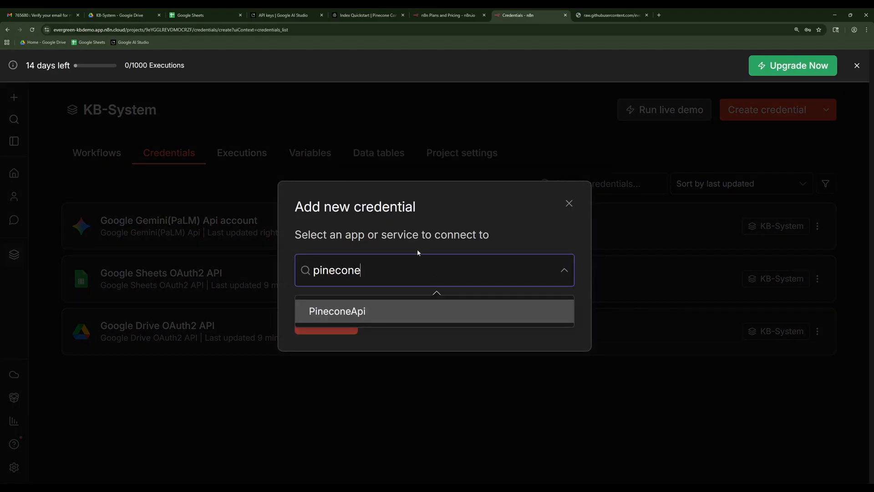
click(396, 316)
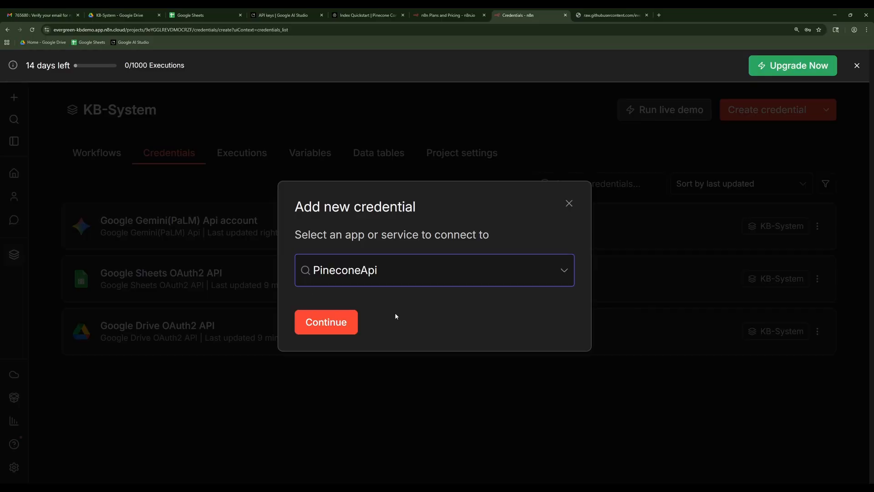
click(326, 326)
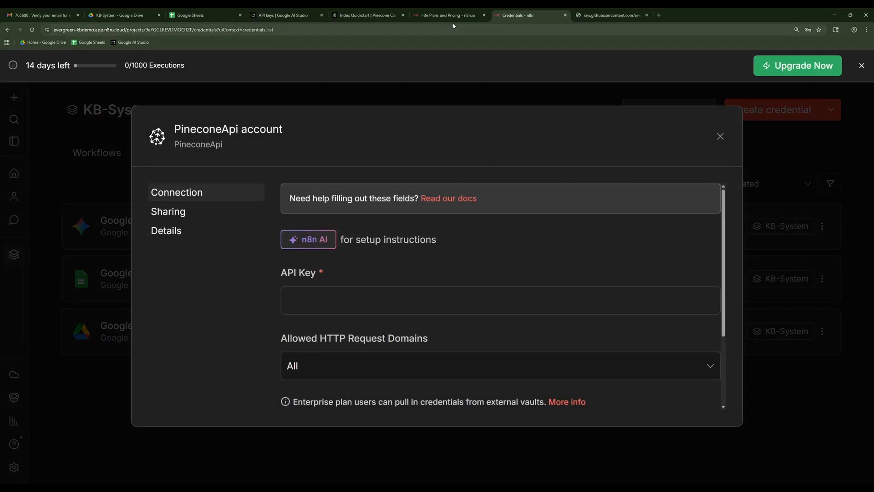
Copy the generated default API key from Pinecone into the n8n PineconeApi credential and save it.
click(367, 15)
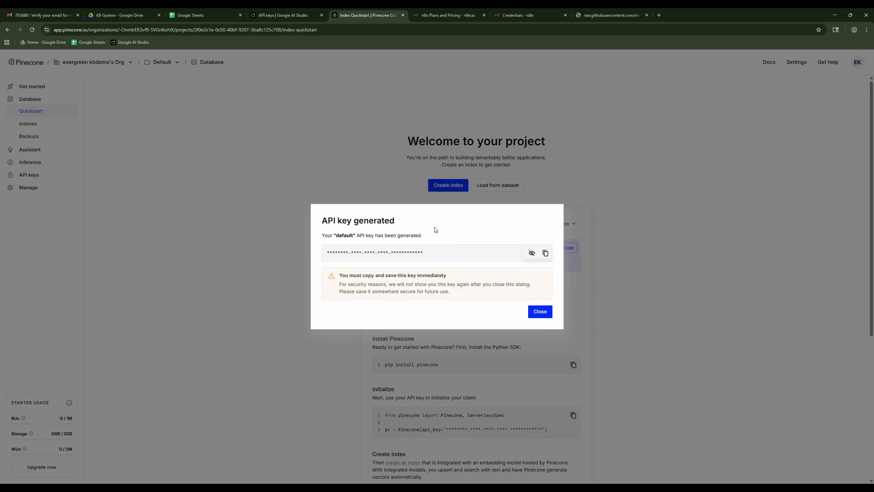
click(546, 253)
click(517, 15)
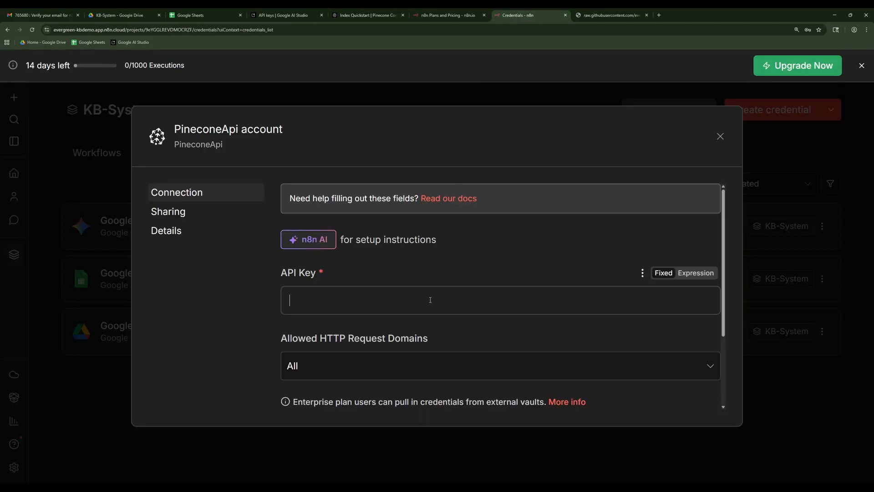
key(ctrl+v)
scroll(455, 283, down, 3)
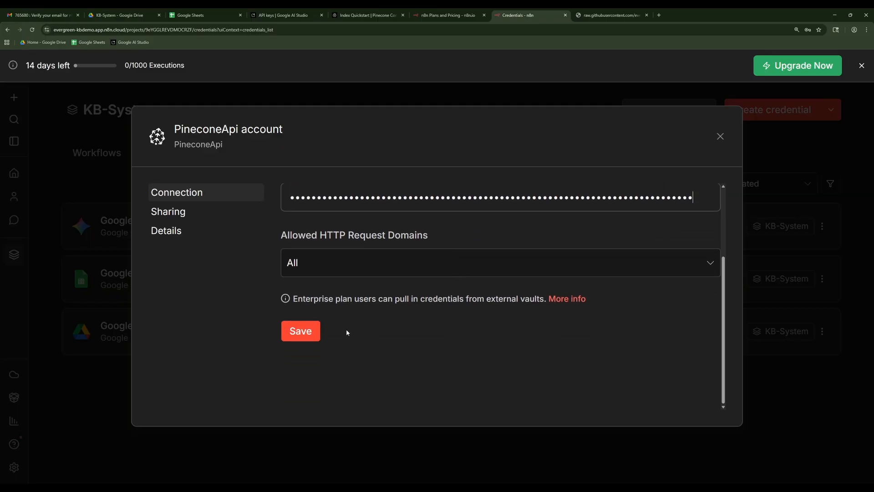
click(311, 331)
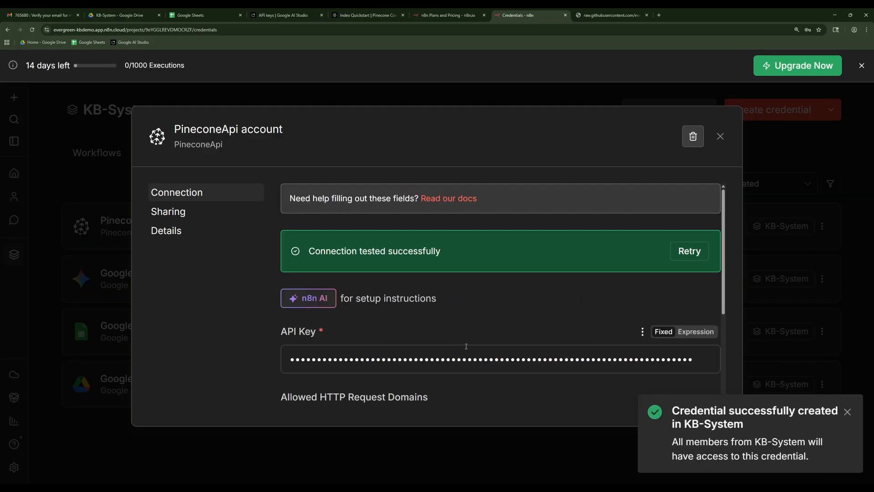
click(720, 136)
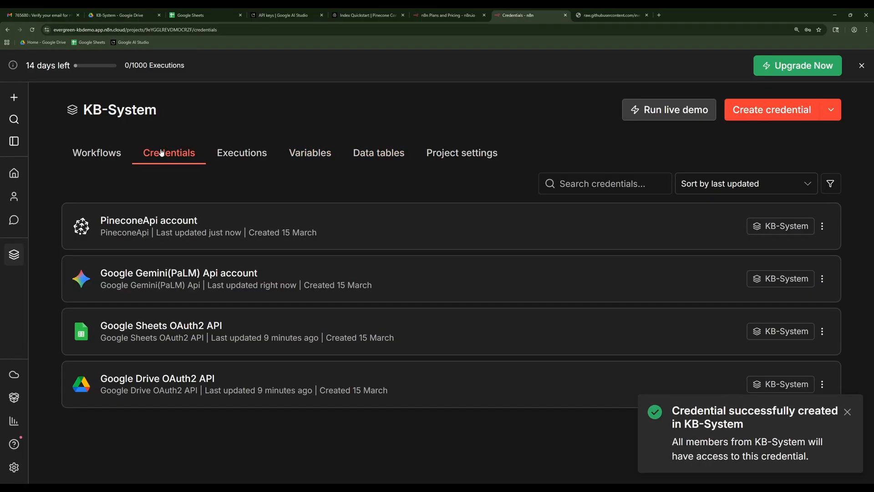
Open the Manager workflow from the Workflows folder of the KB-System project.
click(114, 158)
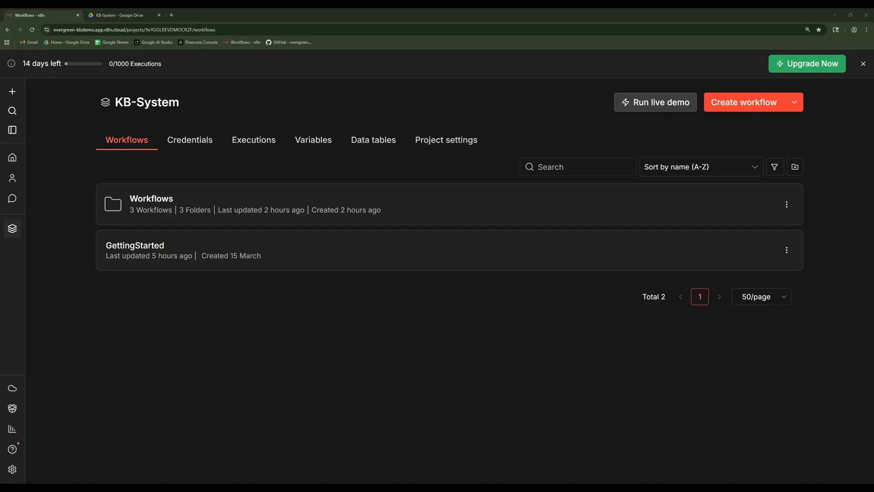
click(162, 198)
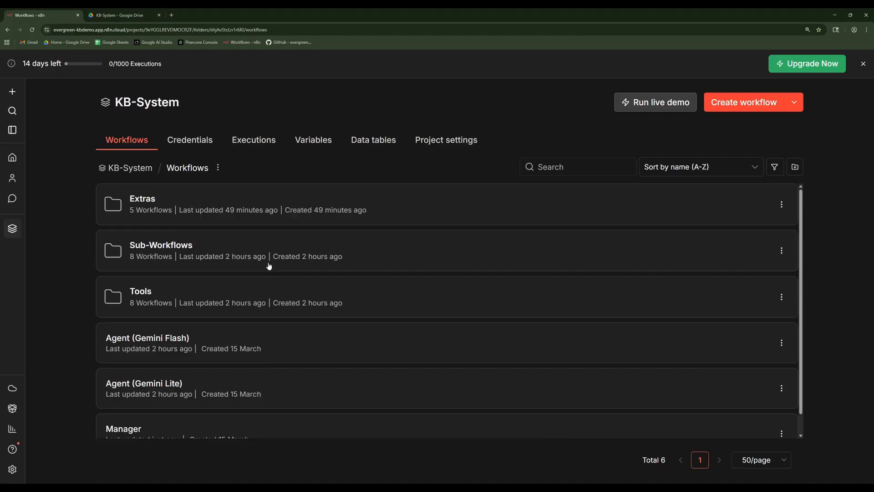
scroll(150, 385, down, 1)
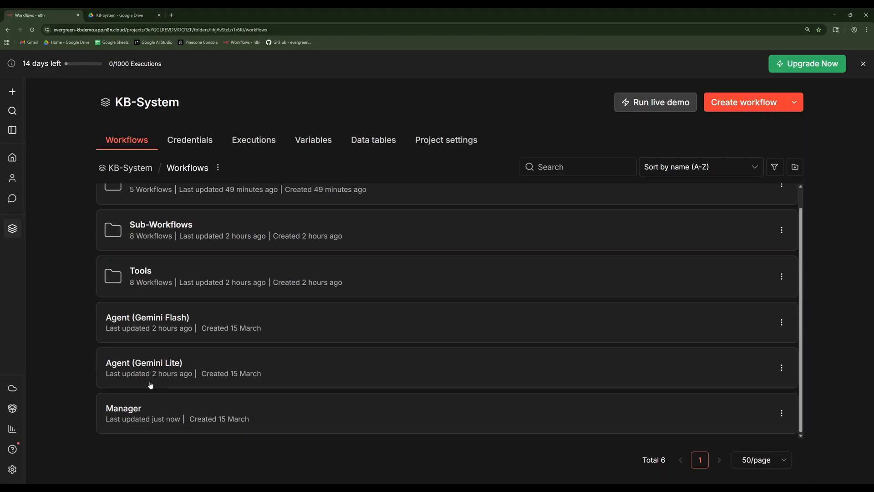
click(114, 411)
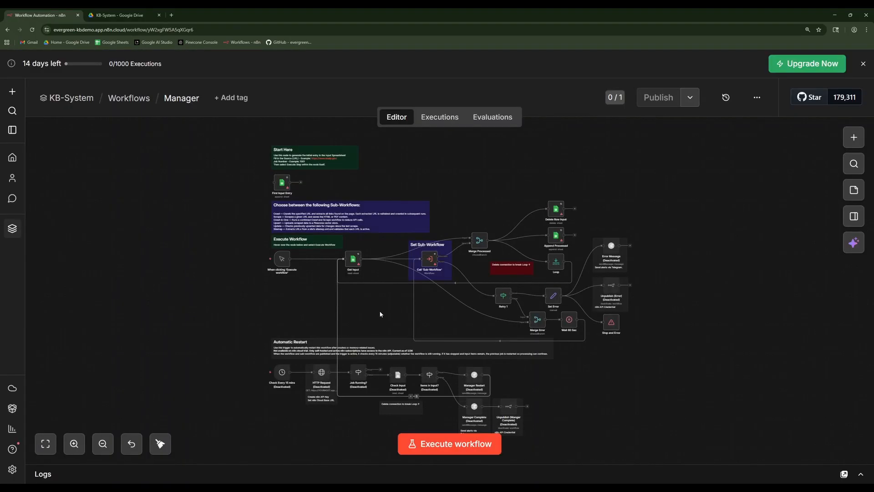
Look over the Manager workflow's instruction notes, sub-workflow call and surrounding nodes.
scroll(496, 273, up, 3)
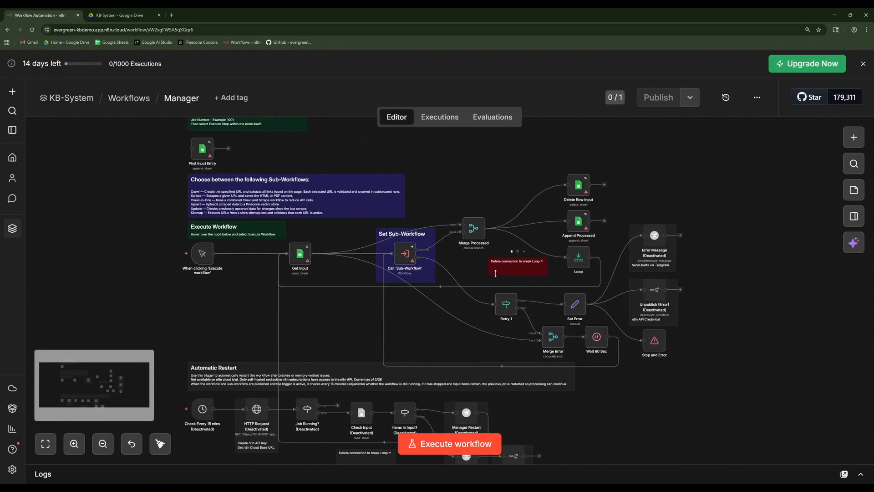
scroll(472, 278, up, 5)
scroll(366, 294, down, 2)
scroll(355, 295, up, 1)
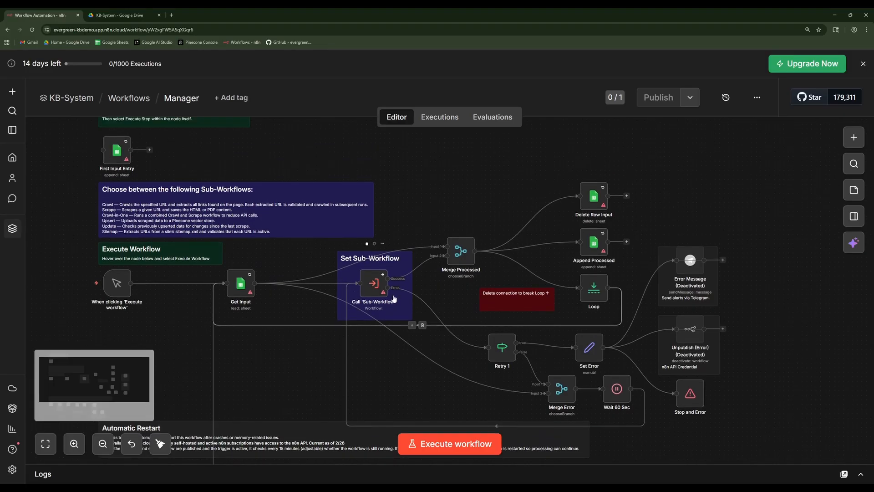
scroll(394, 298, up, 5)
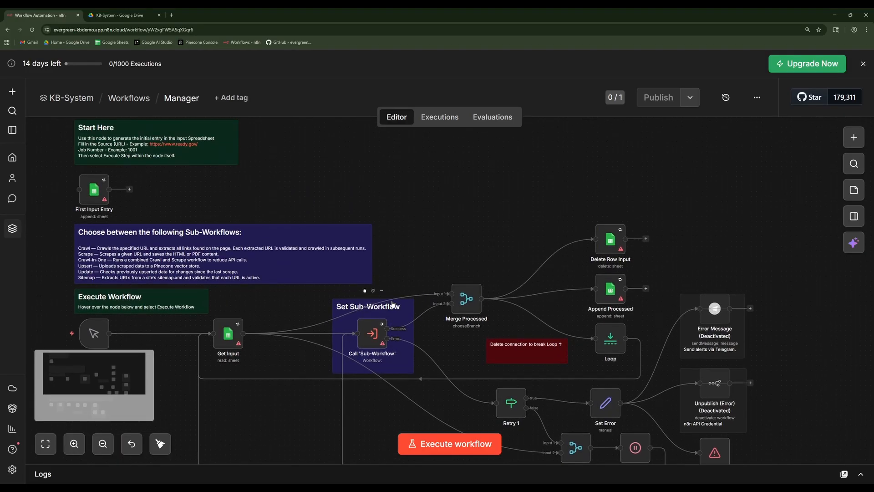
scroll(393, 303, down, 1)
scroll(393, 304, down, 1)
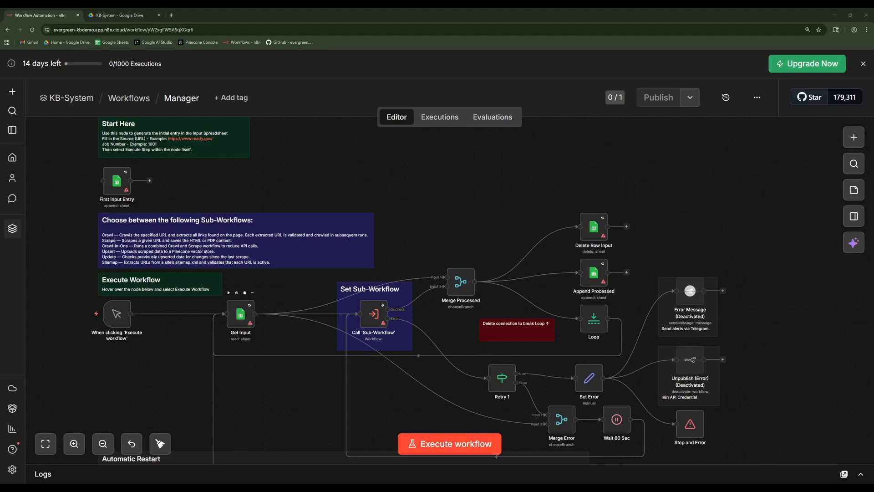
Assign the Google Sheets OAuth2 API credential to the Manager workflow's Get Input node.
scroll(249, 360, up, 3)
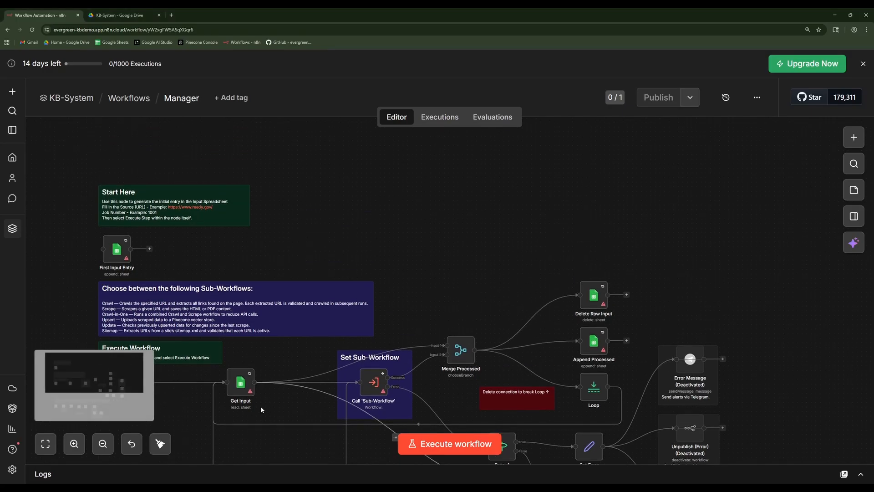
scroll(249, 360, down, 2)
scroll(249, 360, up, 6)
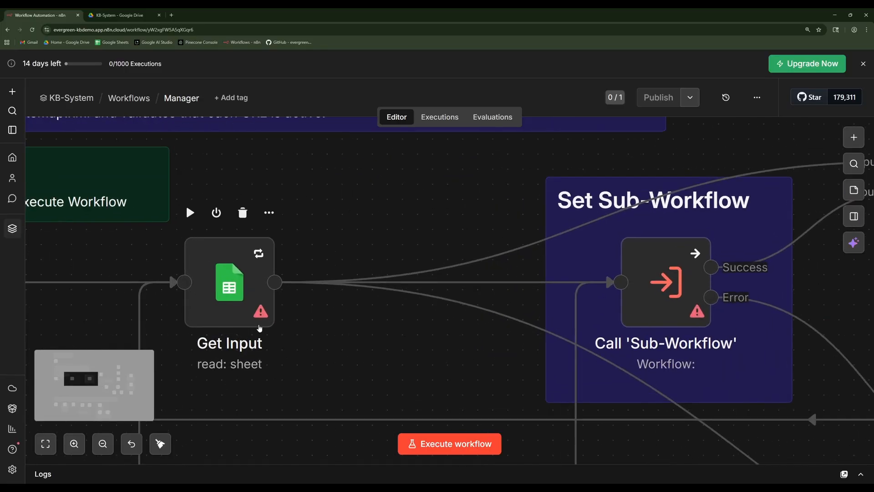
mouse_move(262, 316)
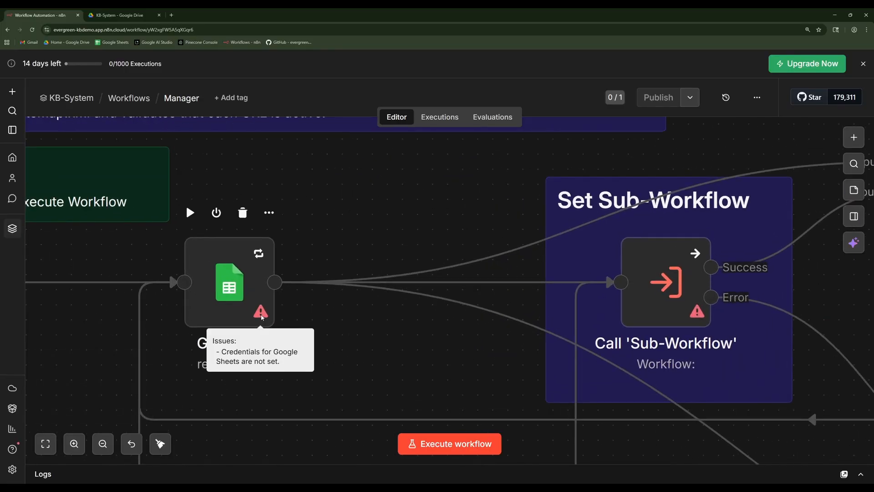
double_click(227, 314)
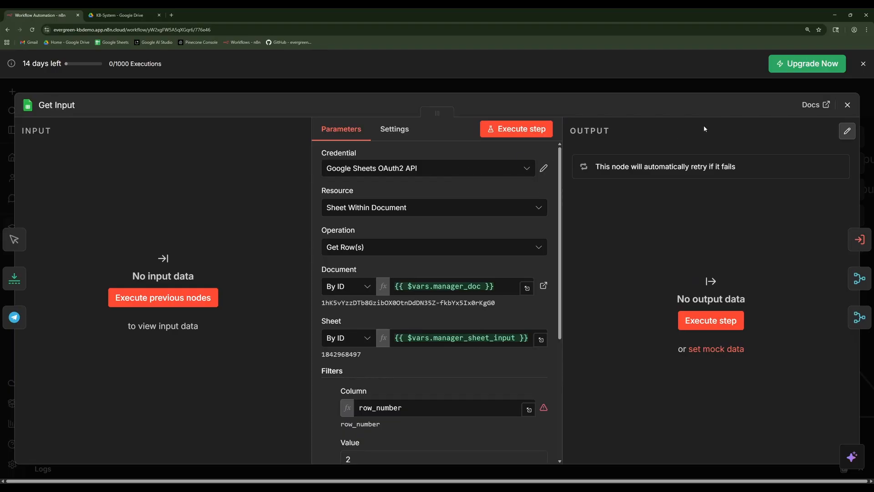
click(438, 172)
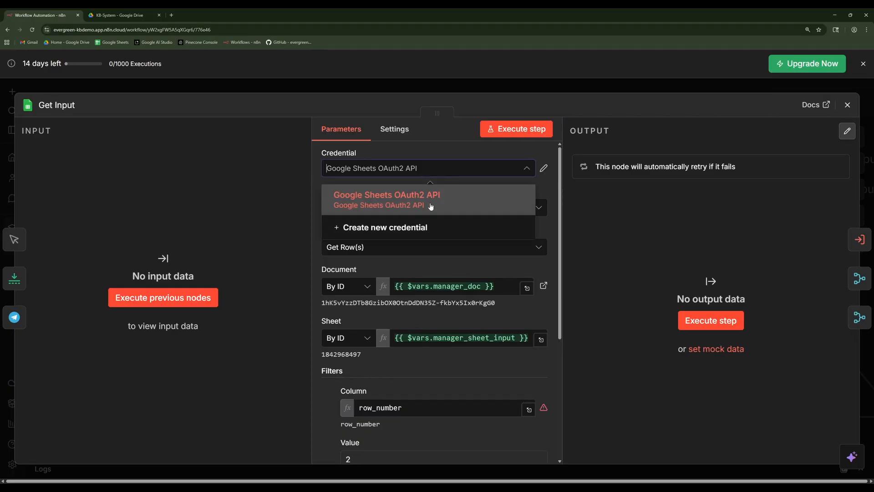
click(430, 206)
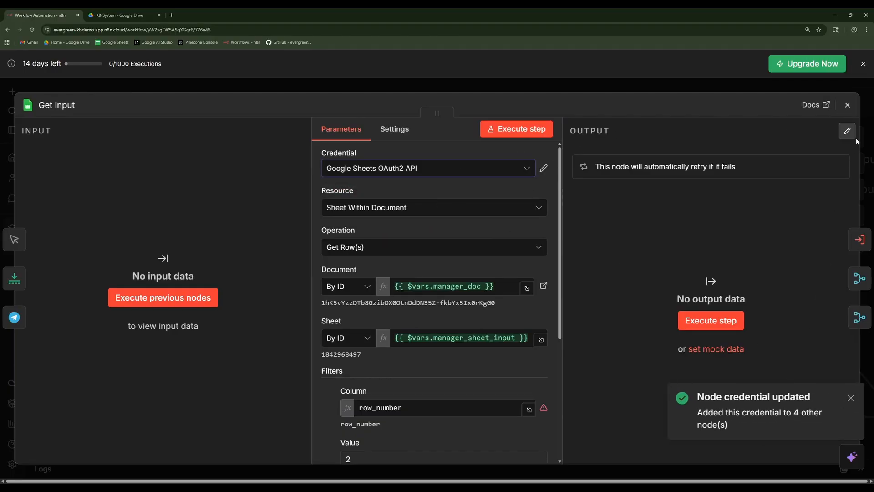
click(847, 104)
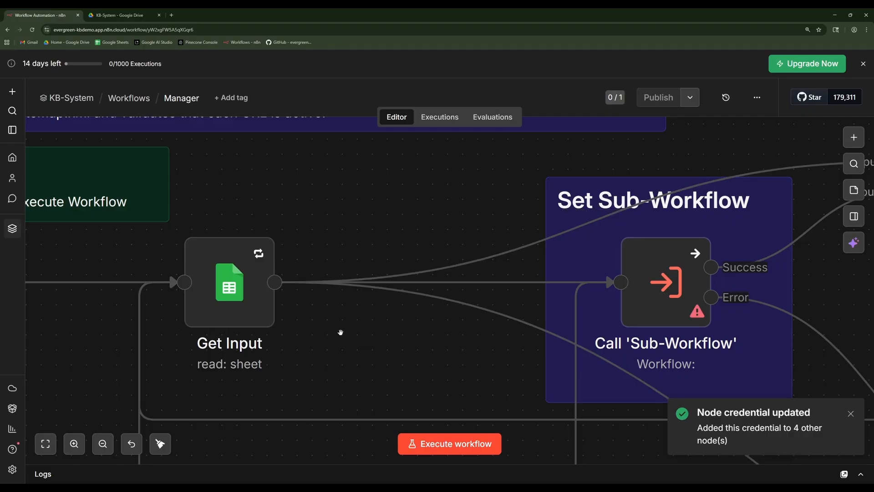
scroll(341, 331, down, 5)
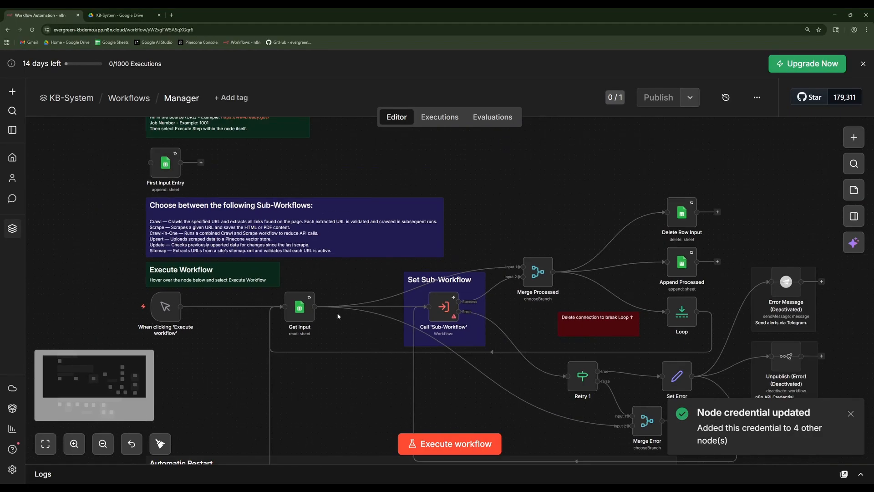
double_click(165, 162)
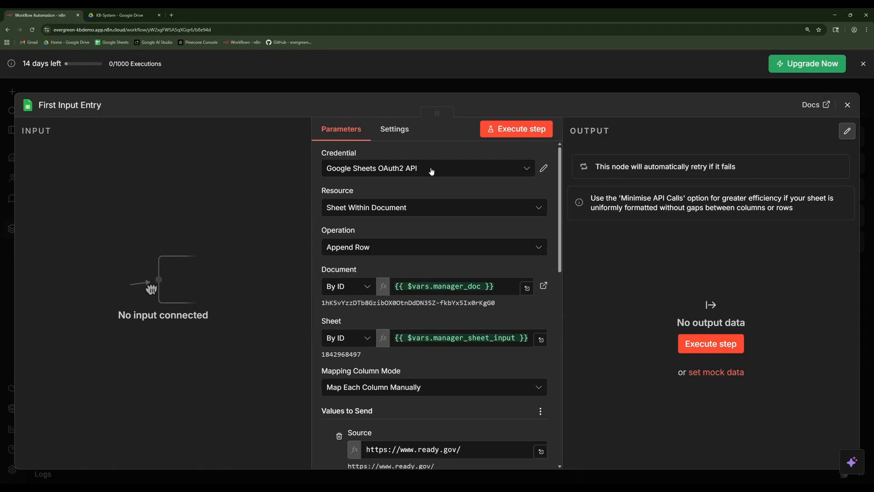
click(431, 170)
click(430, 168)
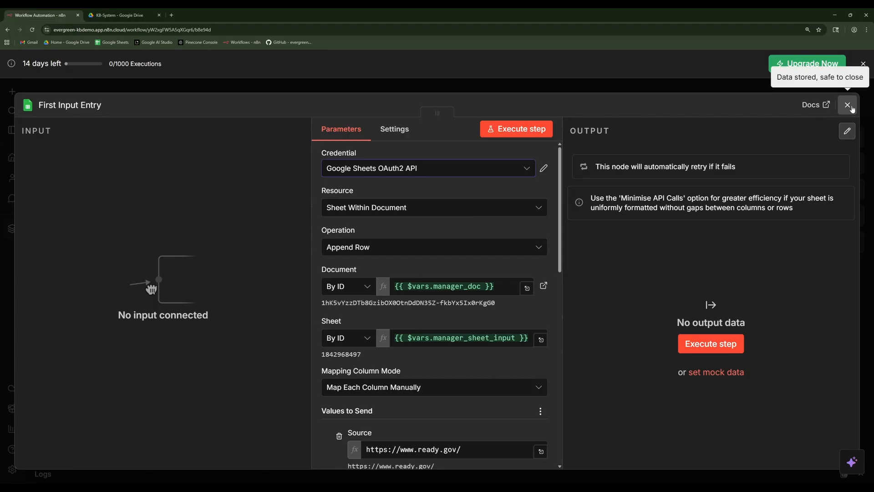
scroll(490, 241, down, 5)
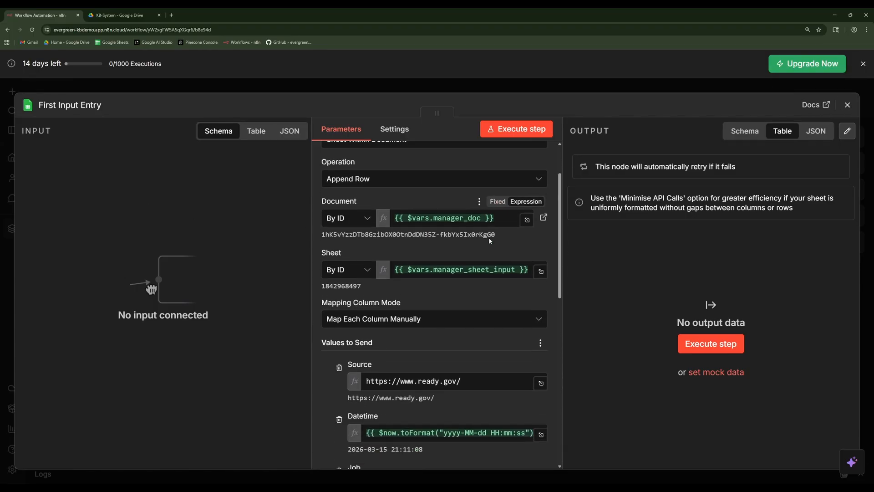
scroll(490, 241, down, 2)
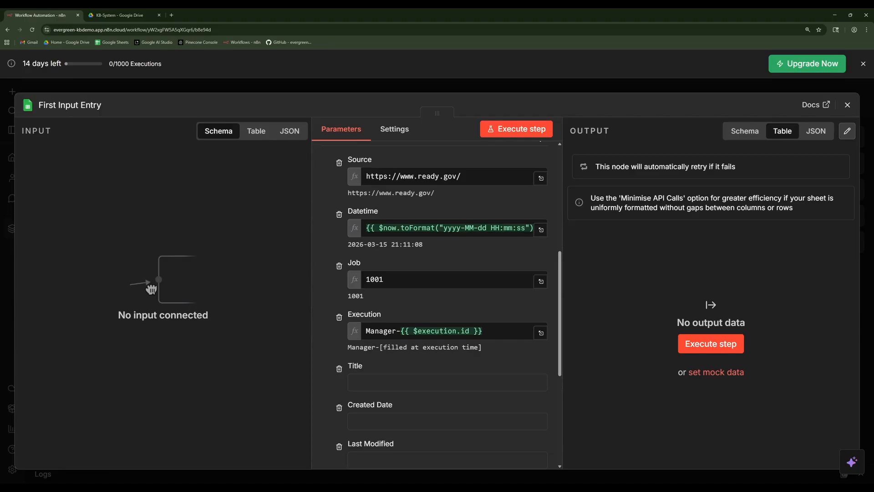
click(537, 130)
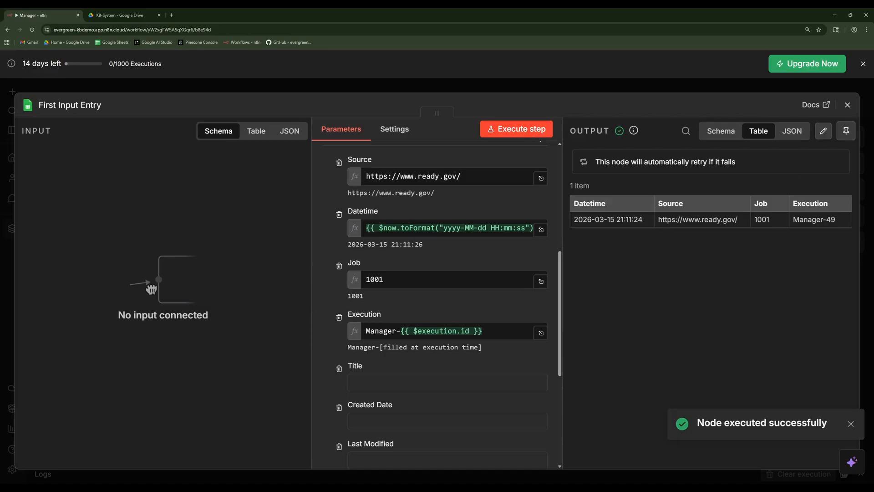
key(Escape)
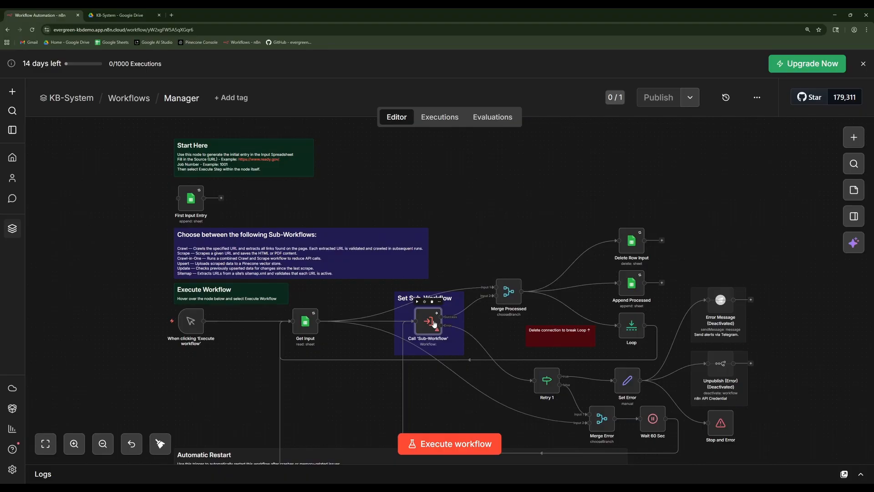
Set the Call 'Sub-Workflow' node to call the KB-System — Crawl workflow.
double_click(434, 324)
click(401, 218)
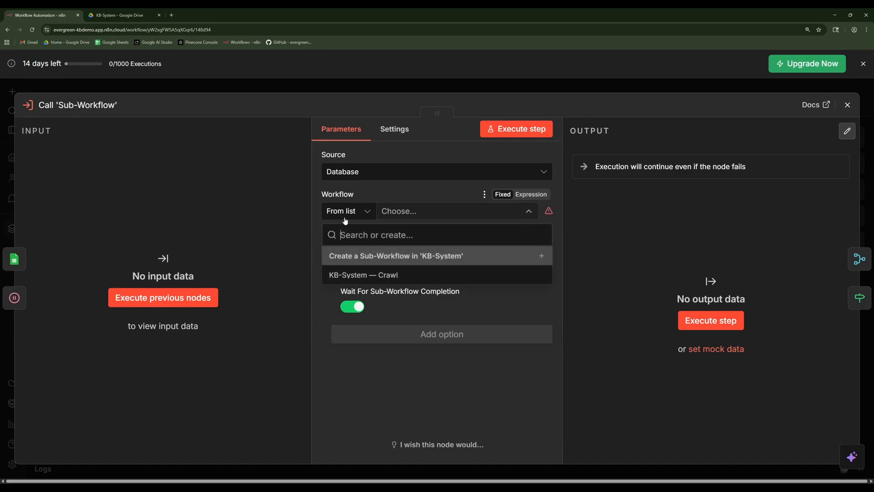
click(361, 275)
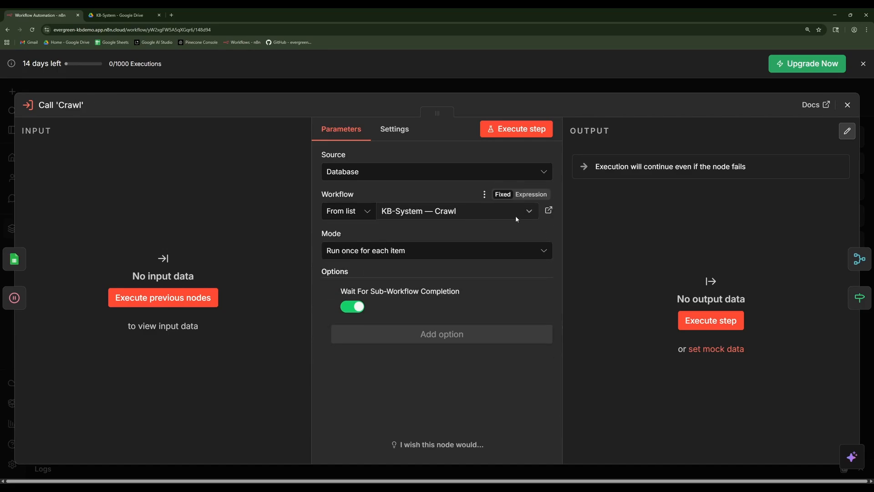
key(Escape)
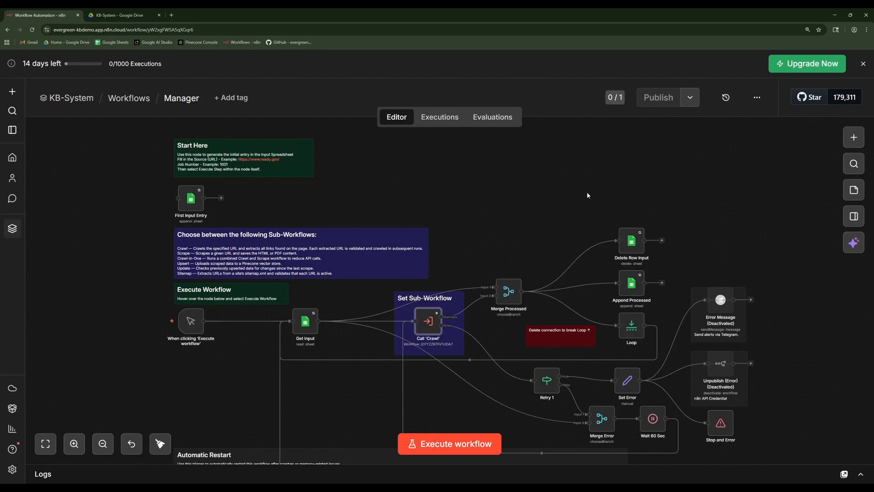
drag(498, 232, 501, 212)
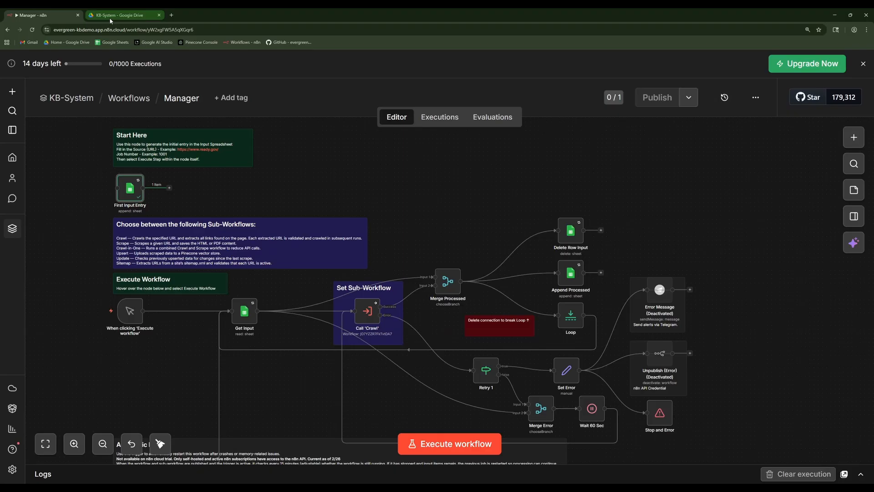
Switch to Google Drive, check the Manager spreadsheet's Input sheet for the appended entry, and return to the Manager workflow.
click(110, 17)
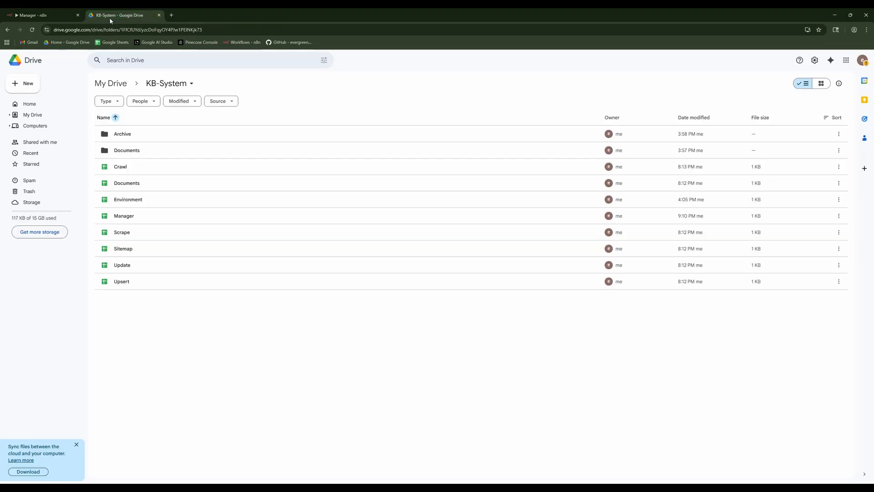
click(152, 216)
double_click(152, 216)
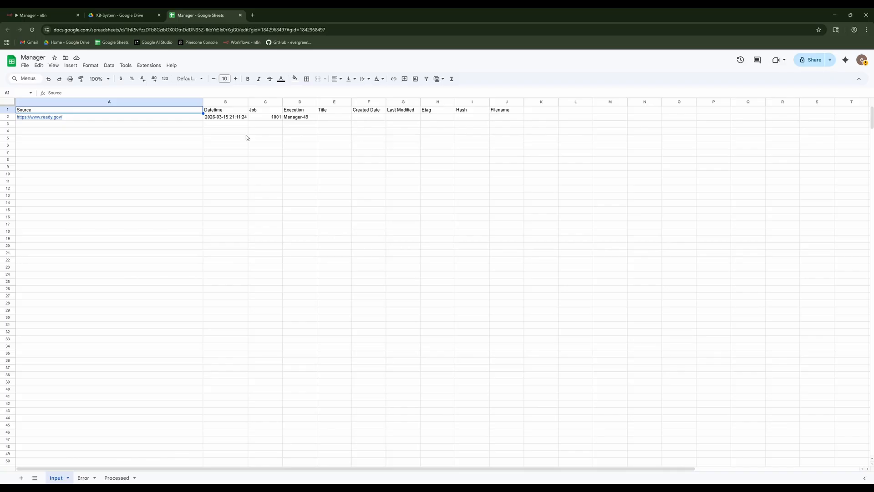
click(240, 15)
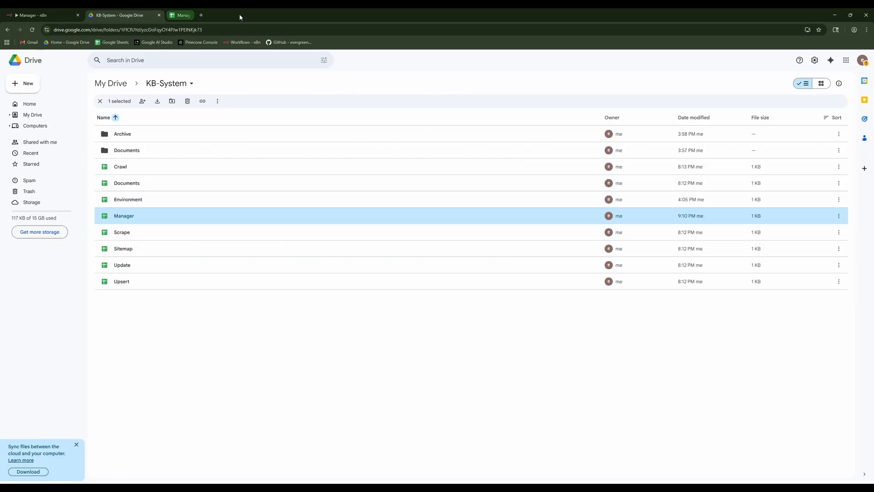
click(55, 15)
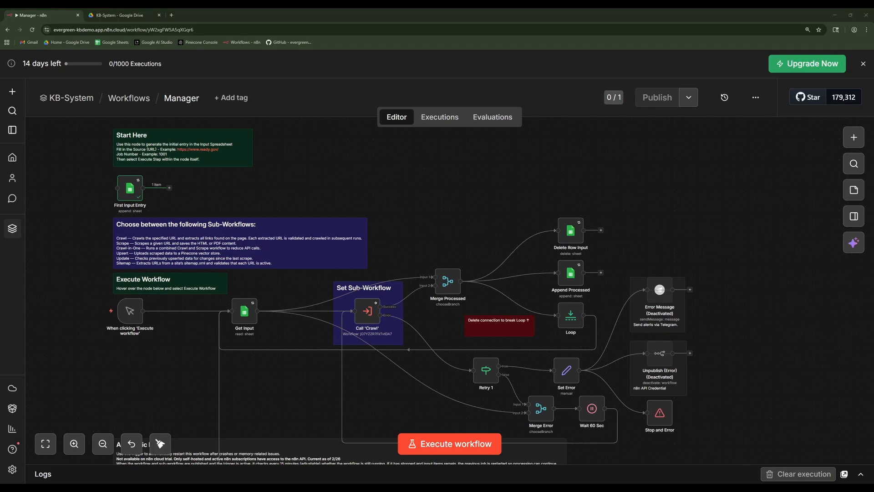
Open the Crawl sub-workflow referenced by the Manager workflow's Call 'Crawl' node.
double_click(367, 311)
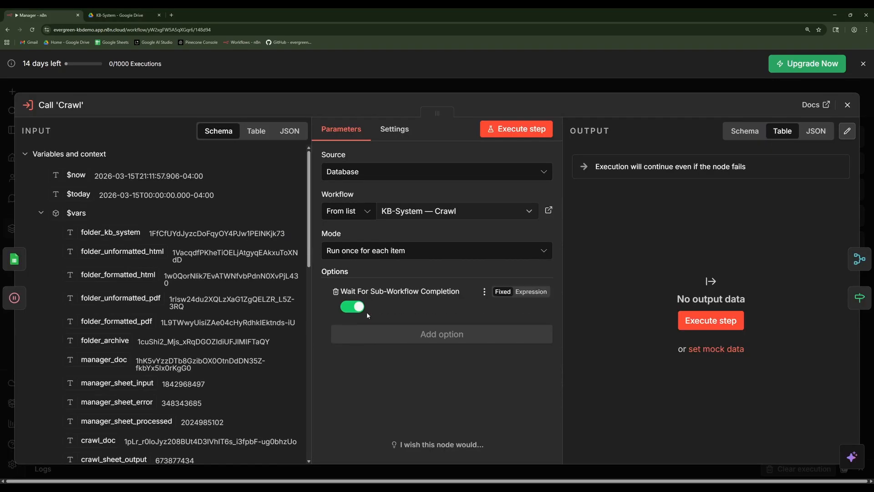
click(549, 211)
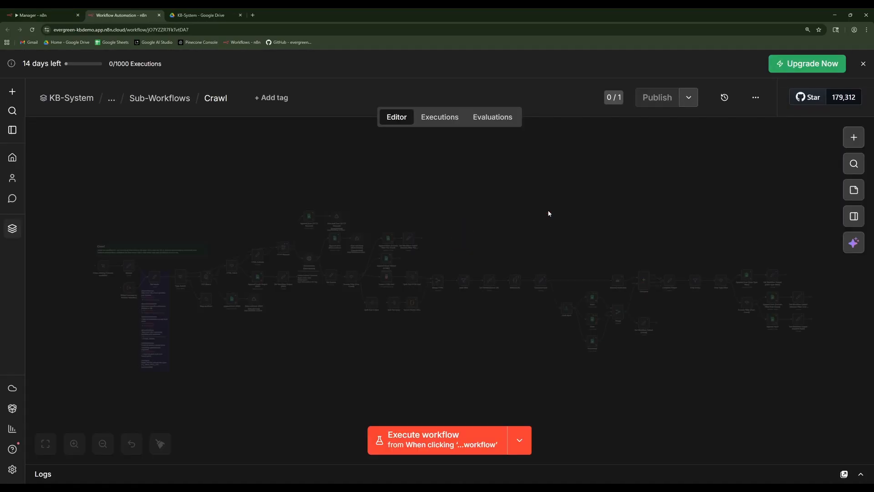
scroll(295, 308, up, 5)
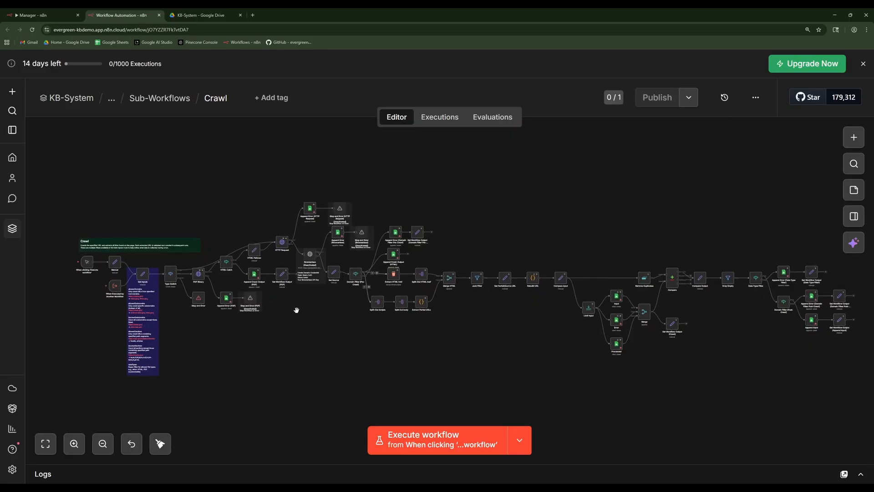
drag(293, 310, 393, 332)
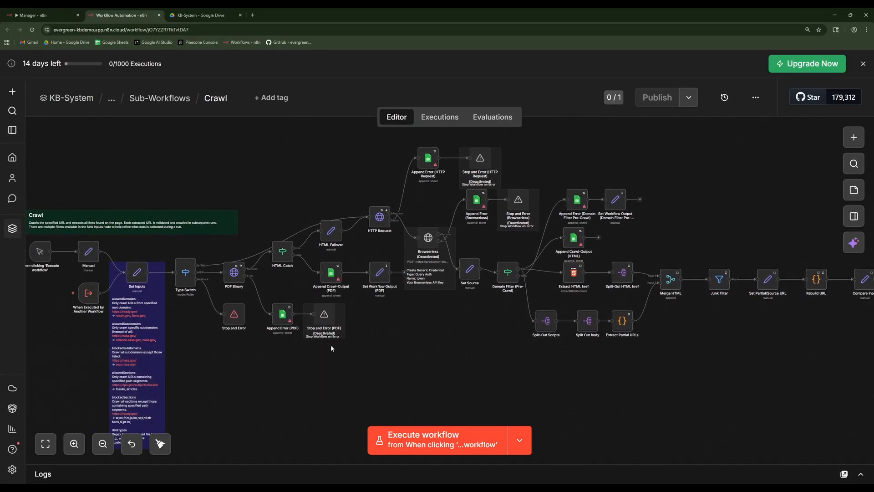
Try to assign the Google Sheets OAuth2 API credential through the Append Error (PDF) node, and reload the Crawl workflow page.
double_click(282, 315)
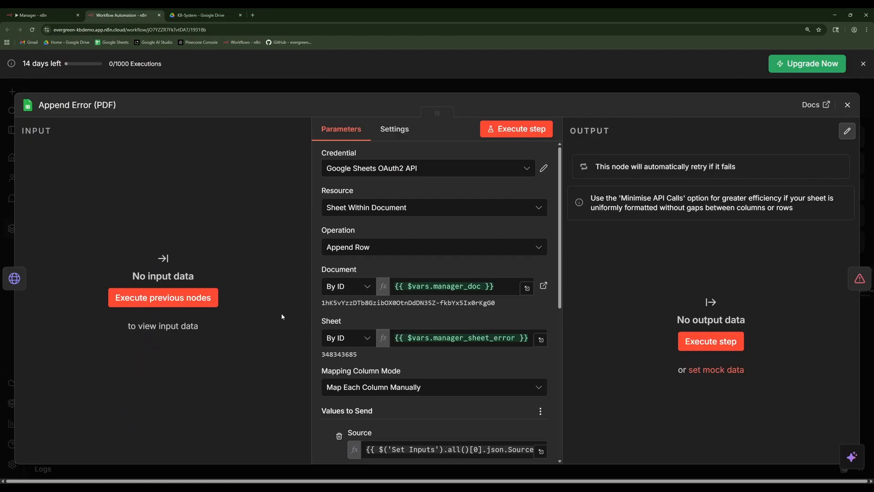
click(409, 170)
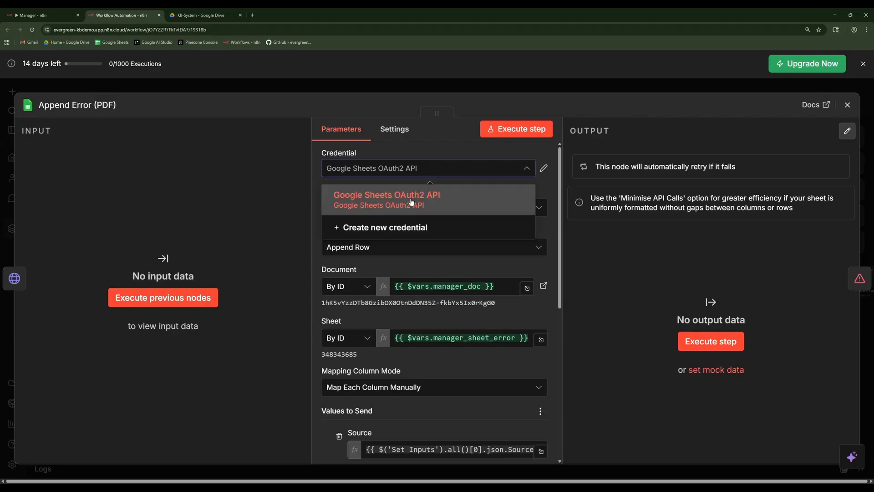
click(411, 197)
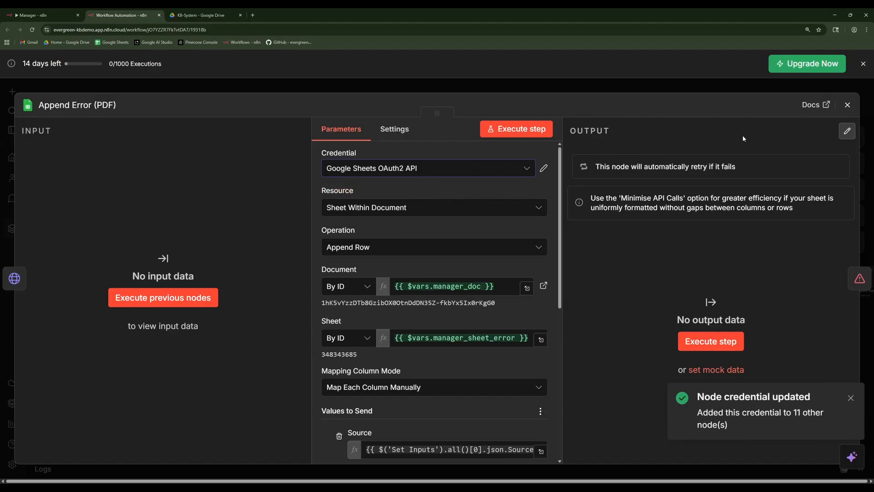
click(847, 105)
click(436, 346)
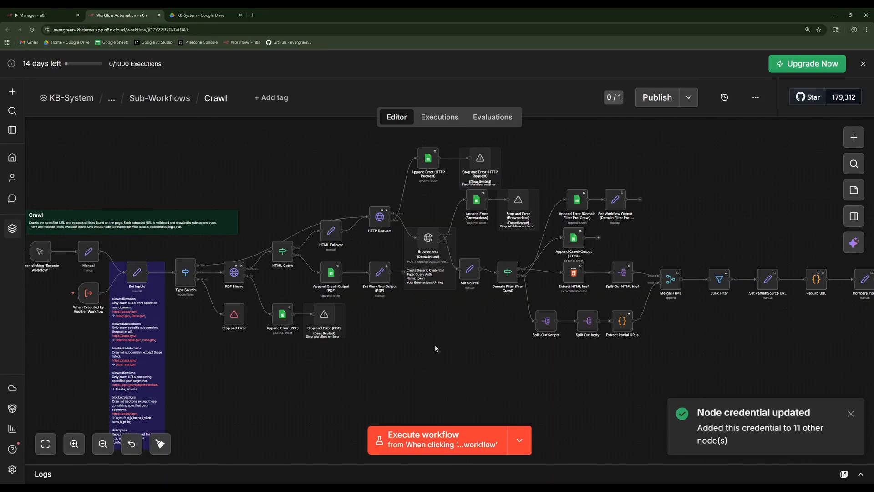
drag(460, 346, 433, 343)
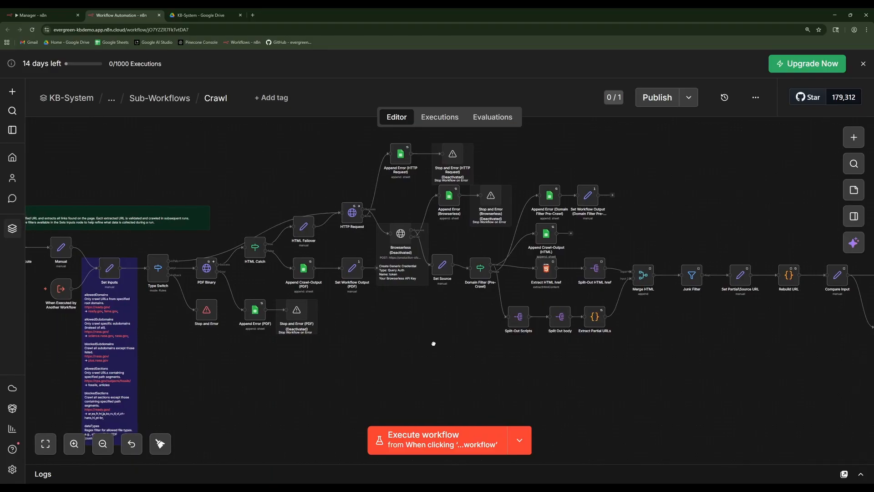
click(32, 29)
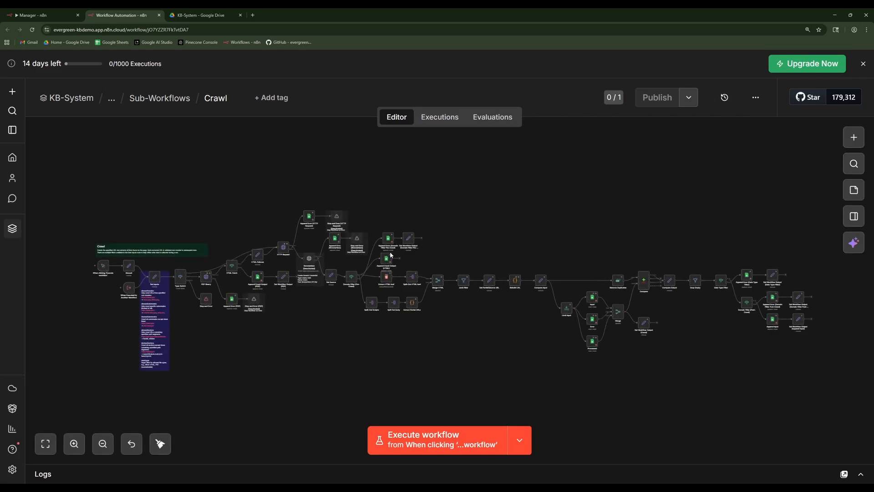
Assign the Google Sheets OAuth2 API credential to the Crawl workflow's Append Crawl-Output (PDF) node.
scroll(264, 283, up, 2)
scroll(264, 283, up, 1)
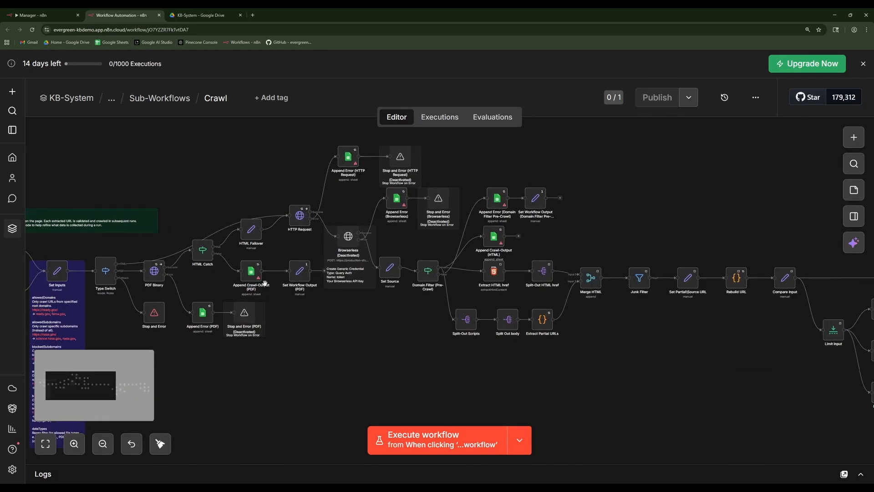
double_click(257, 276)
click(395, 200)
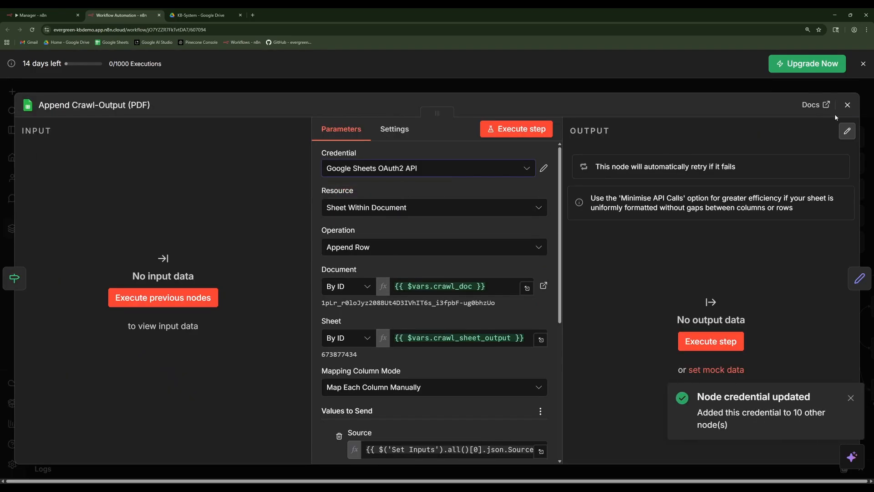
click(847, 105)
Select the Google Sheets OAuth2 API credential in the Append Error (HTTP Request) and Append Error (Browserless) nodes.
double_click(364, 169)
click(361, 173)
click(371, 198)
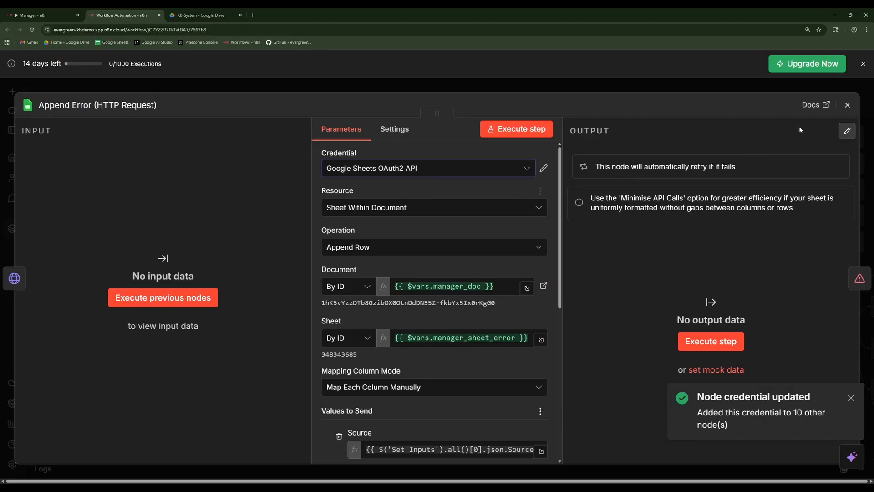
click(847, 105)
double_click(396, 197)
click(396, 168)
click(400, 197)
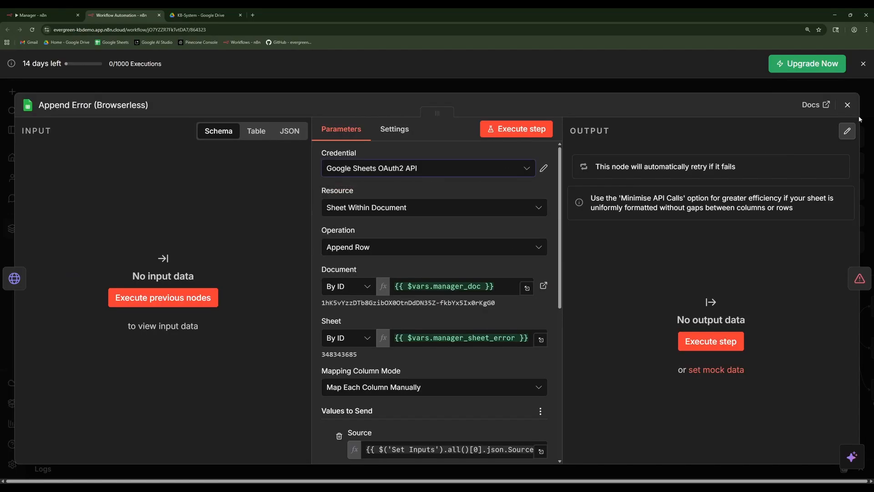
click(847, 105)
Select the Google Sheets OAuth2 API credential in the Append Error (Domain Filter Pre-Crawl) and Append Crawl-Output (HTML) nodes.
double_click(495, 198)
click(433, 169)
click(438, 196)
click(847, 104)
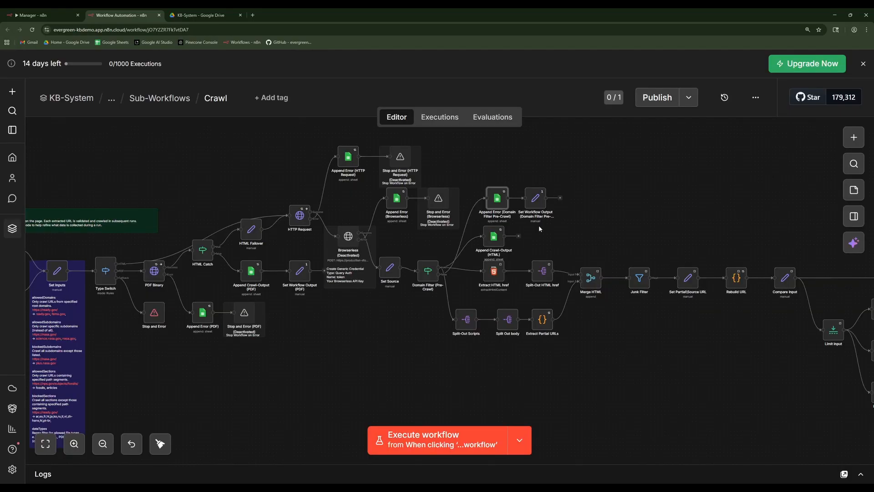
double_click(493, 235)
click(396, 168)
click(401, 196)
click(847, 105)
Select the Google Sheets OAuth2 API credential in the Input and Error sheet-reading nodes after Limit Input.
drag(734, 212, 297, 173)
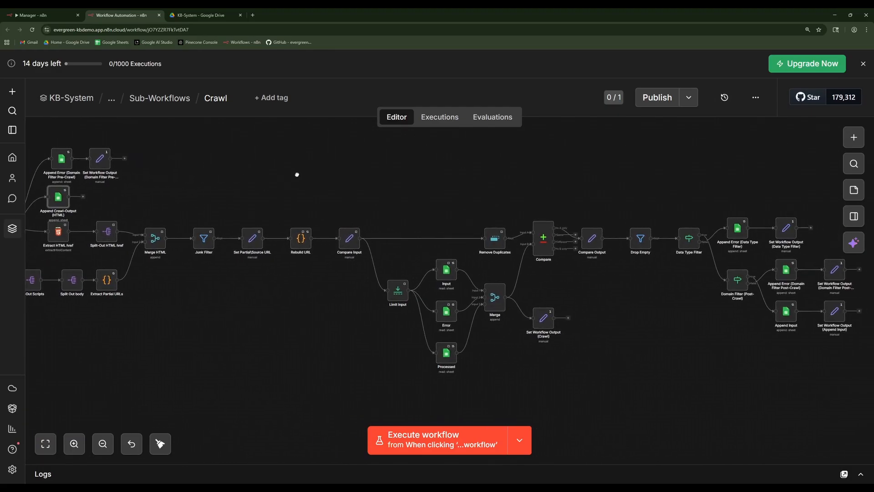
double_click(445, 269)
click(397, 172)
click(401, 196)
click(847, 104)
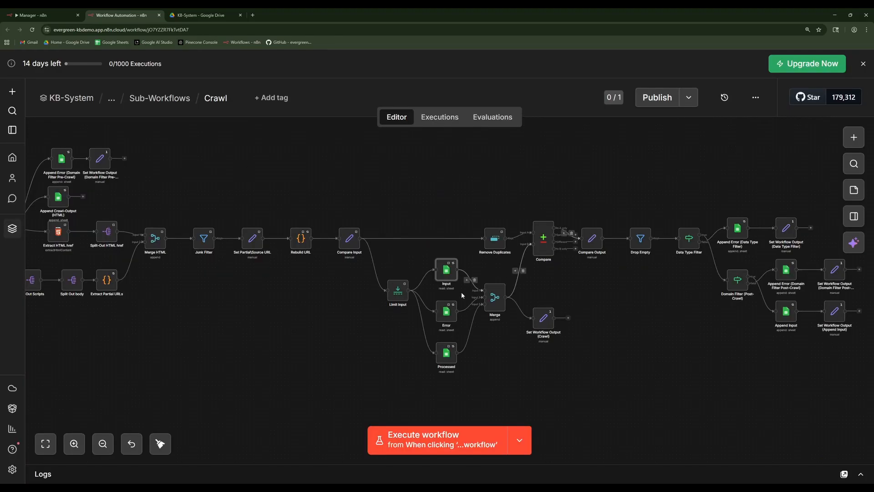
double_click(446, 311)
click(409, 168)
click(401, 197)
click(847, 105)
Select the Google Sheets OAuth2 API credential in the Processed sheet-reading node.
double_click(447, 352)
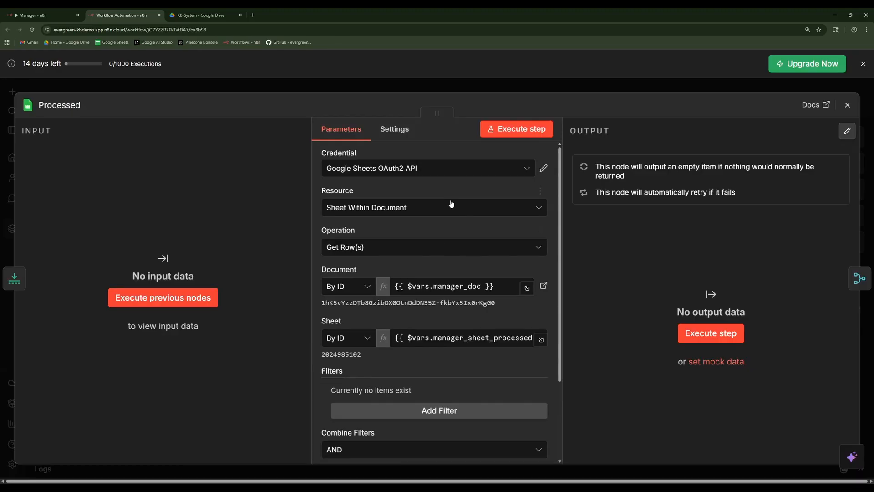
click(400, 168)
click(401, 197)
click(847, 105)
drag(733, 237, 513, 231)
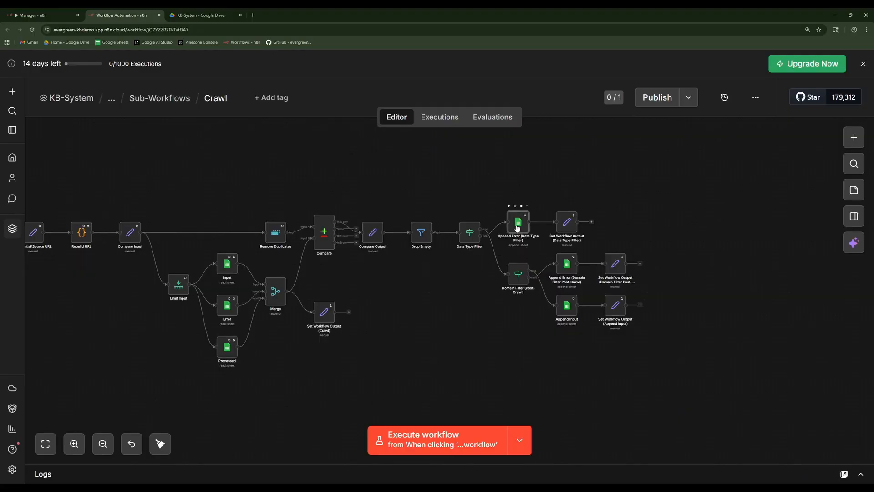
Select the Google Sheets OAuth2 API credential in the Append Error (Data Type Filter) and Append Error (Domain Filter Post-Crawl) nodes.
double_click(517, 228)
click(471, 168)
click(468, 198)
click(847, 105)
double_click(567, 266)
click(429, 169)
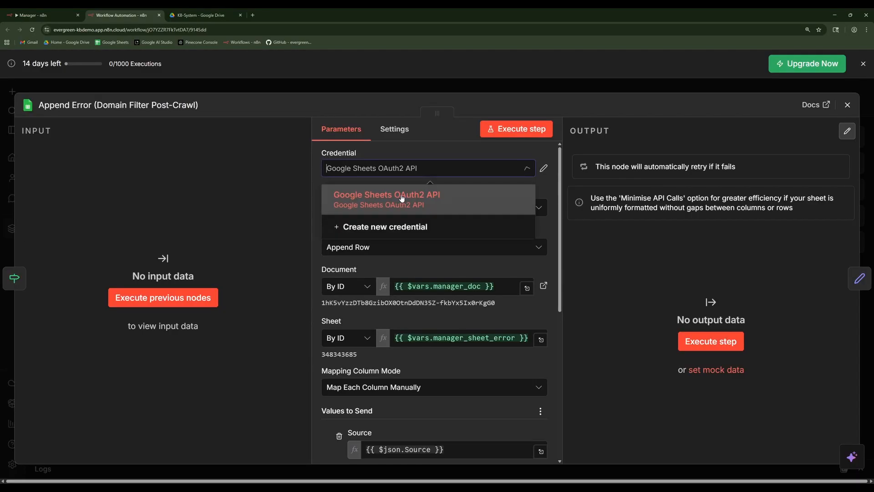
click(400, 195)
click(848, 105)
Select the Google Sheets OAuth2 API credential in the Append Input node and reload the Crawl workflow page.
double_click(567, 305)
click(353, 173)
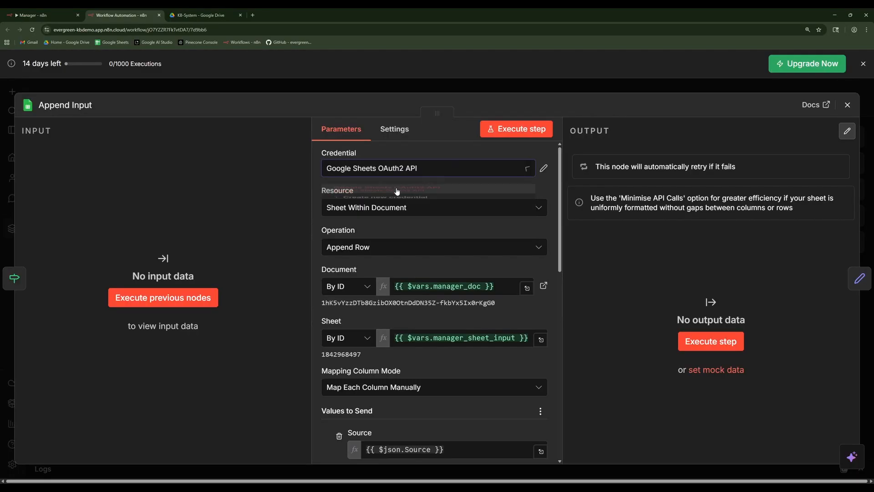
click(396, 192)
key(Escape)
click(33, 30)
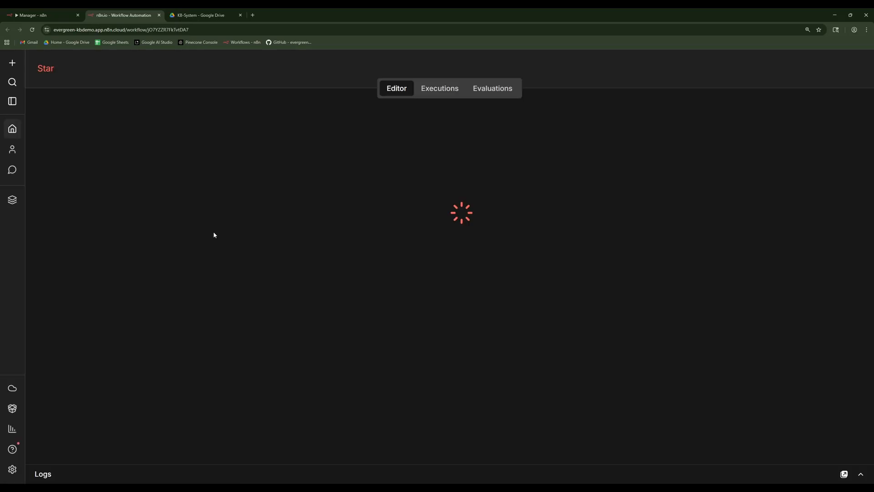
scroll(281, 300, up, 6)
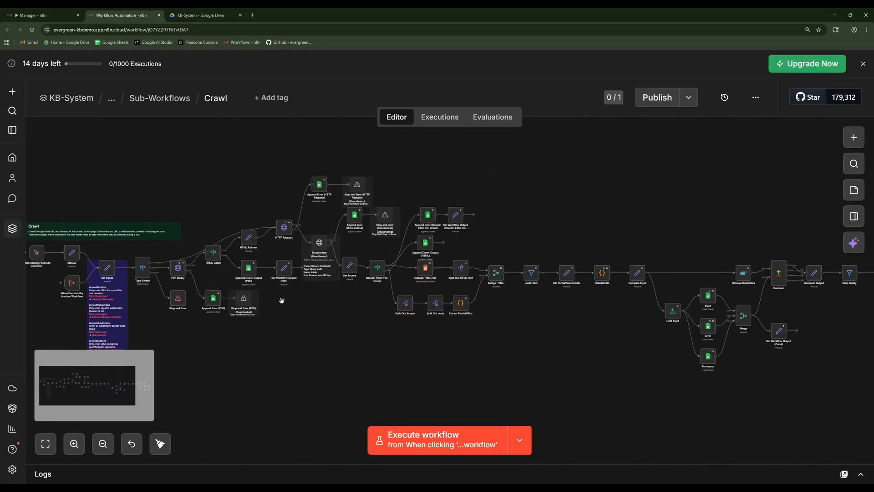
drag(281, 300, 511, 307)
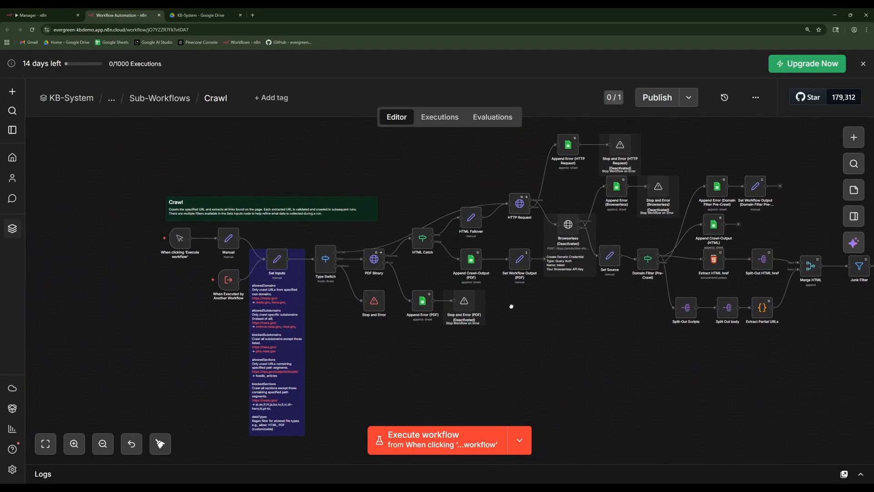
Open the Manager workflow from the project's Workflows folder and execute it with its manual trigger.
click(158, 101)
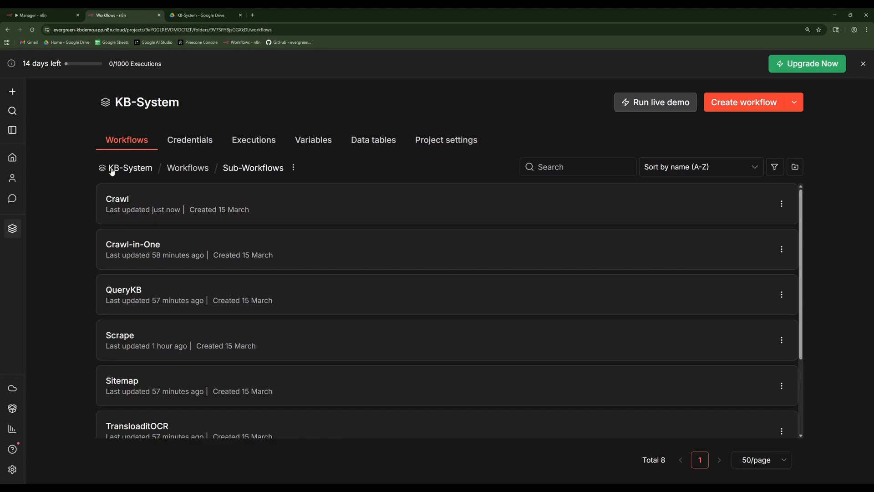
click(178, 168)
scroll(151, 342, down, 1)
click(124, 400)
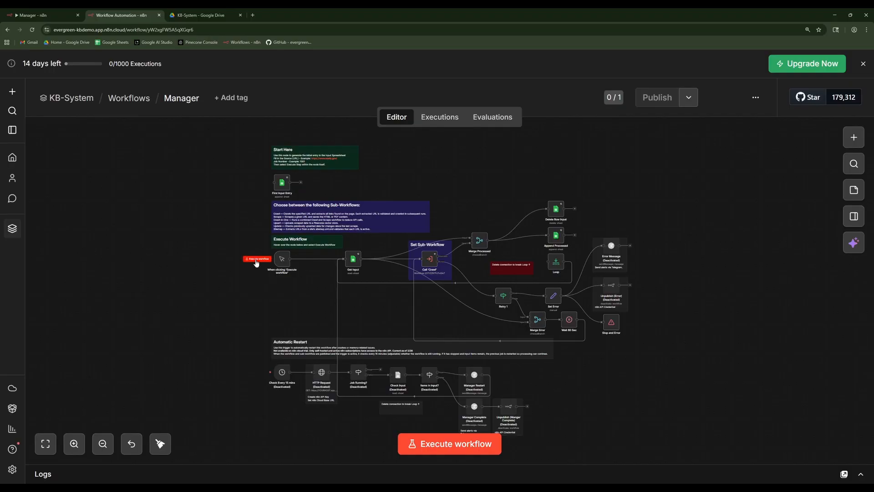
click(257, 259)
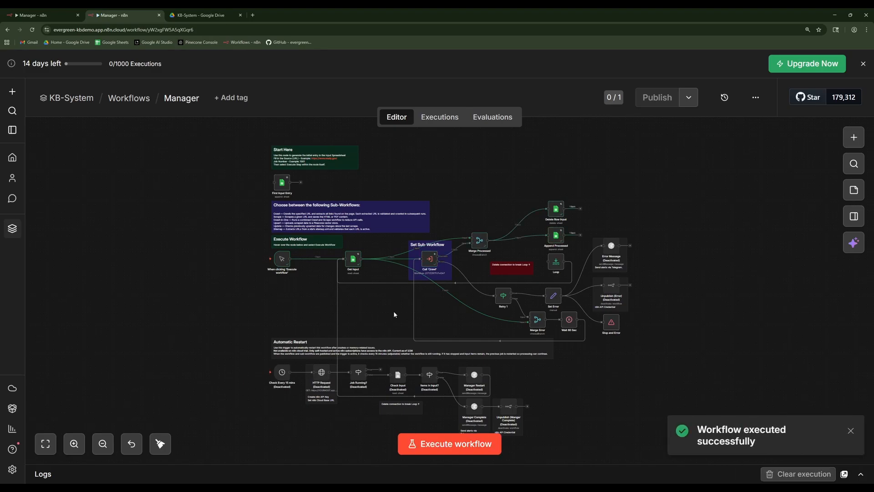
Open the Manager spreadsheet from the KB-System Drive folder and examine its Input, Error and Processed sheets.
click(204, 16)
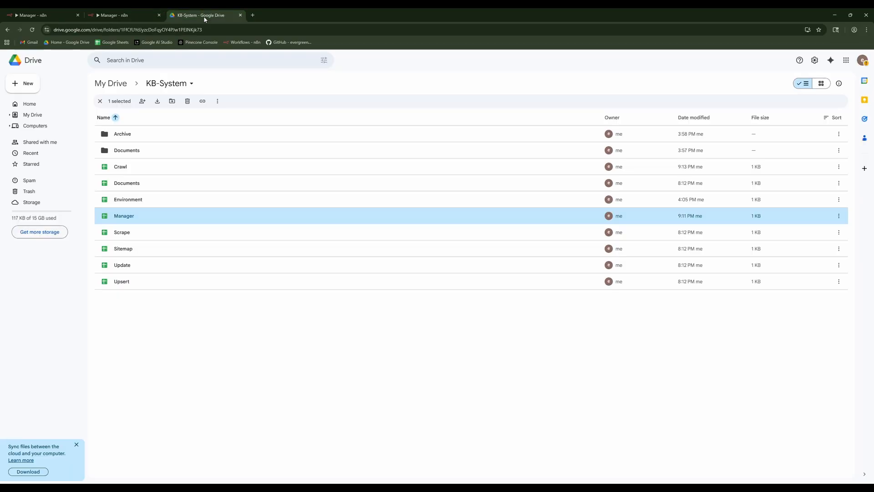
double_click(160, 221)
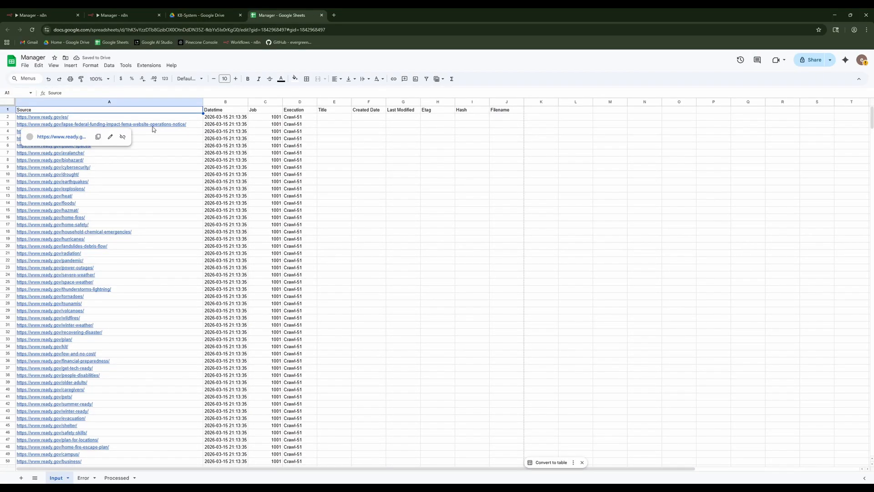
scroll(358, 180, down, 2)
scroll(358, 181, down, 10)
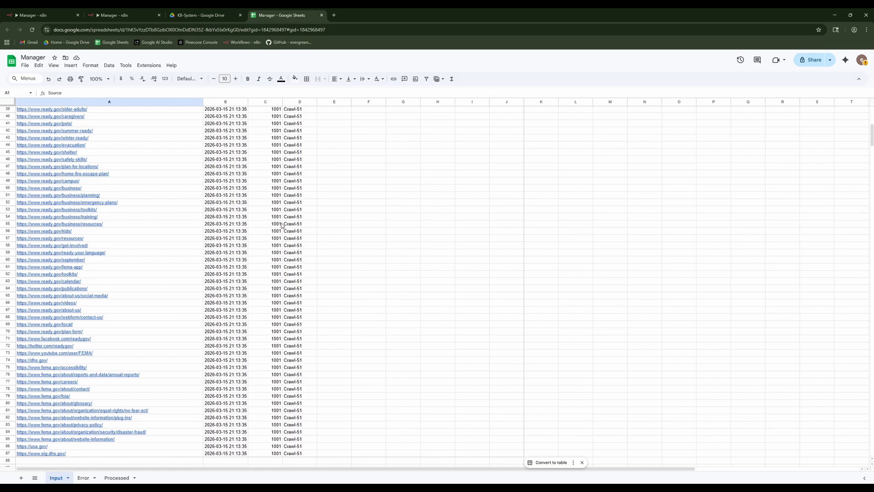
mouse_move(185, 351)
click(84, 478)
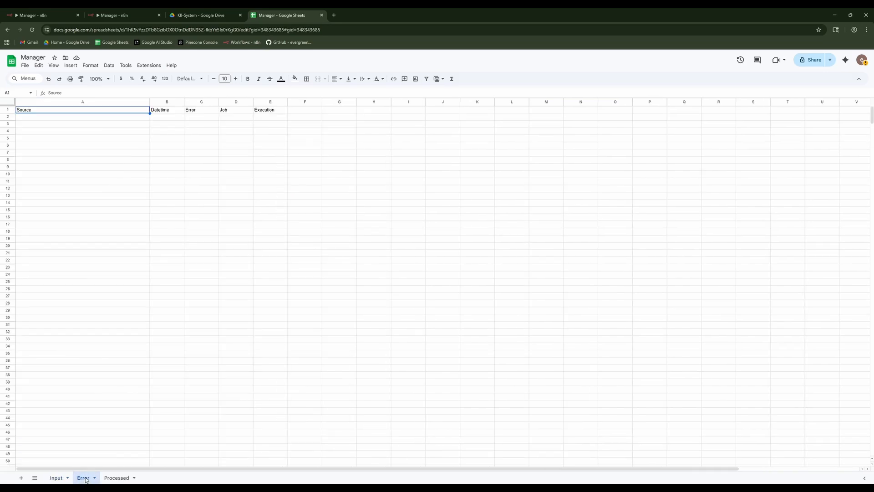
click(114, 478)
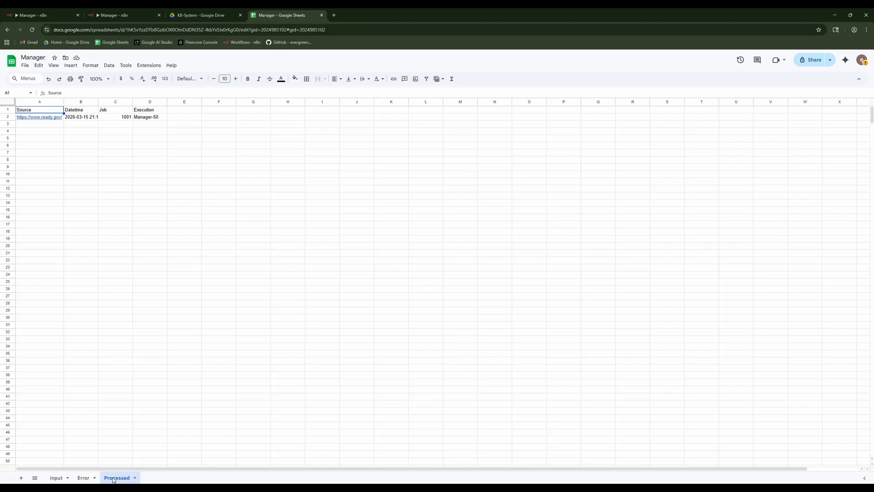
click(321, 17)
Return to the Manager workflow and activate the Error Message node.
click(106, 17)
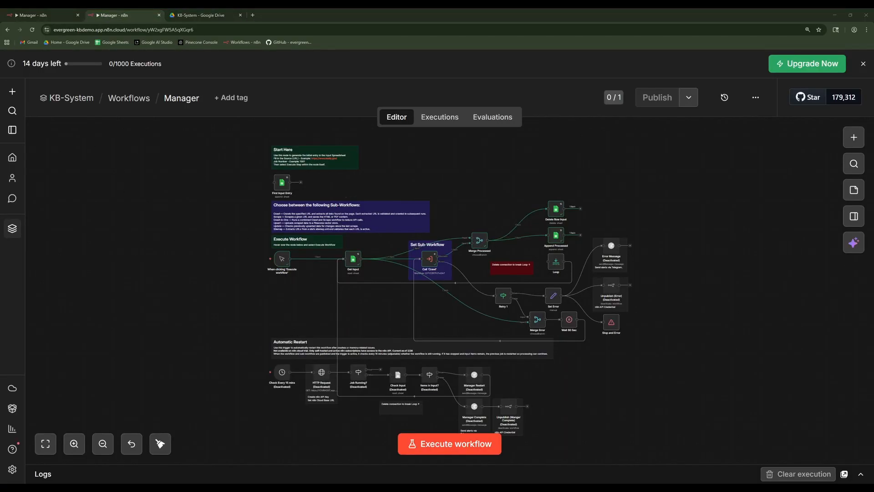
scroll(683, 326, up, 2)
click(683, 326)
scroll(640, 265, down, 2)
scroll(640, 265, up, 6)
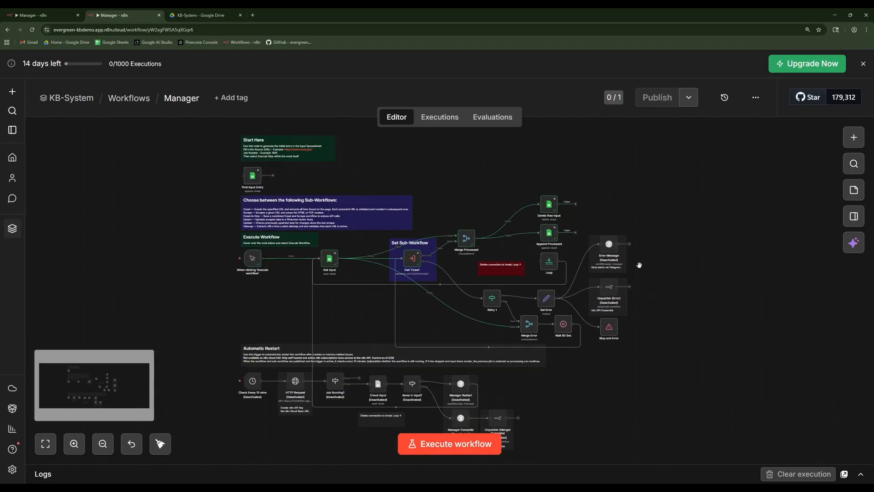
mouse_move(586, 230)
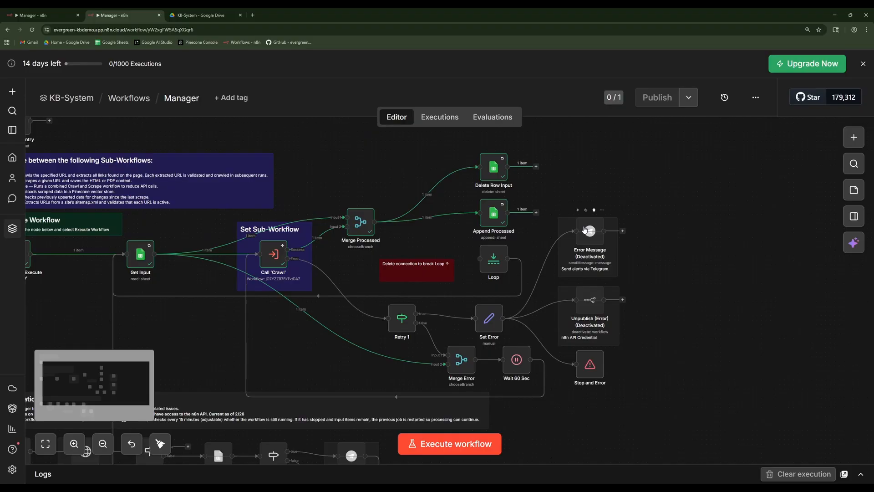
click(586, 229)
key(d)
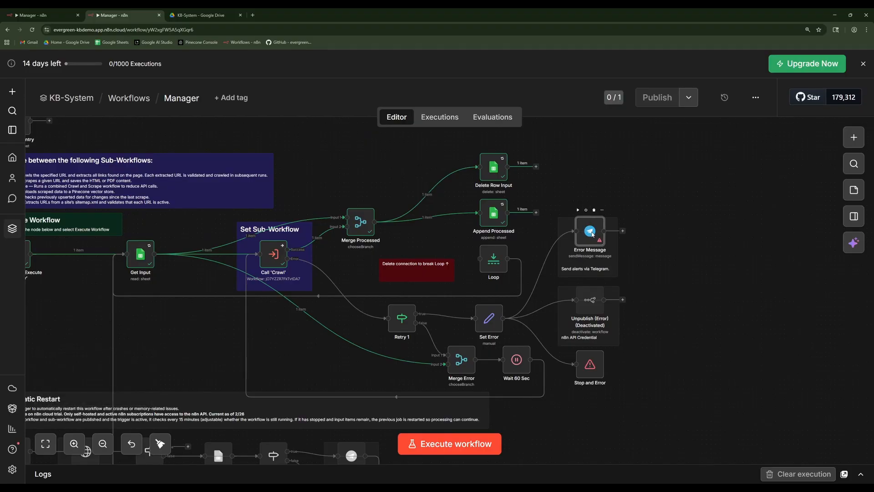
Open the Error Message node's Telegram credential setup, ask n8n AI for instructions and view the Telegram Bot API documentation.
double_click(590, 231)
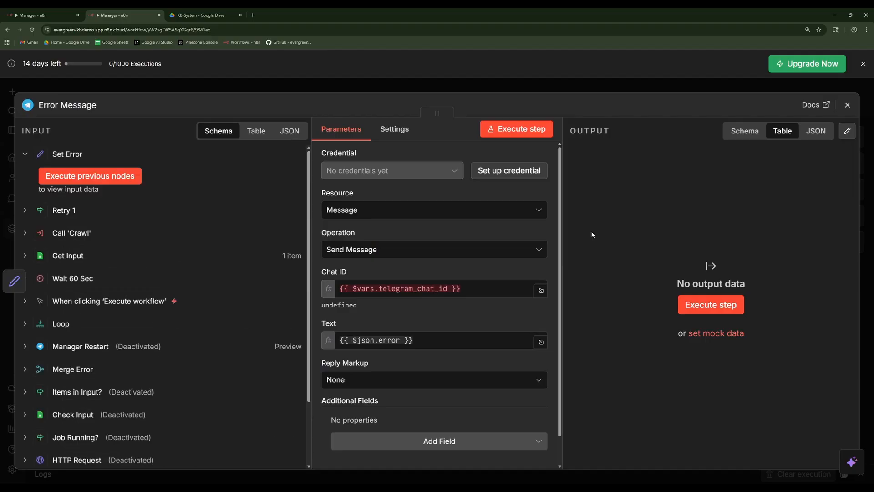
click(515, 171)
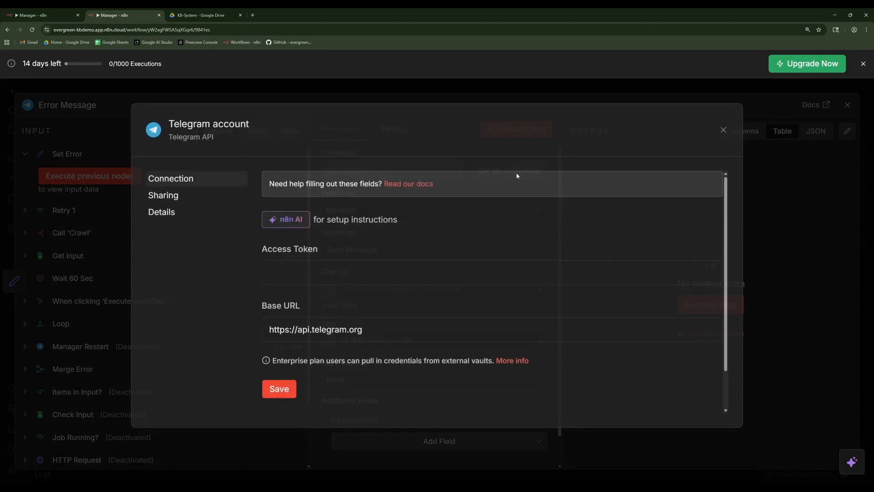
click(279, 227)
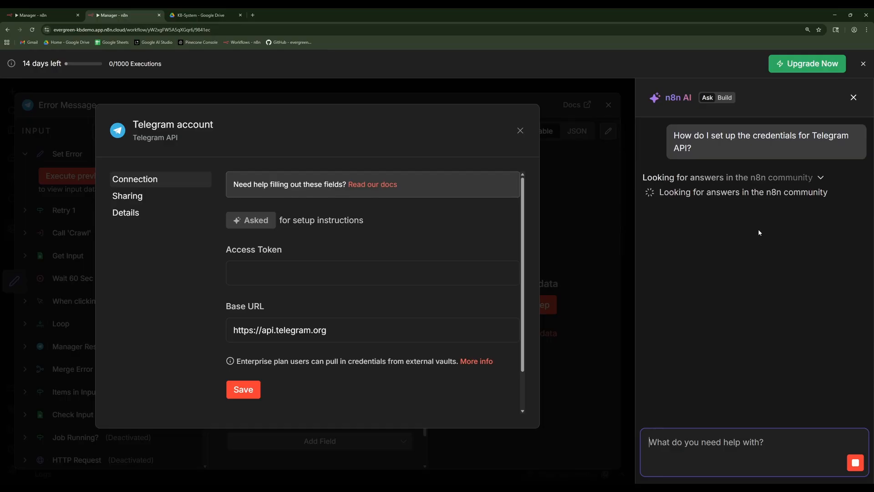
scroll(758, 228, down, 5)
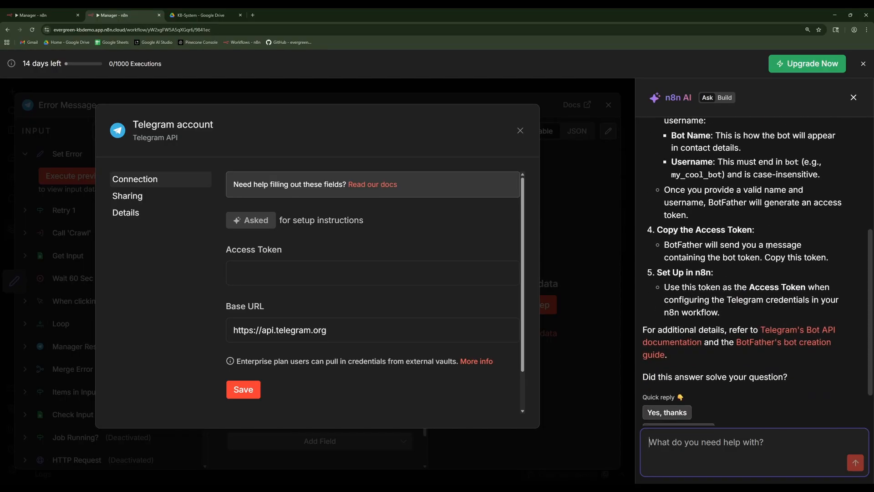
click(777, 332)
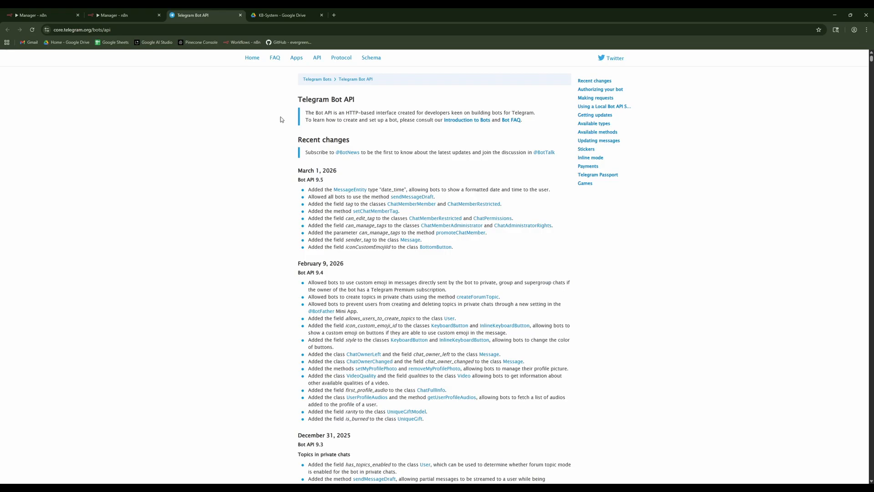
Close the Telegram documentation and credential setup, and deactivate the Error Message node again.
click(240, 15)
click(853, 98)
click(722, 133)
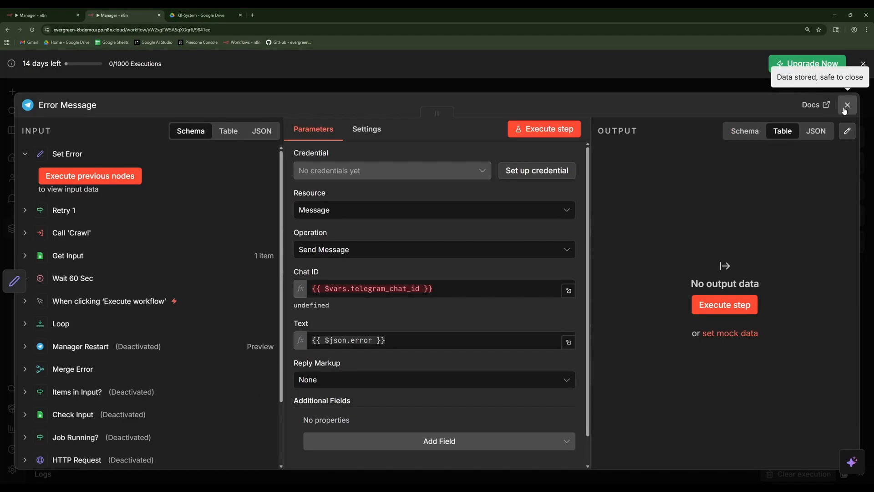
click(847, 105)
key(d)
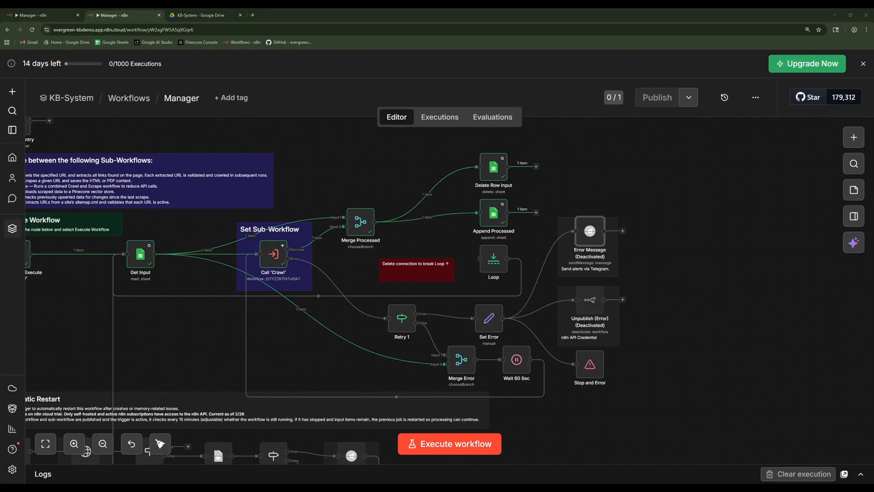
View the n8n API credential form of the Unpublish (Error) node and the n8n settings options.
double_click(589, 300)
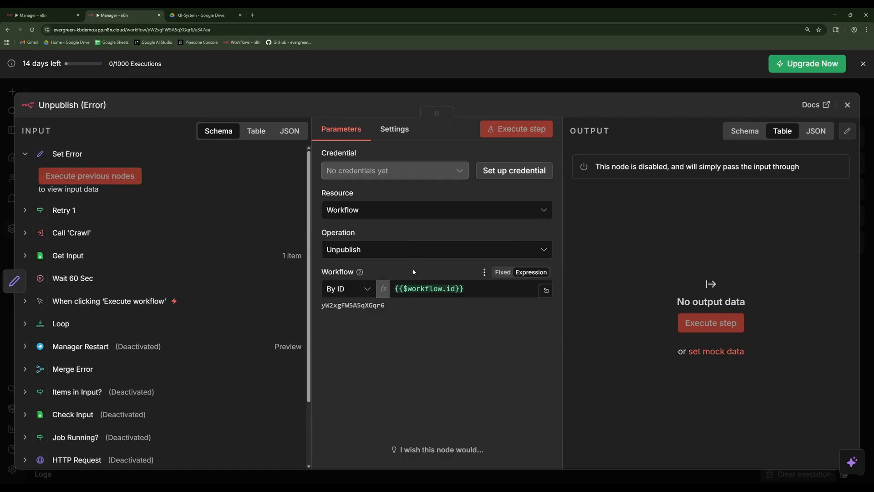
click(492, 175)
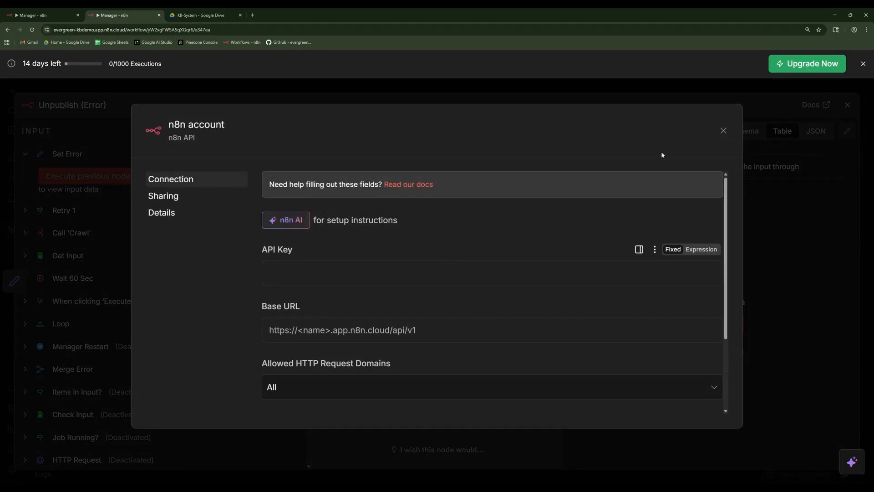
click(723, 132)
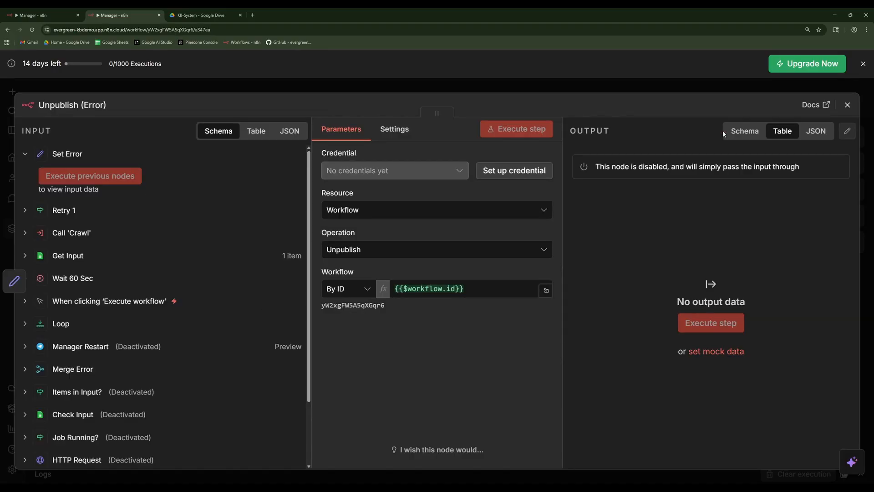
click(846, 105)
click(12, 469)
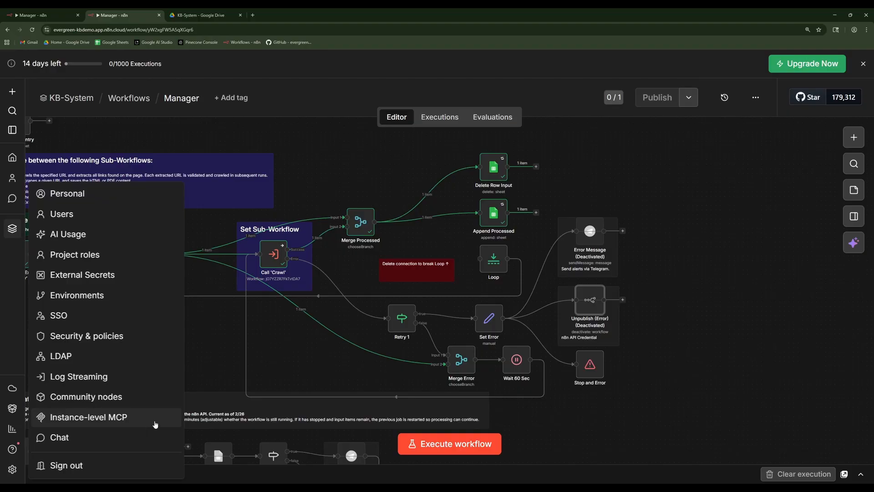
click(670, 311)
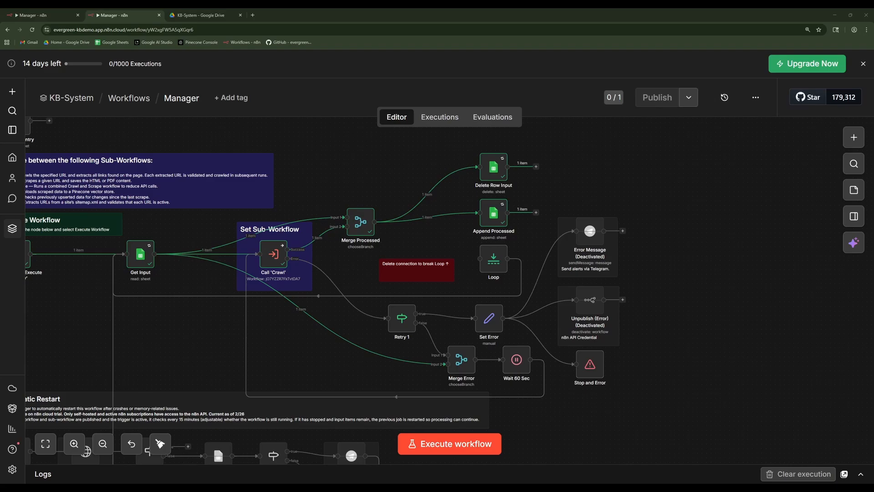
Examine the Automatic Restart section with its Check Every 15 mins trigger, and the main Manager flow.
drag(204, 326, 368, 155)
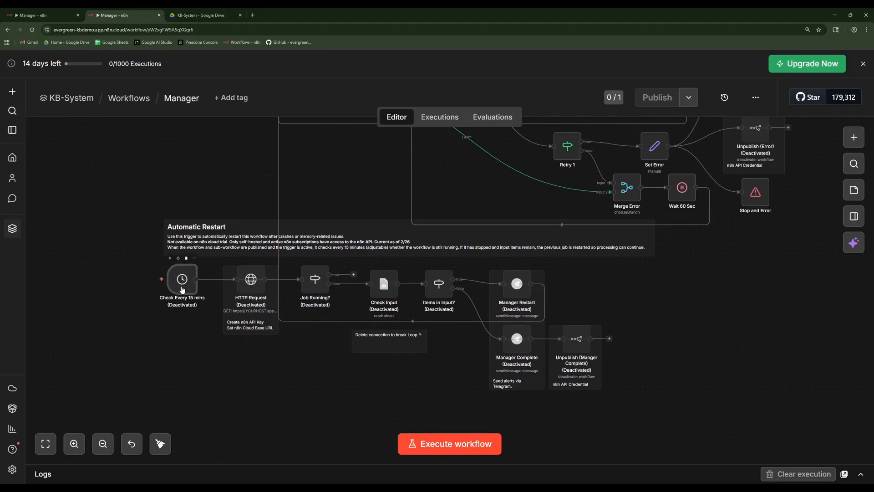
double_click(181, 288)
click(848, 106)
scroll(474, 193, up, 1)
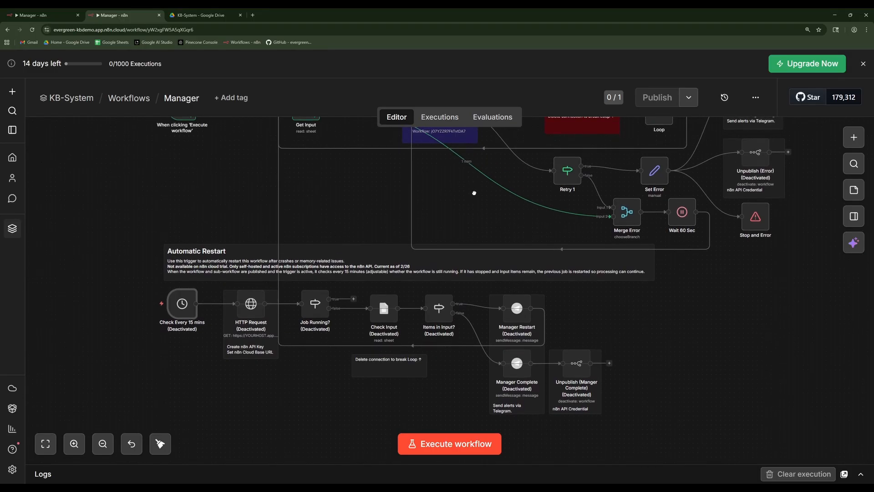
drag(473, 193, 447, 384)
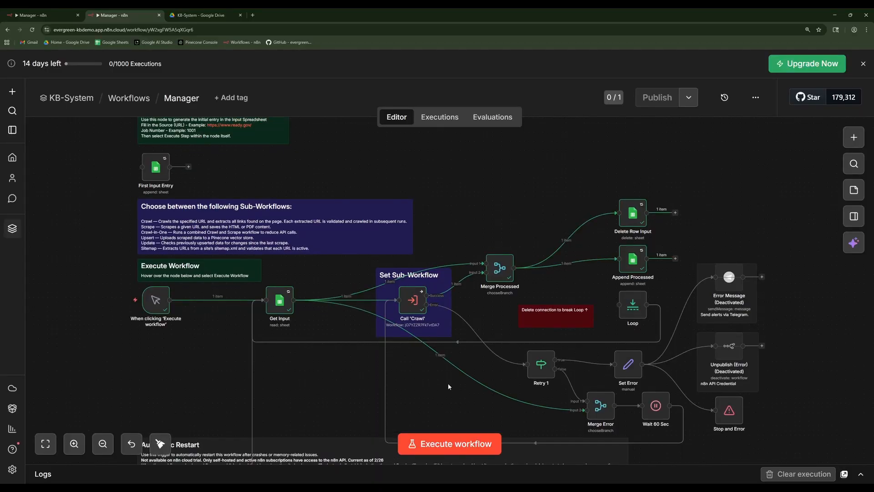
scroll(448, 386, down, 3)
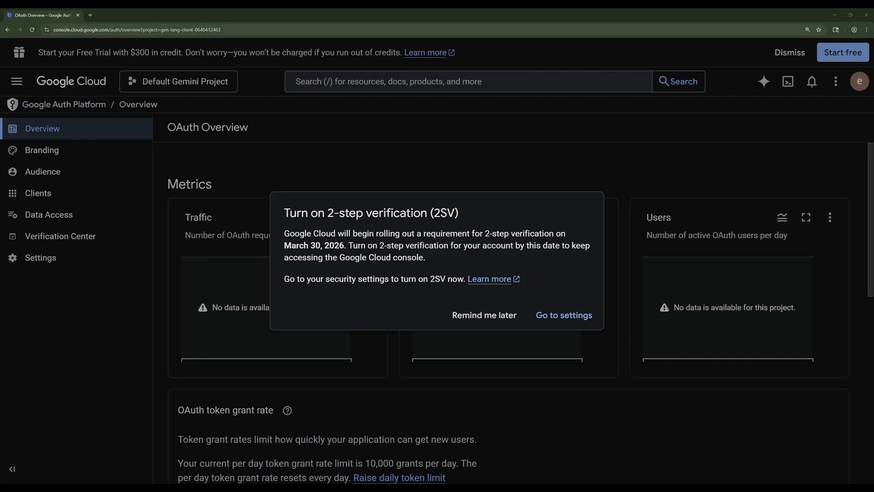
drag(110, 30, 52, 31)
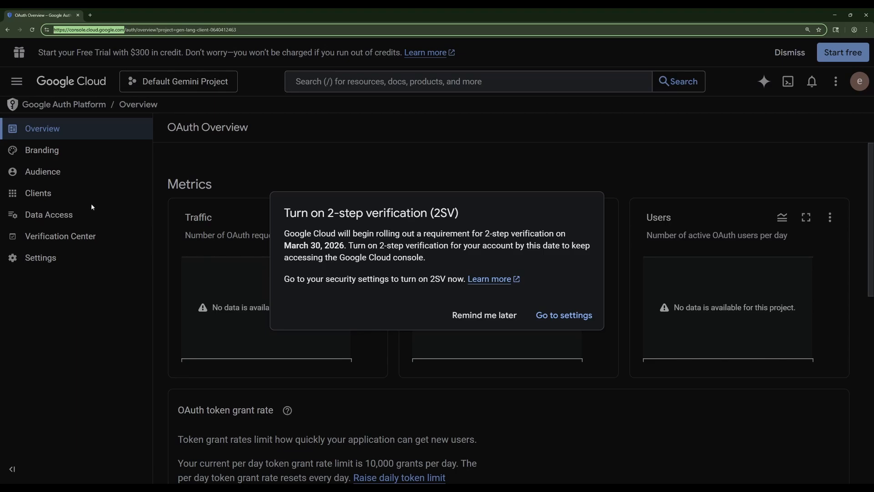
click(398, 229)
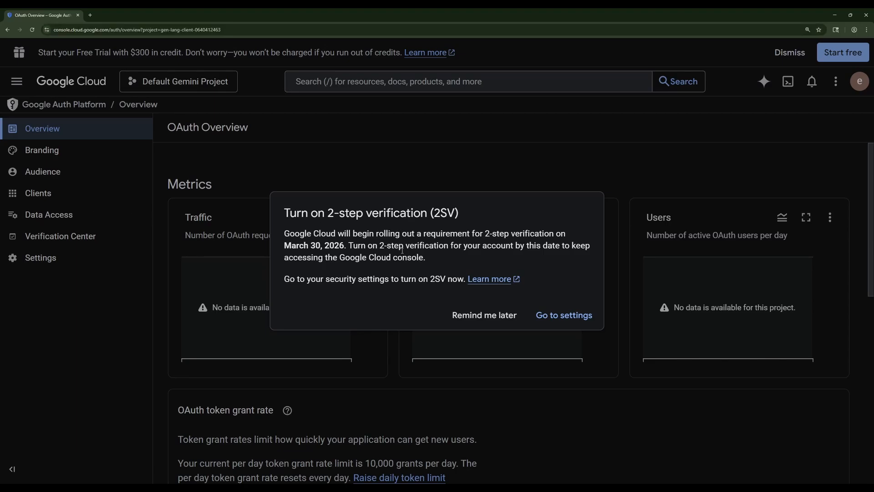
Postpone the 2-step verification reminder and open the Google Auth Platform's list of OAuth clients through the OAuth consent screen.
click(472, 318)
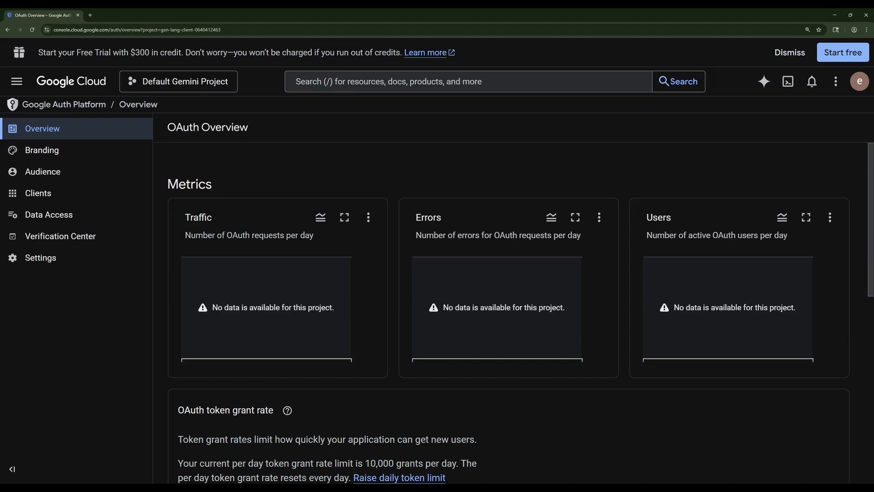
click(17, 81)
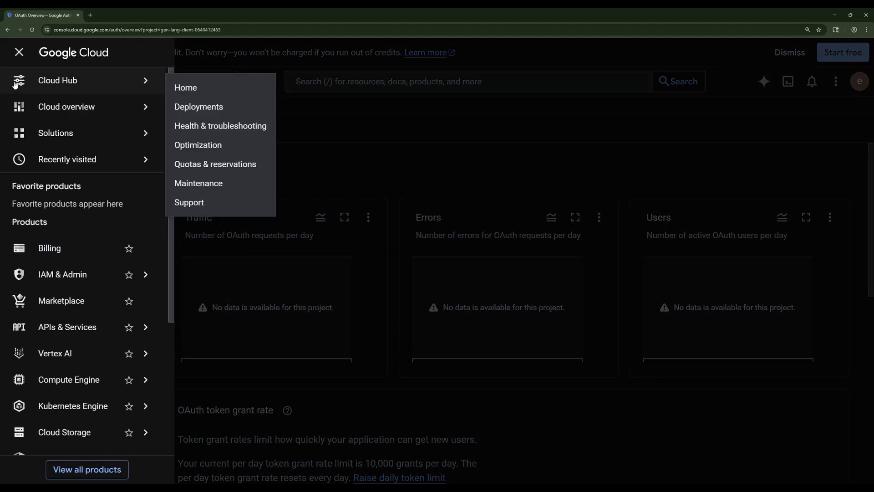
scroll(88, 273, down, 2)
mouse_move(86, 268)
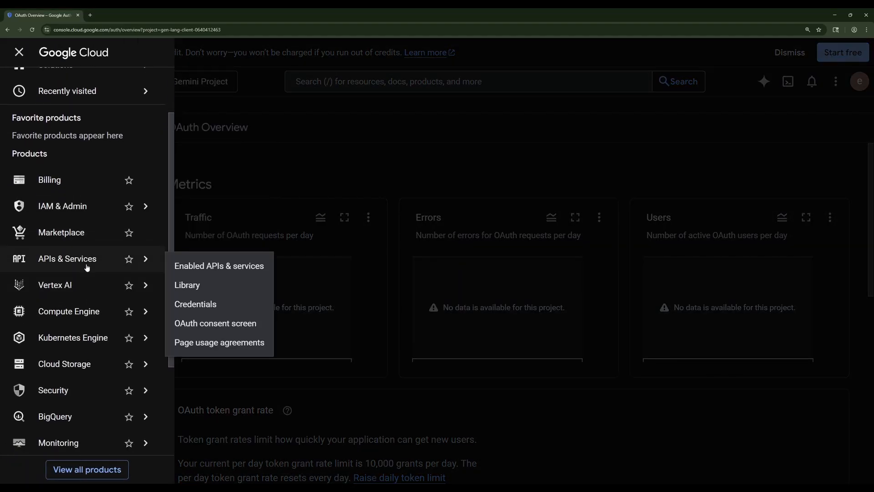
click(231, 326)
click(36, 192)
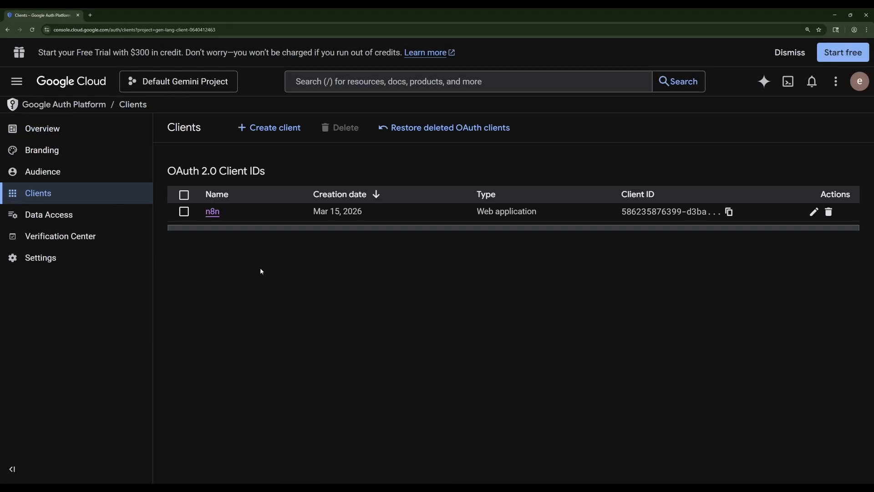
Open the n8n web application client and review its application type, authorized redirect URIs and client secret section.
click(212, 211)
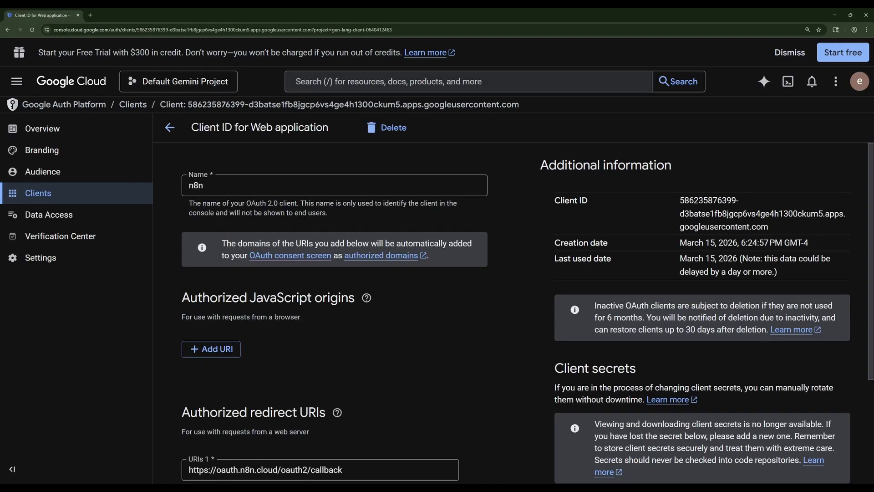
drag(250, 128, 328, 129)
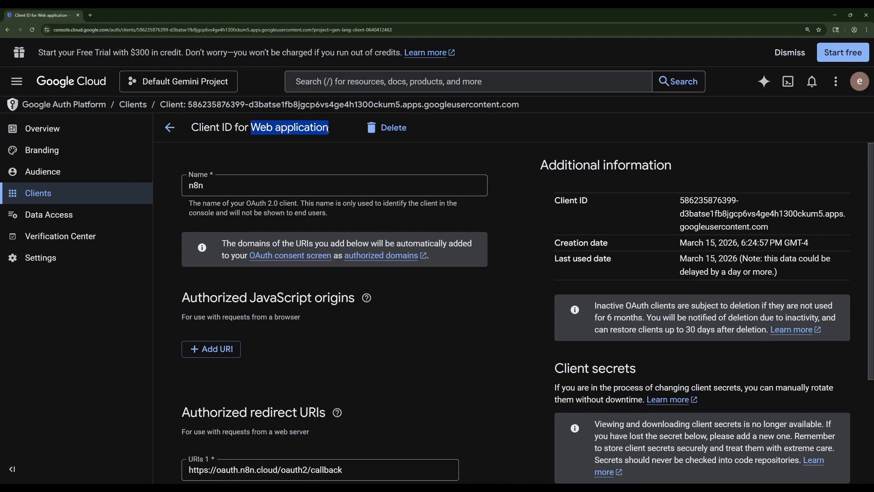
click(317, 156)
scroll(317, 156, down, 3)
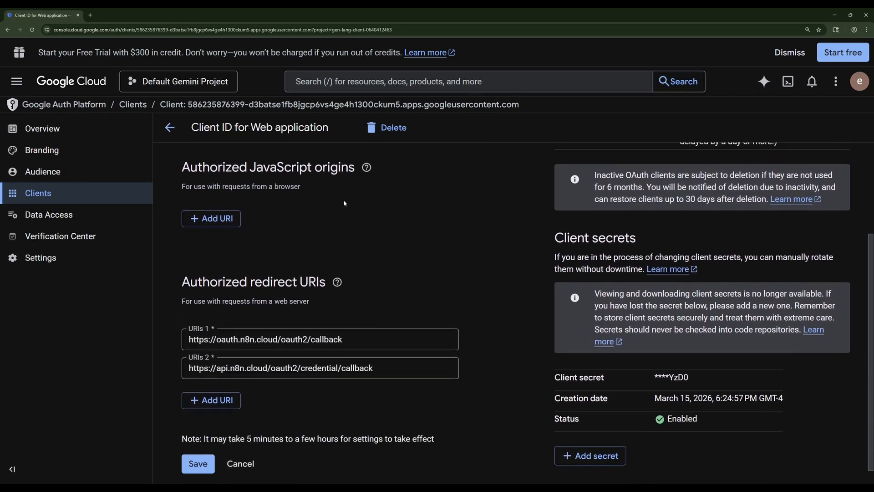
scroll(344, 203, down, 1)
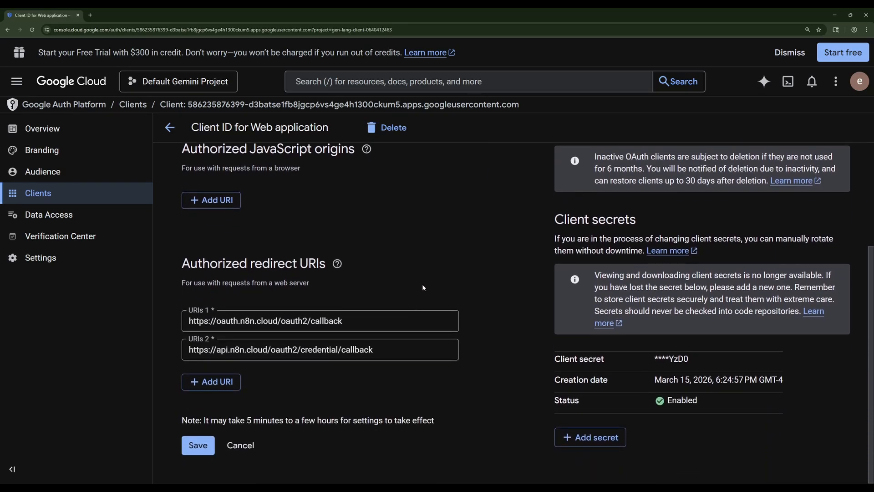
mouse_move(404, 341)
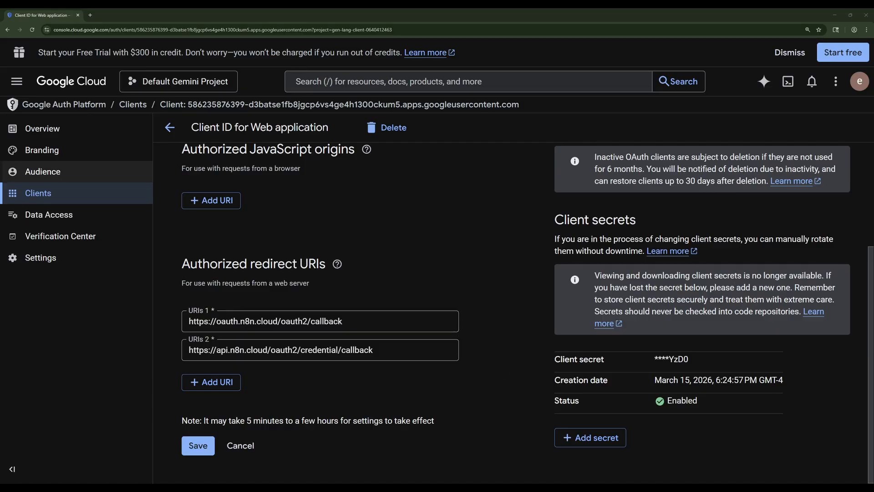
Review the OAuth app's audience settings, including publishing status, user type and test users.
click(53, 171)
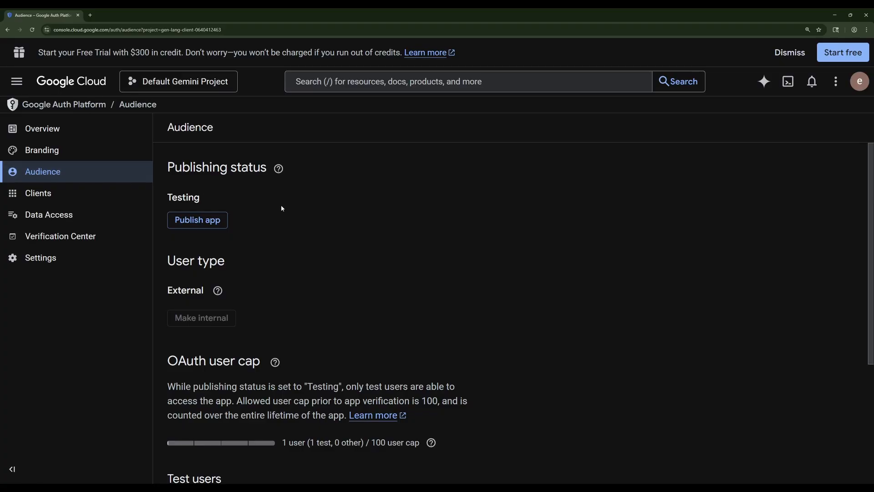
scroll(463, 249, down, 4)
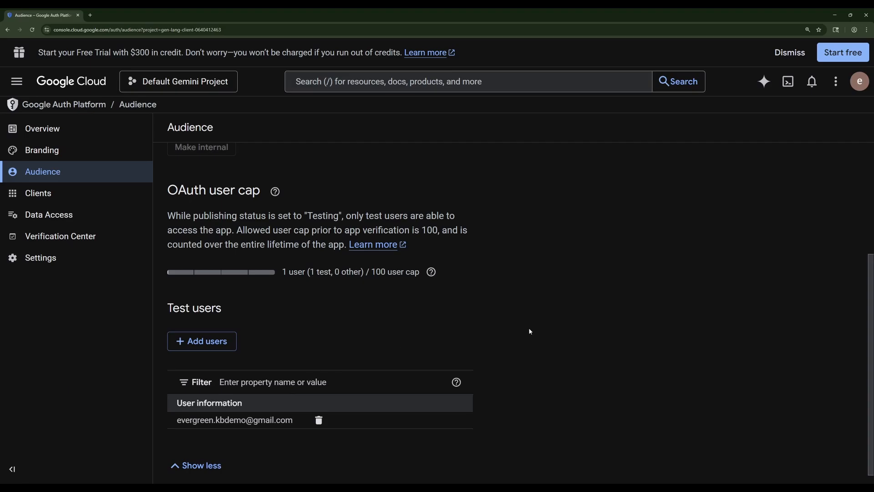
scroll(598, 344, up, 4)
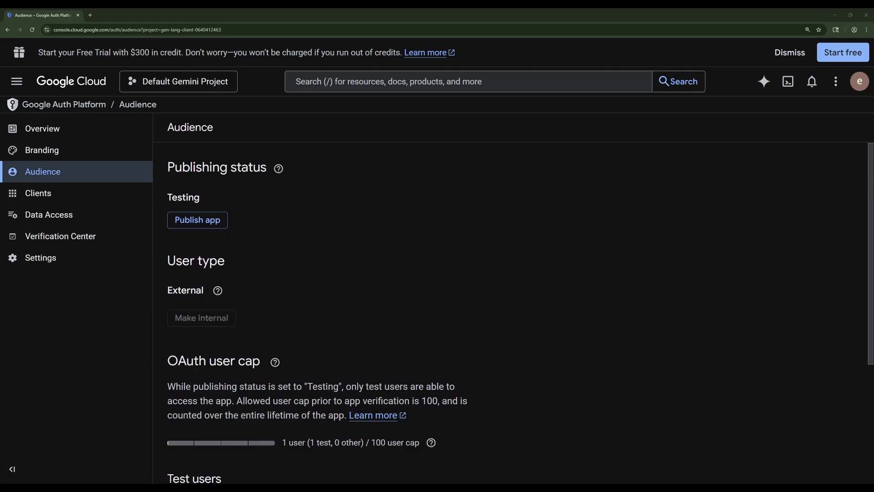
Review the OAuth app's branding settings, from app name and support email to authorized domains and developer contact.
click(67, 157)
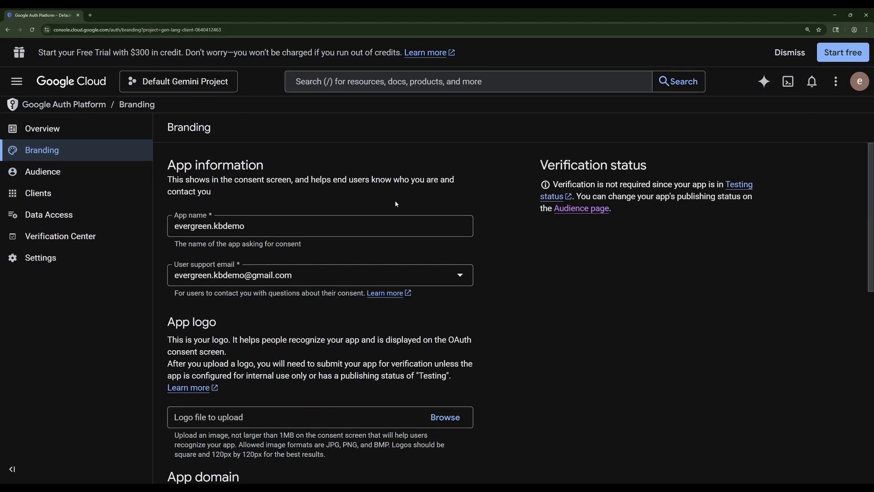
scroll(547, 242, down, 4)
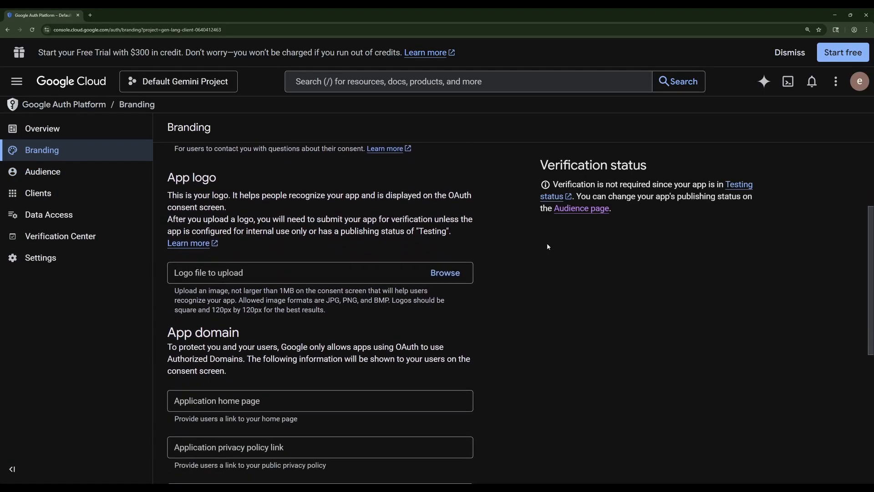
scroll(547, 246, down, 5)
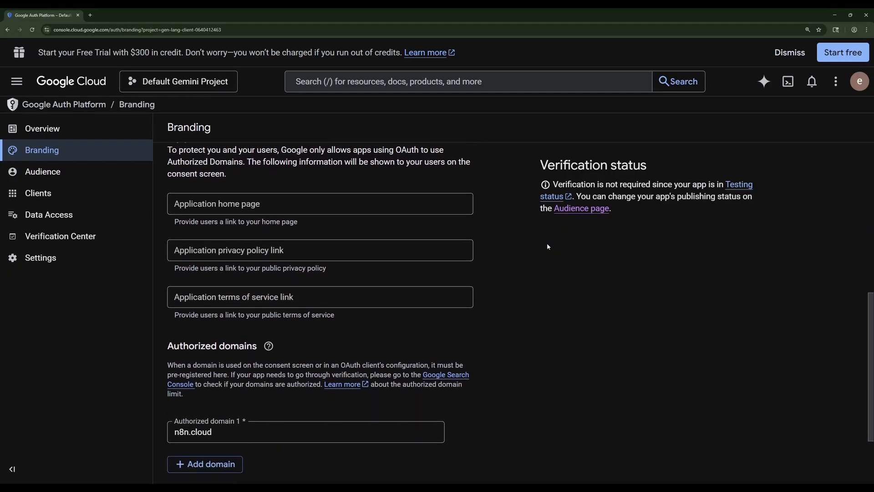
scroll(547, 246, down, 2)
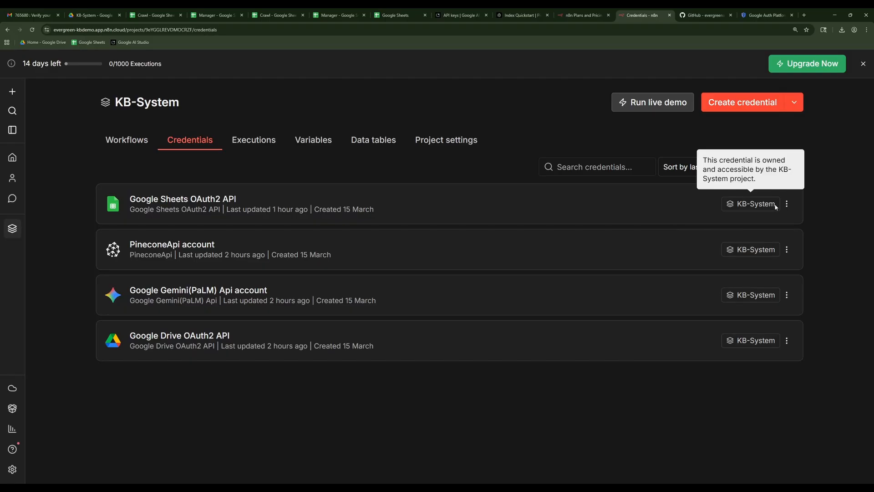
Switch to n8n's KB-System credentials, view and close the Google Sheets OAuth2 API credential, and open the Google Drive OAuth2 API one.
click(787, 204)
click(396, 198)
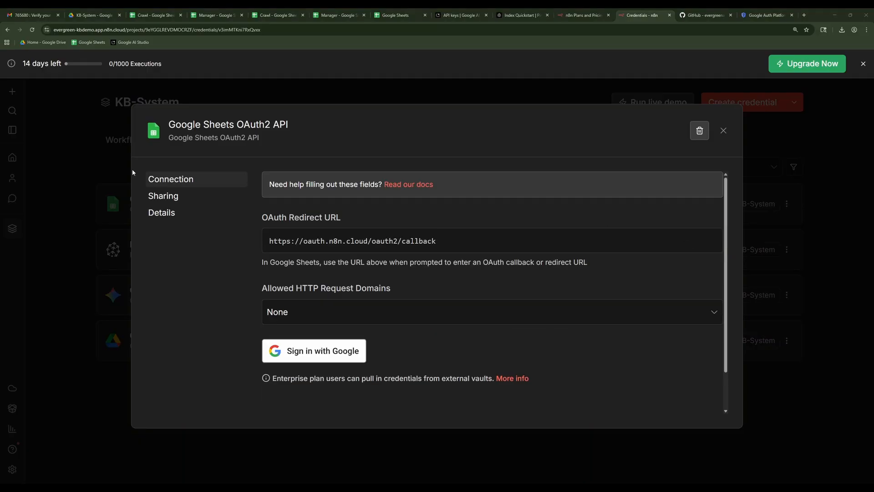
click(723, 131)
click(228, 339)
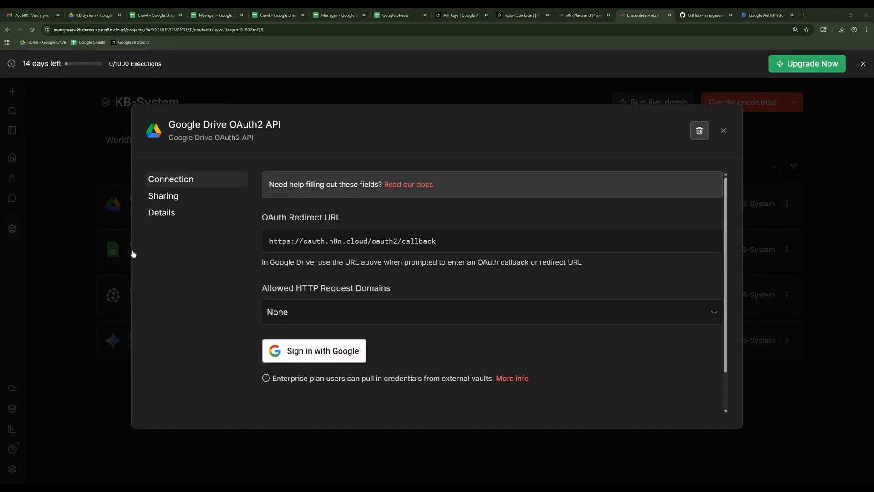